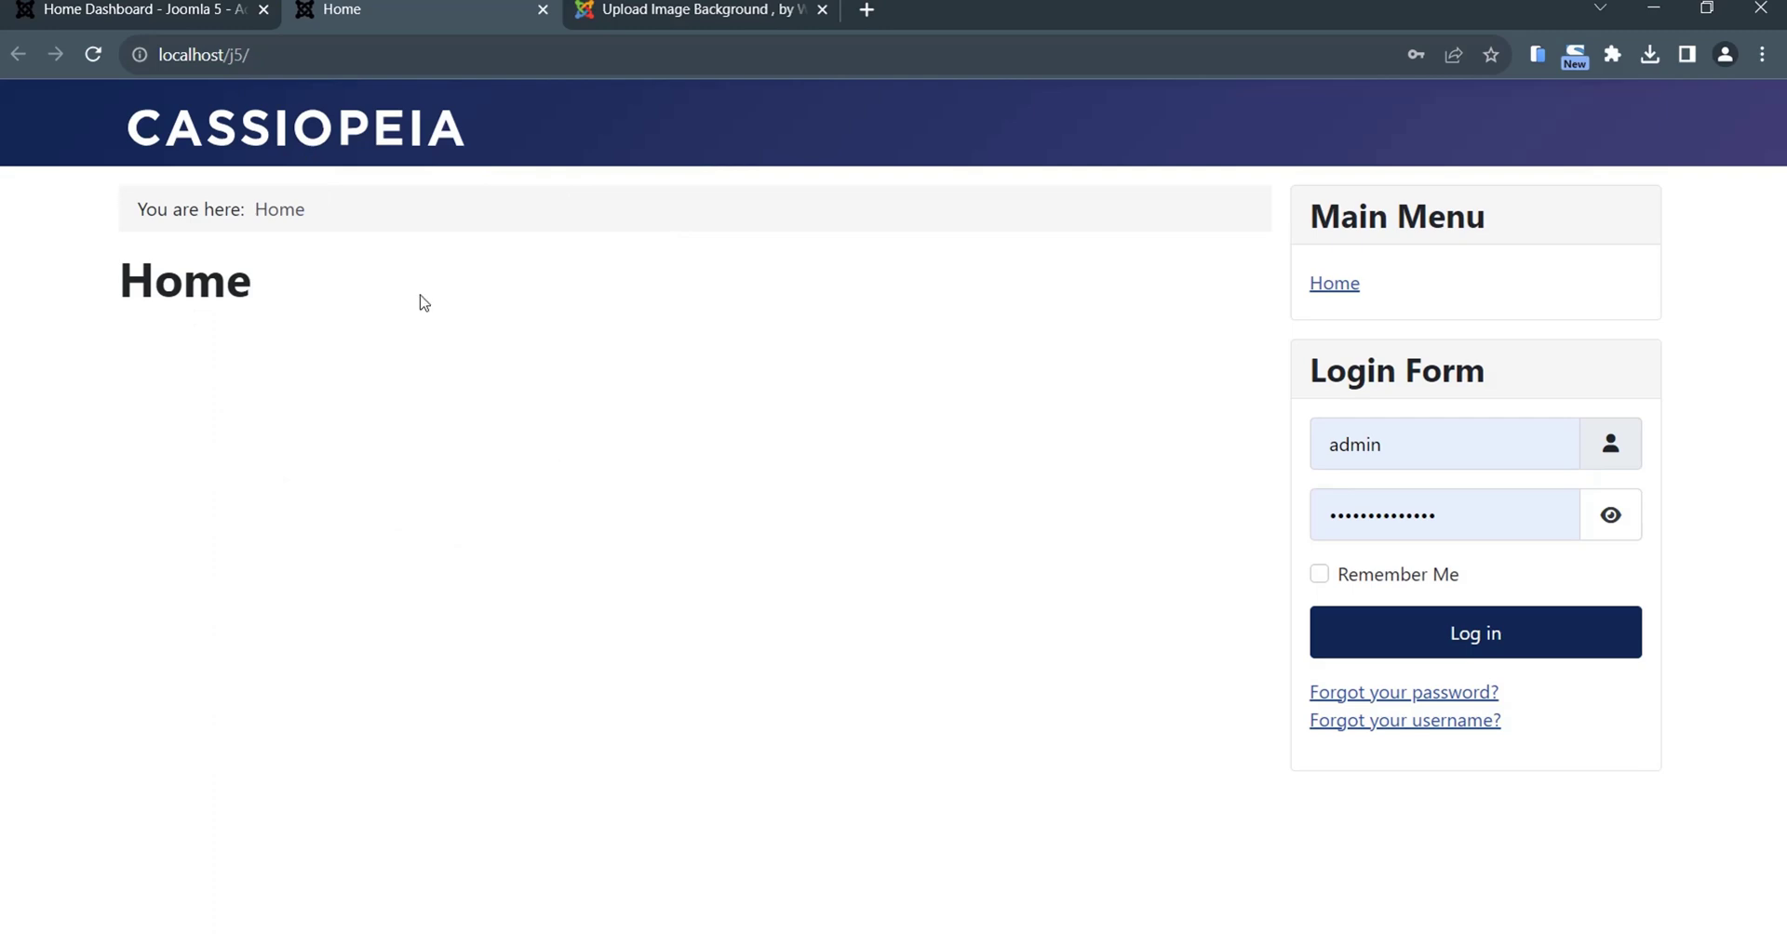
- Switch to the 'Home Dashboard - Joomla 5' administrator tab showing version 5.0.0-alpha1
click(173, 11)
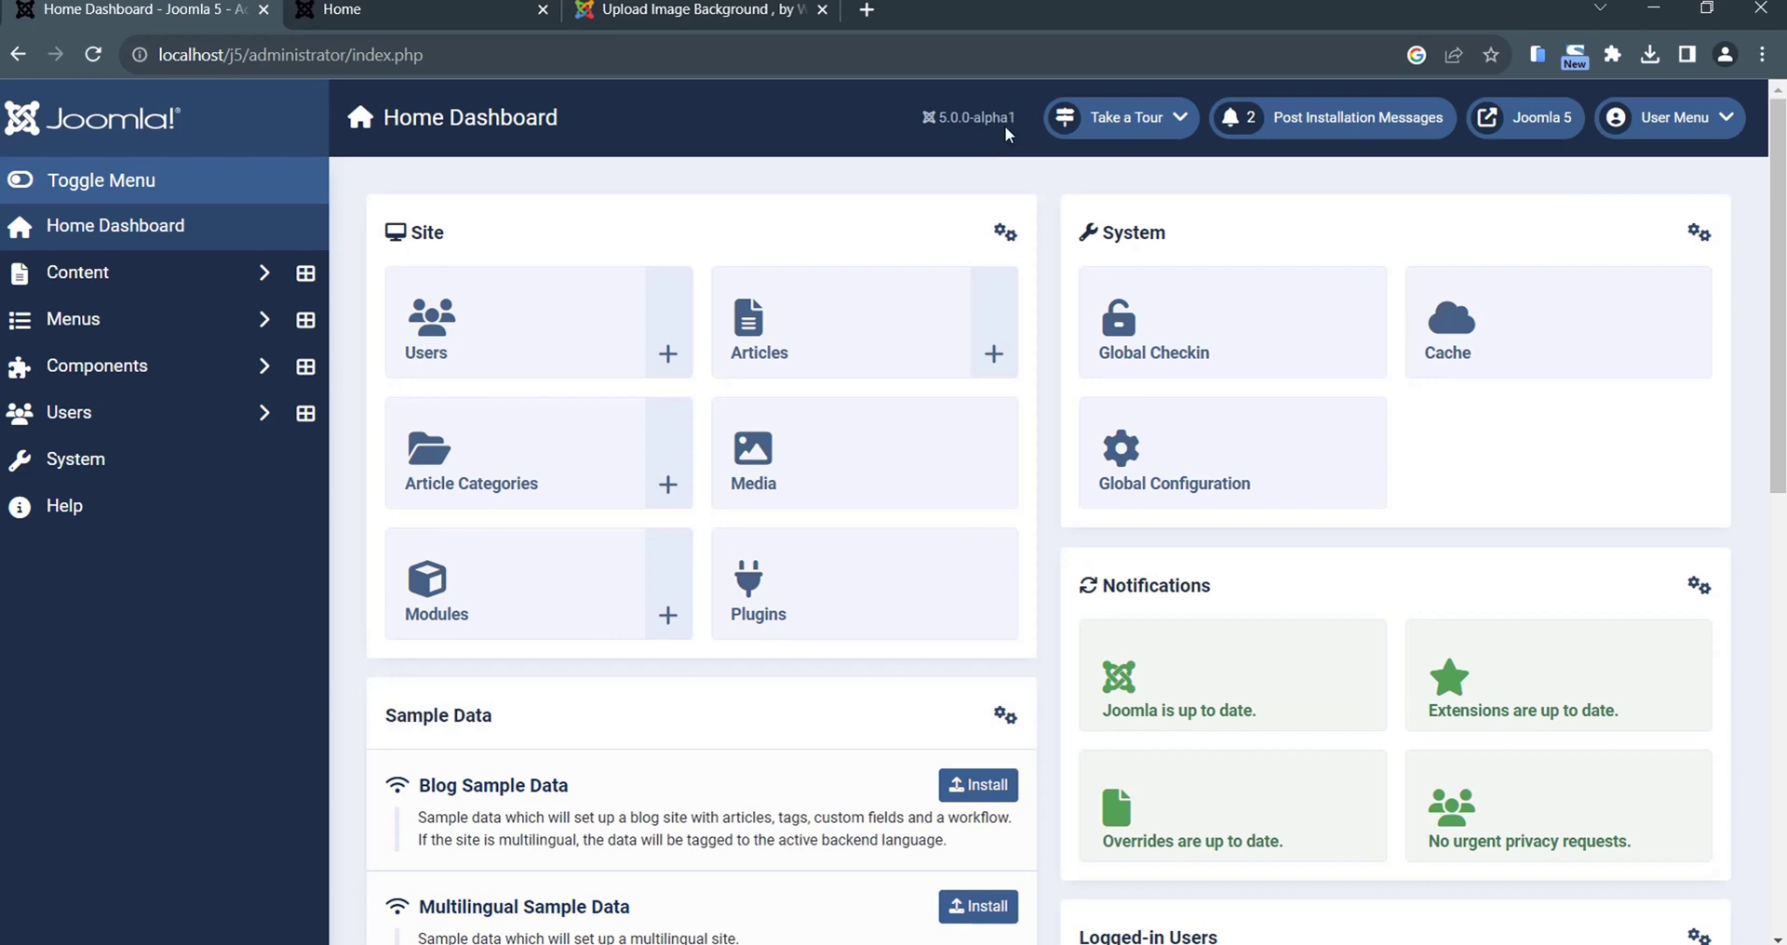
- Browse the Upload Image Background extension listing, then return to the plain Cassiopeia Home page
click(707, 13)
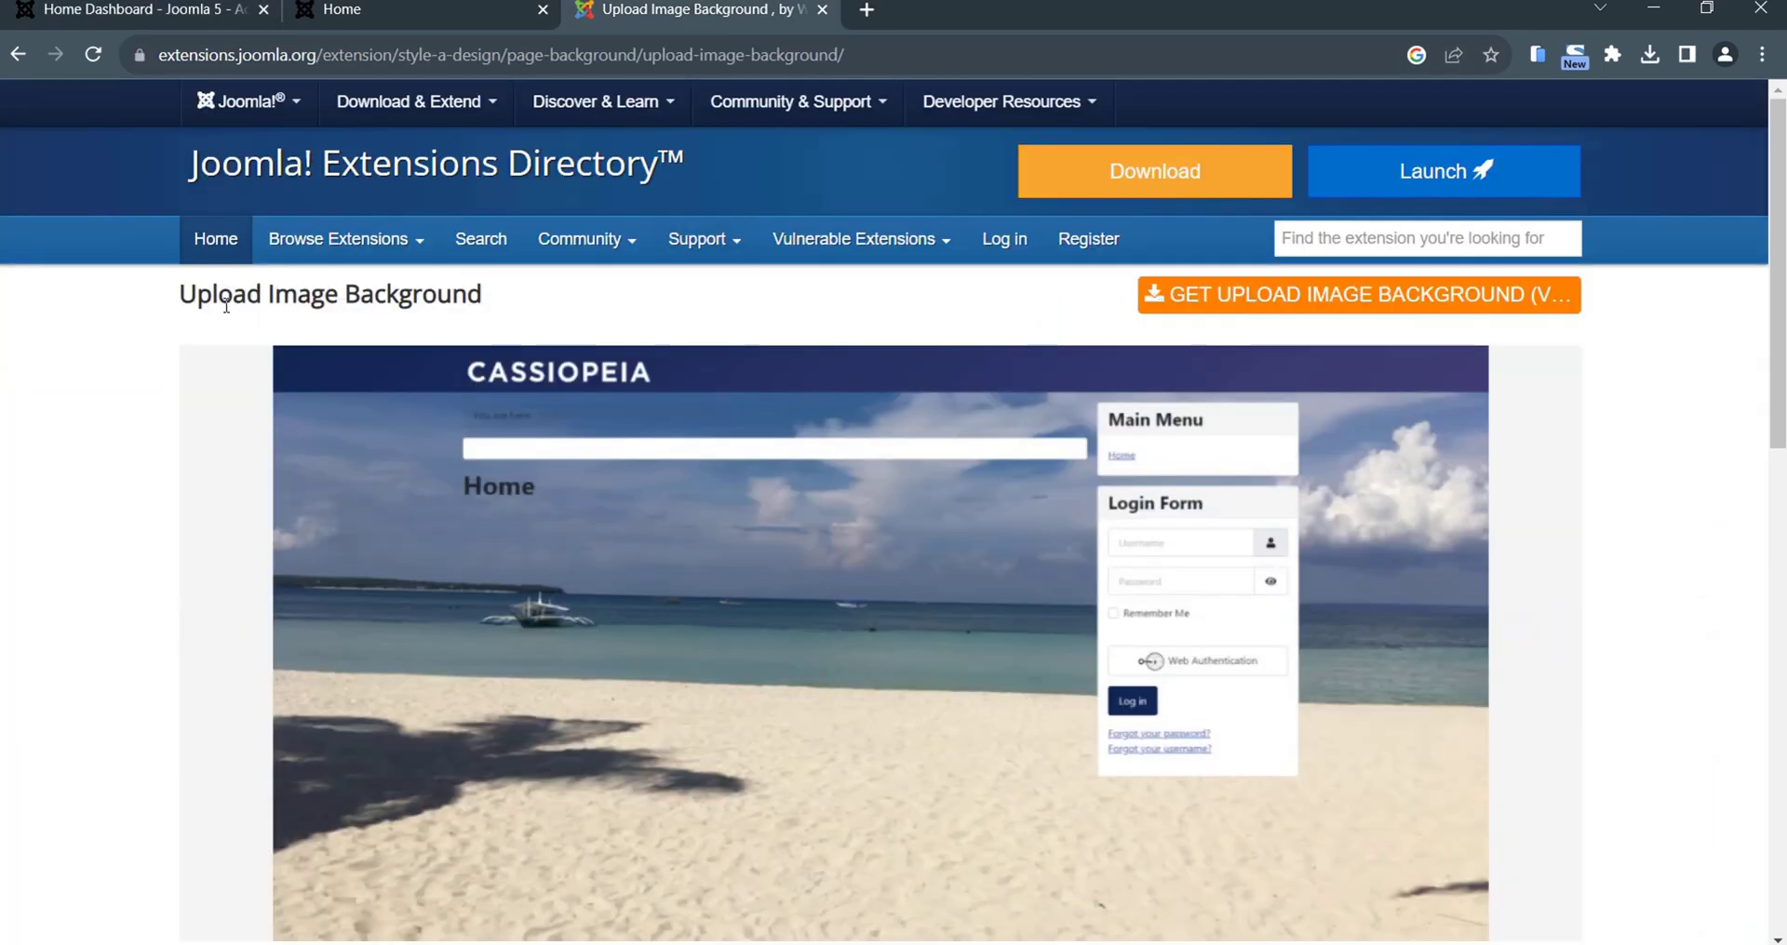
scroll(829, 406, down, 1)
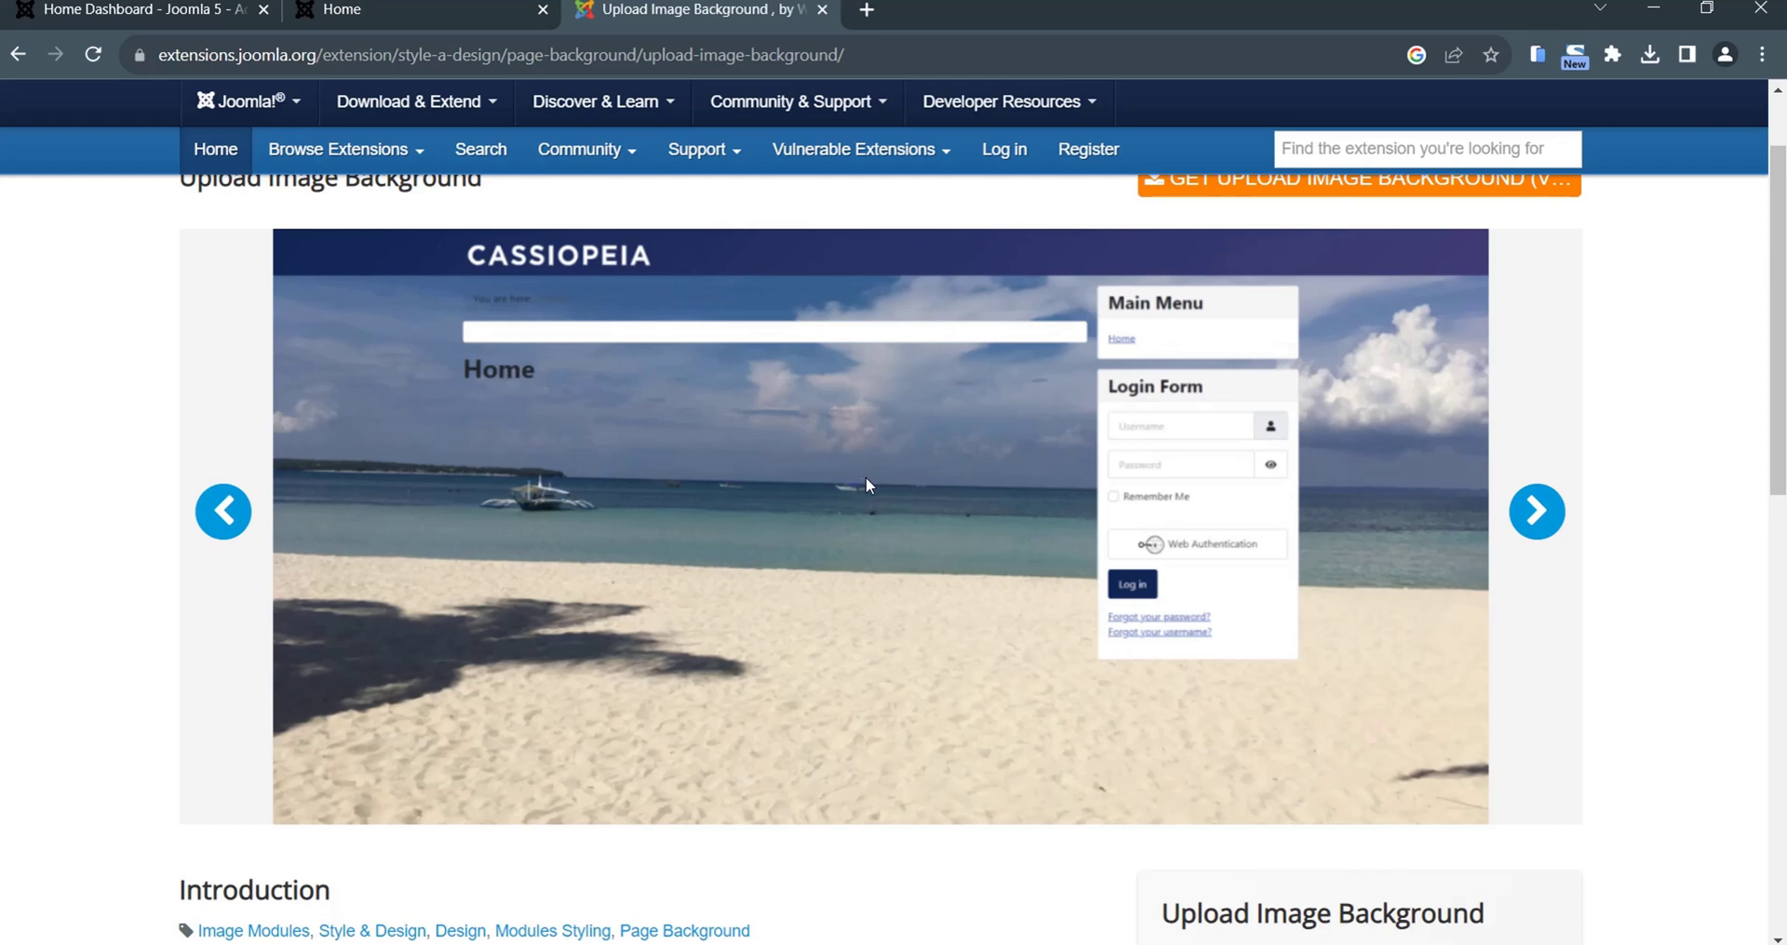
click(365, 9)
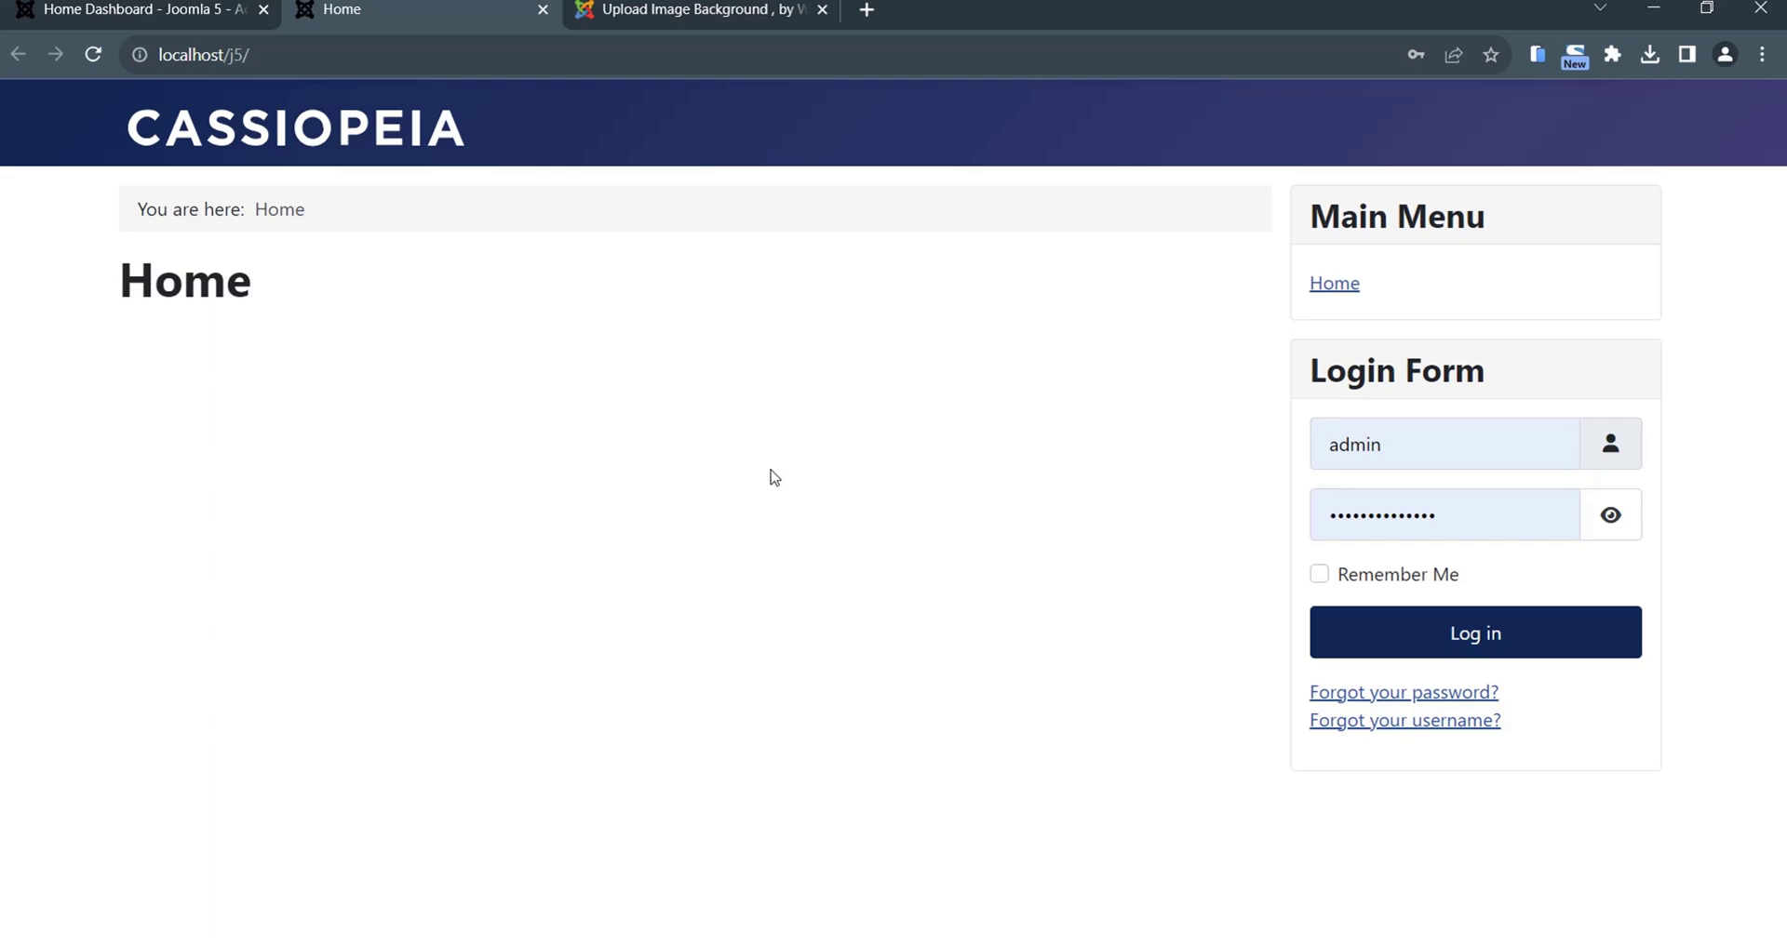
- Go from the admin dashboard through the System Dashboard to Install > Extensions
click(182, 19)
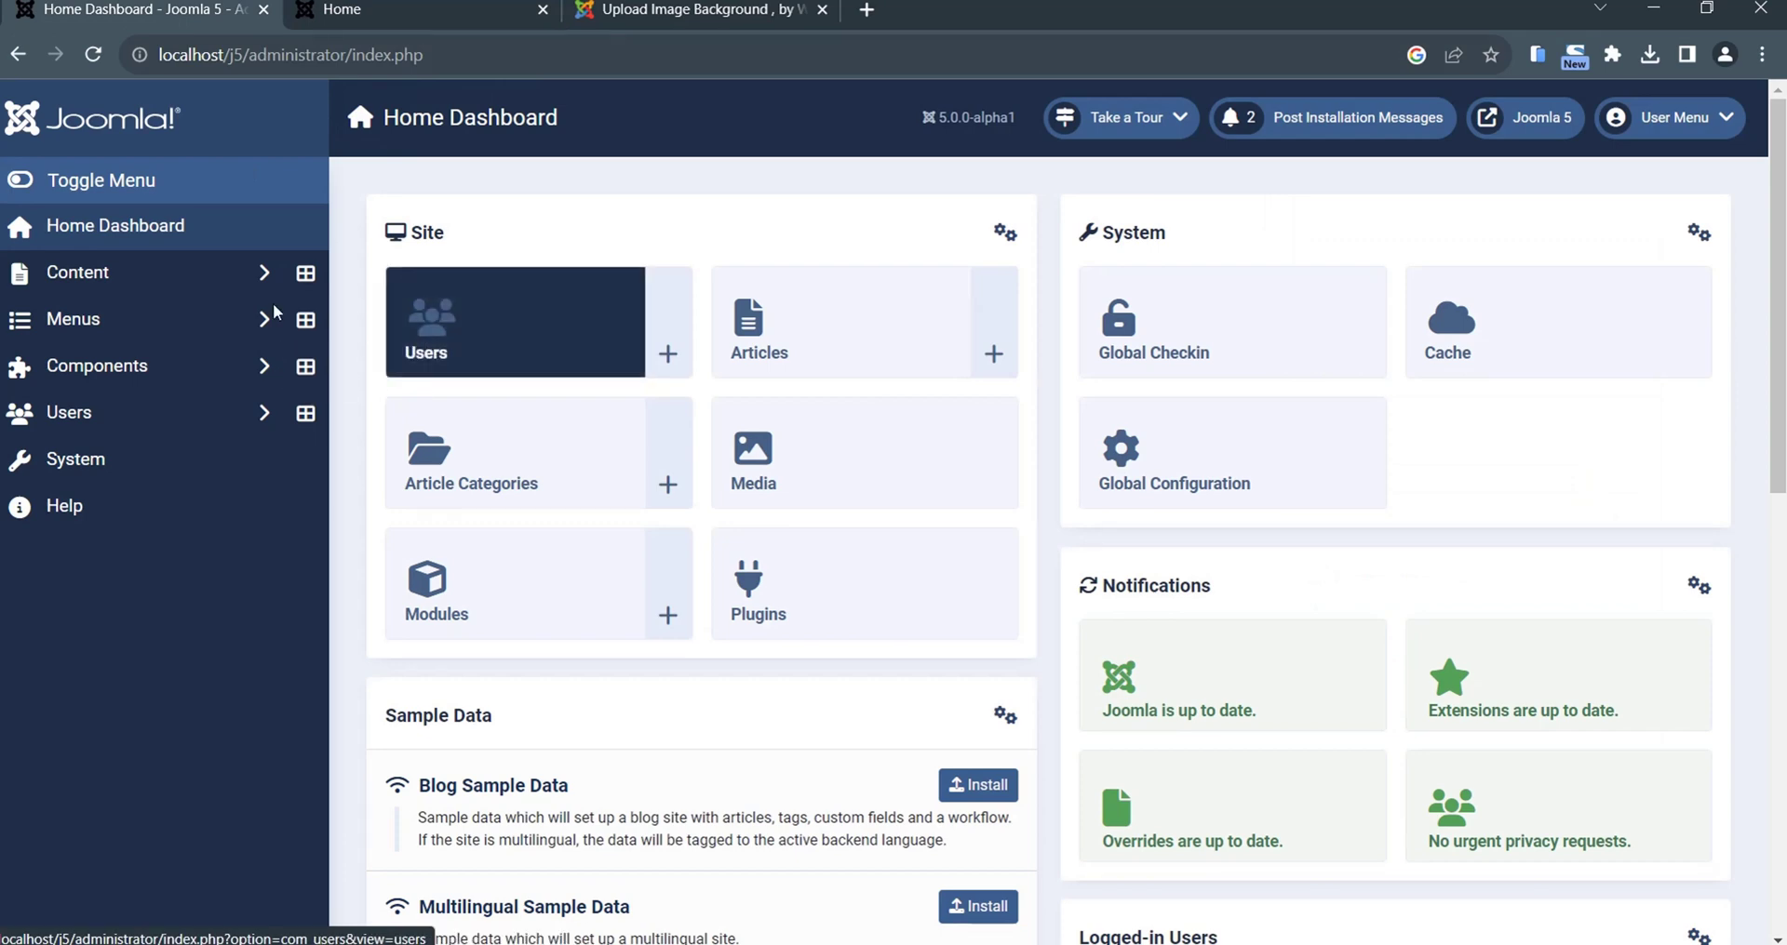
click(87, 465)
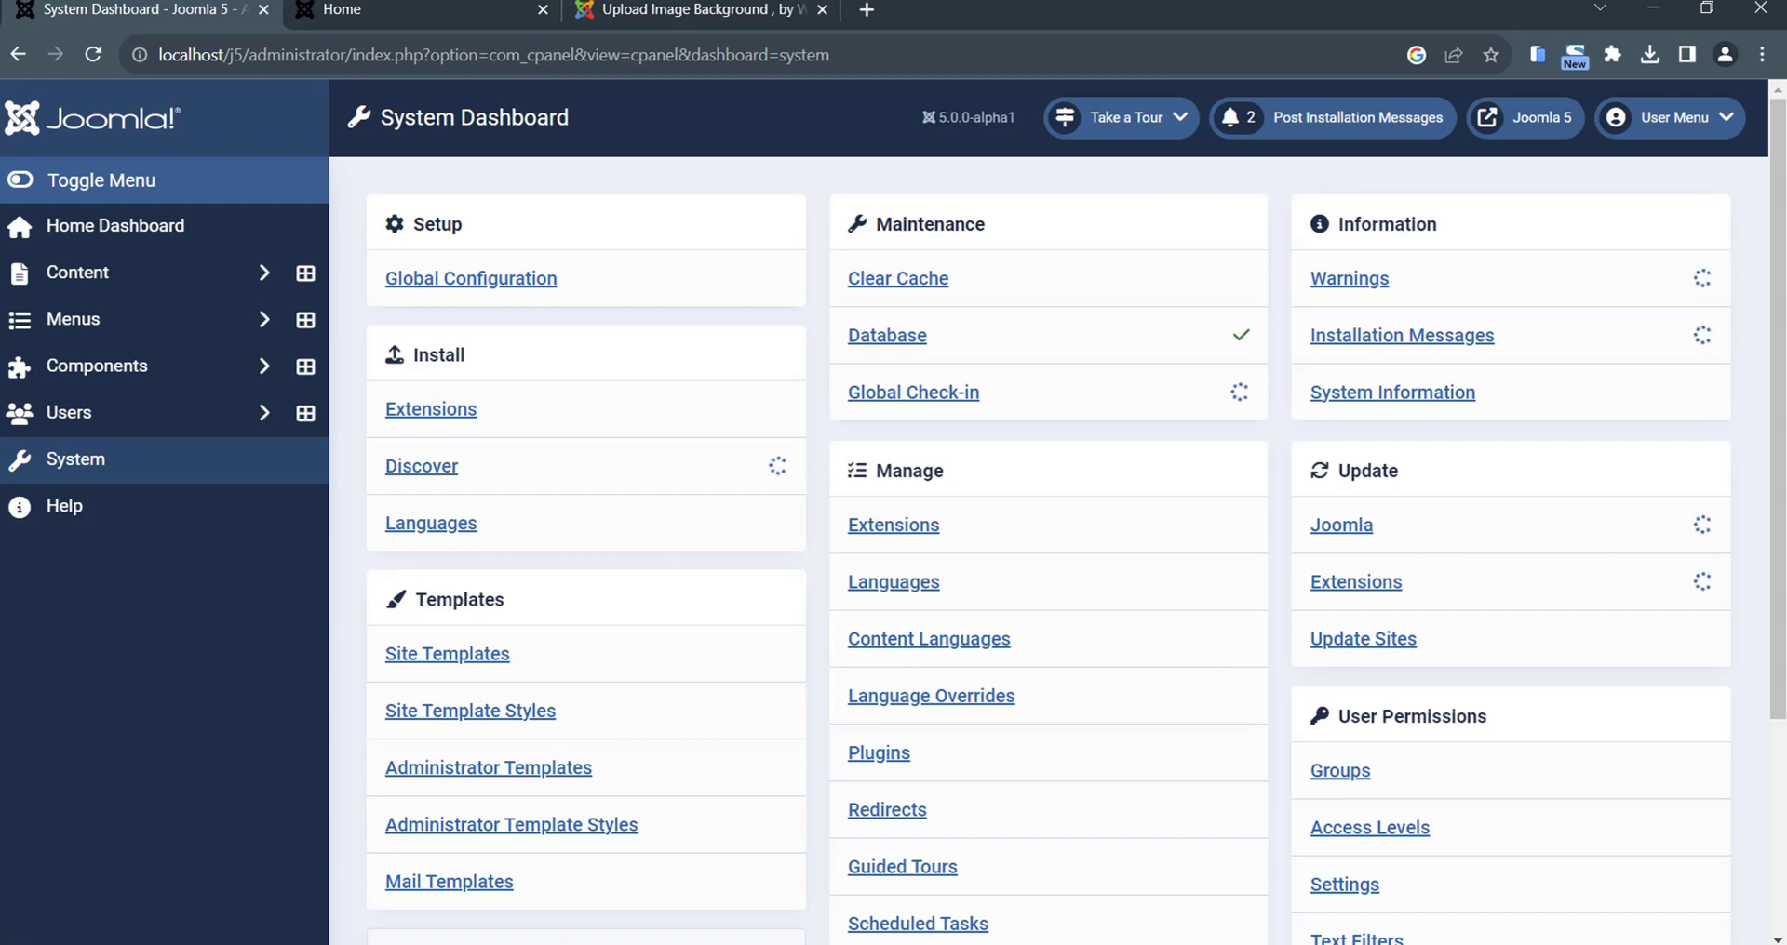
click(1432, 944)
click(1409, 888)
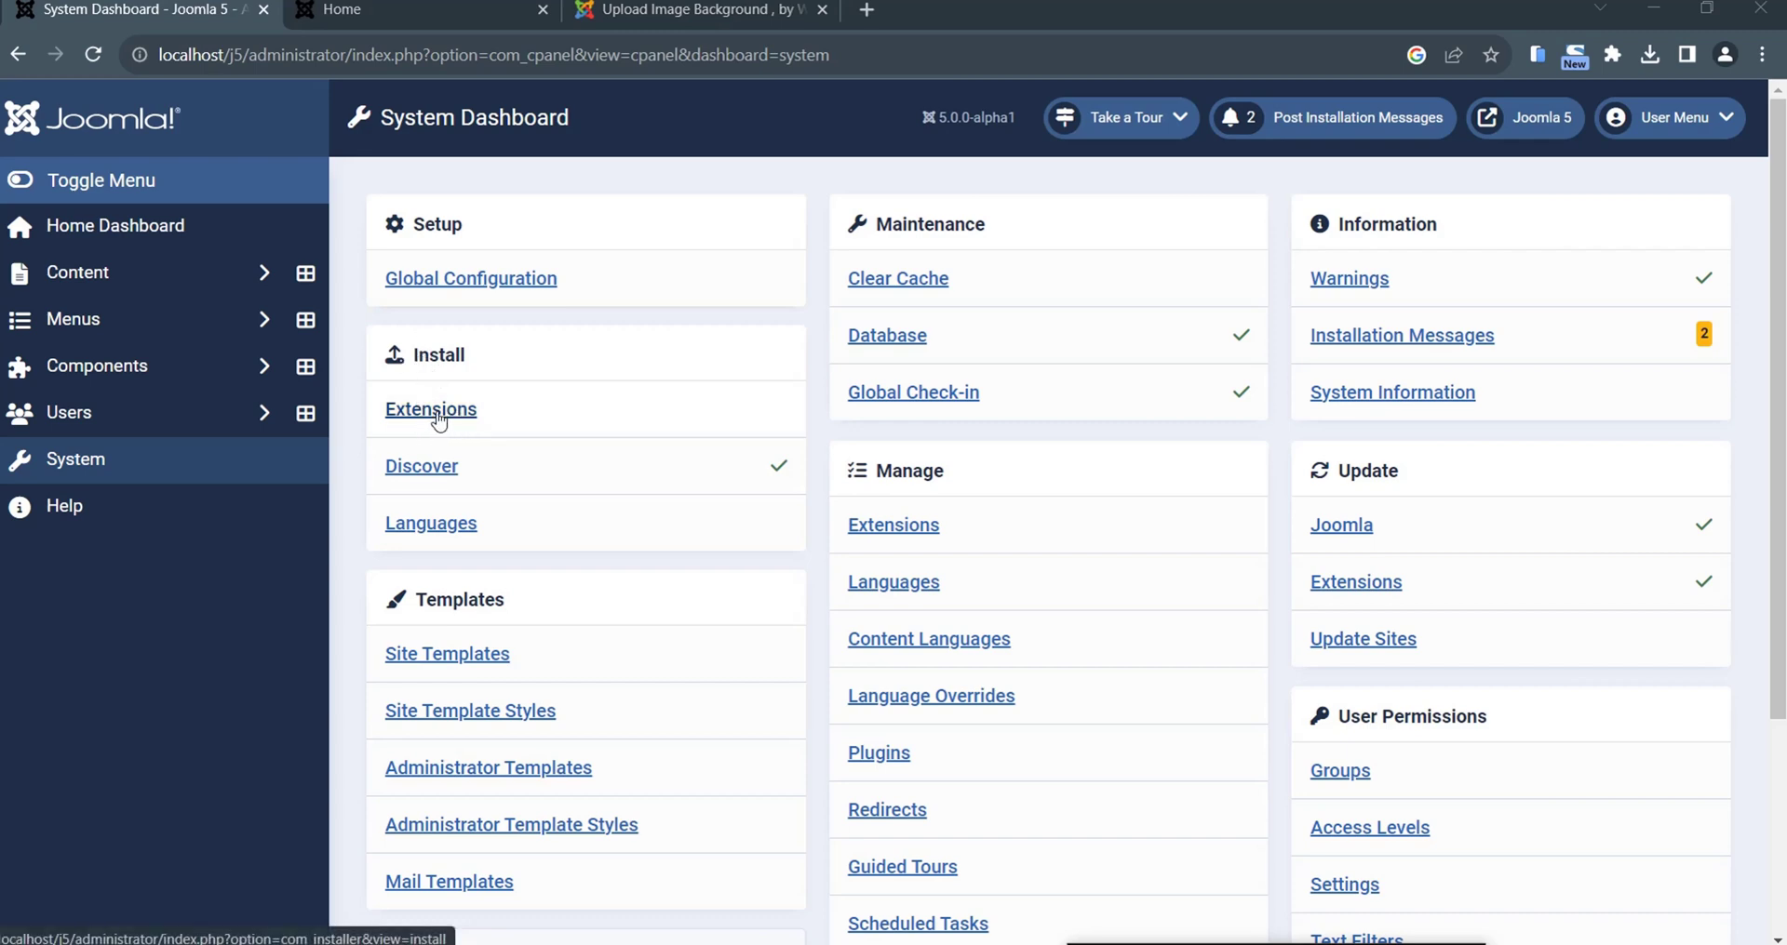
click(438, 421)
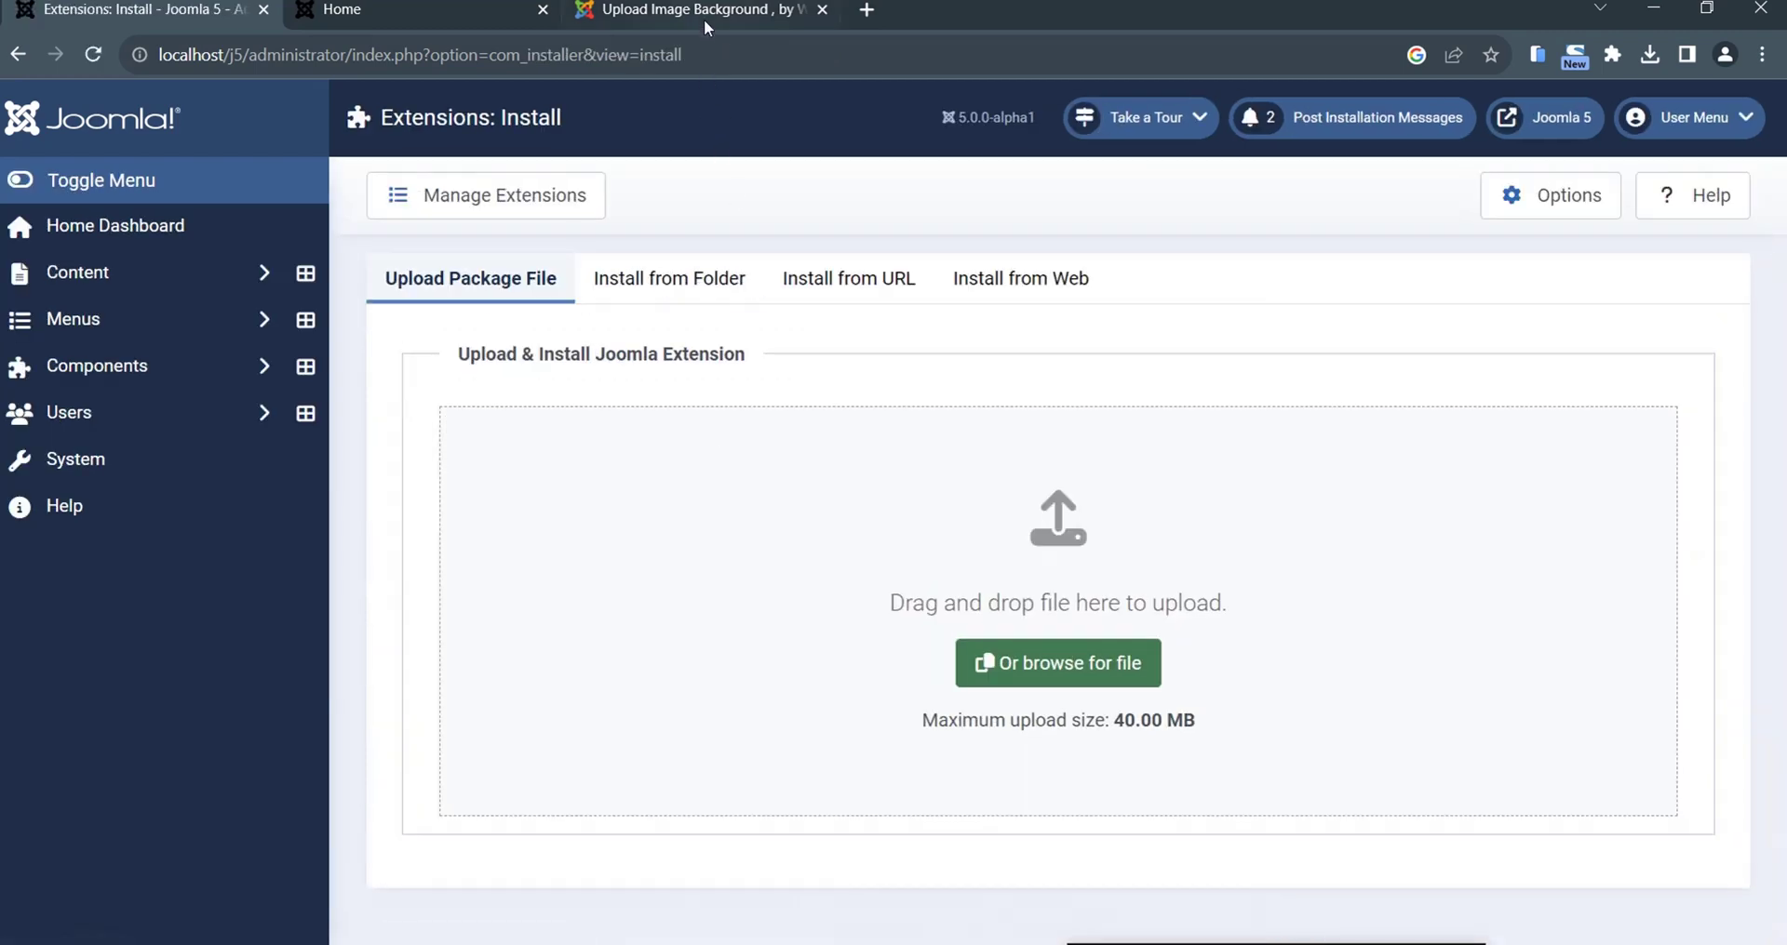
- Recheck the Upload Image Background listing, then go back to the extension installer
click(703, 13)
scroll(1195, 651, down, 5)
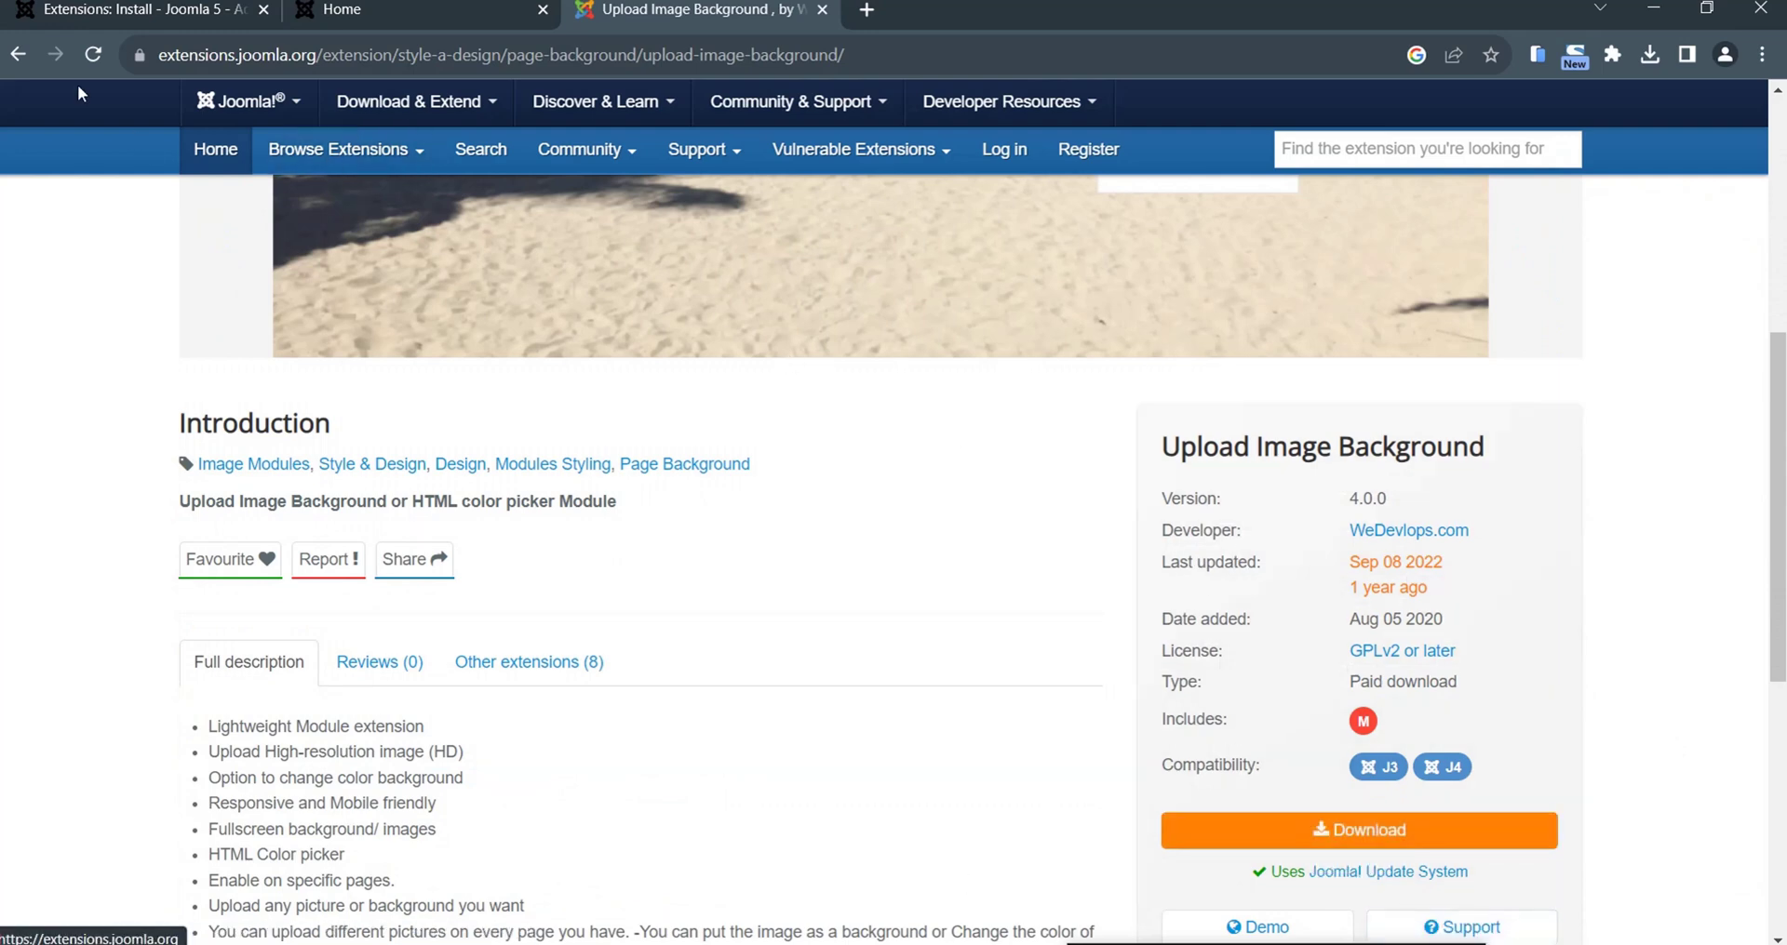
click(190, 20)
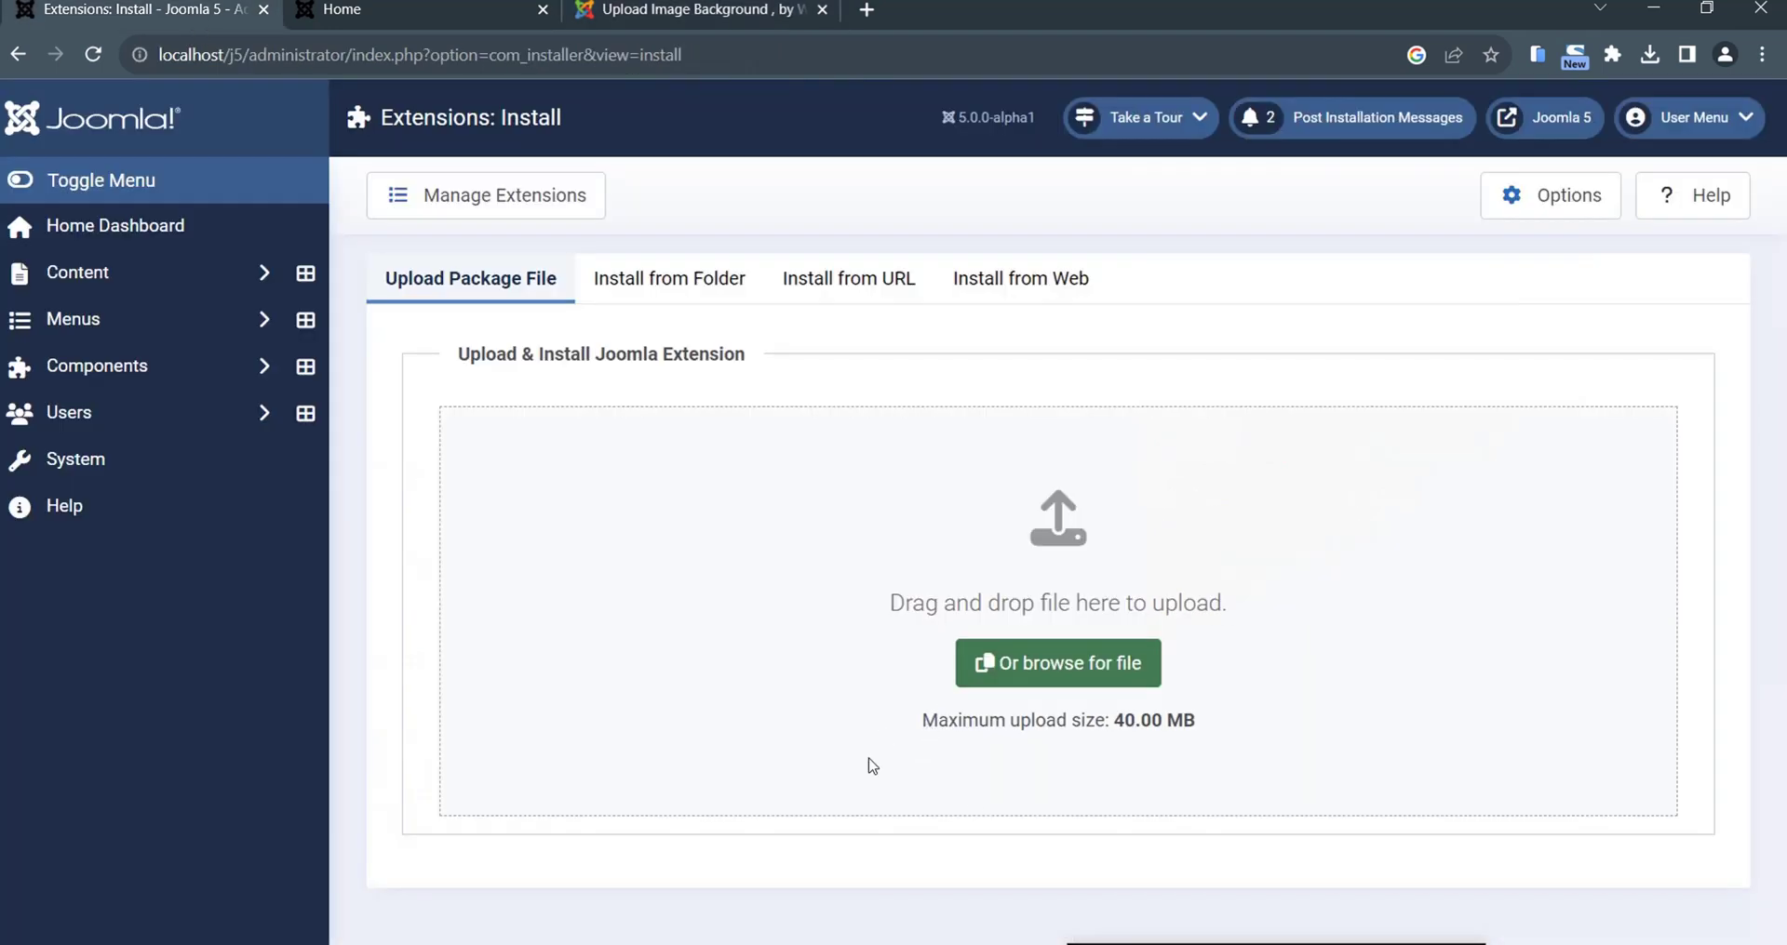
- Install mod_wedev_background from the UNZIPFIRSTImagebackground.OCMOD.ZIP folder via the Upload Package File drop zone
mouse_move(644, 940)
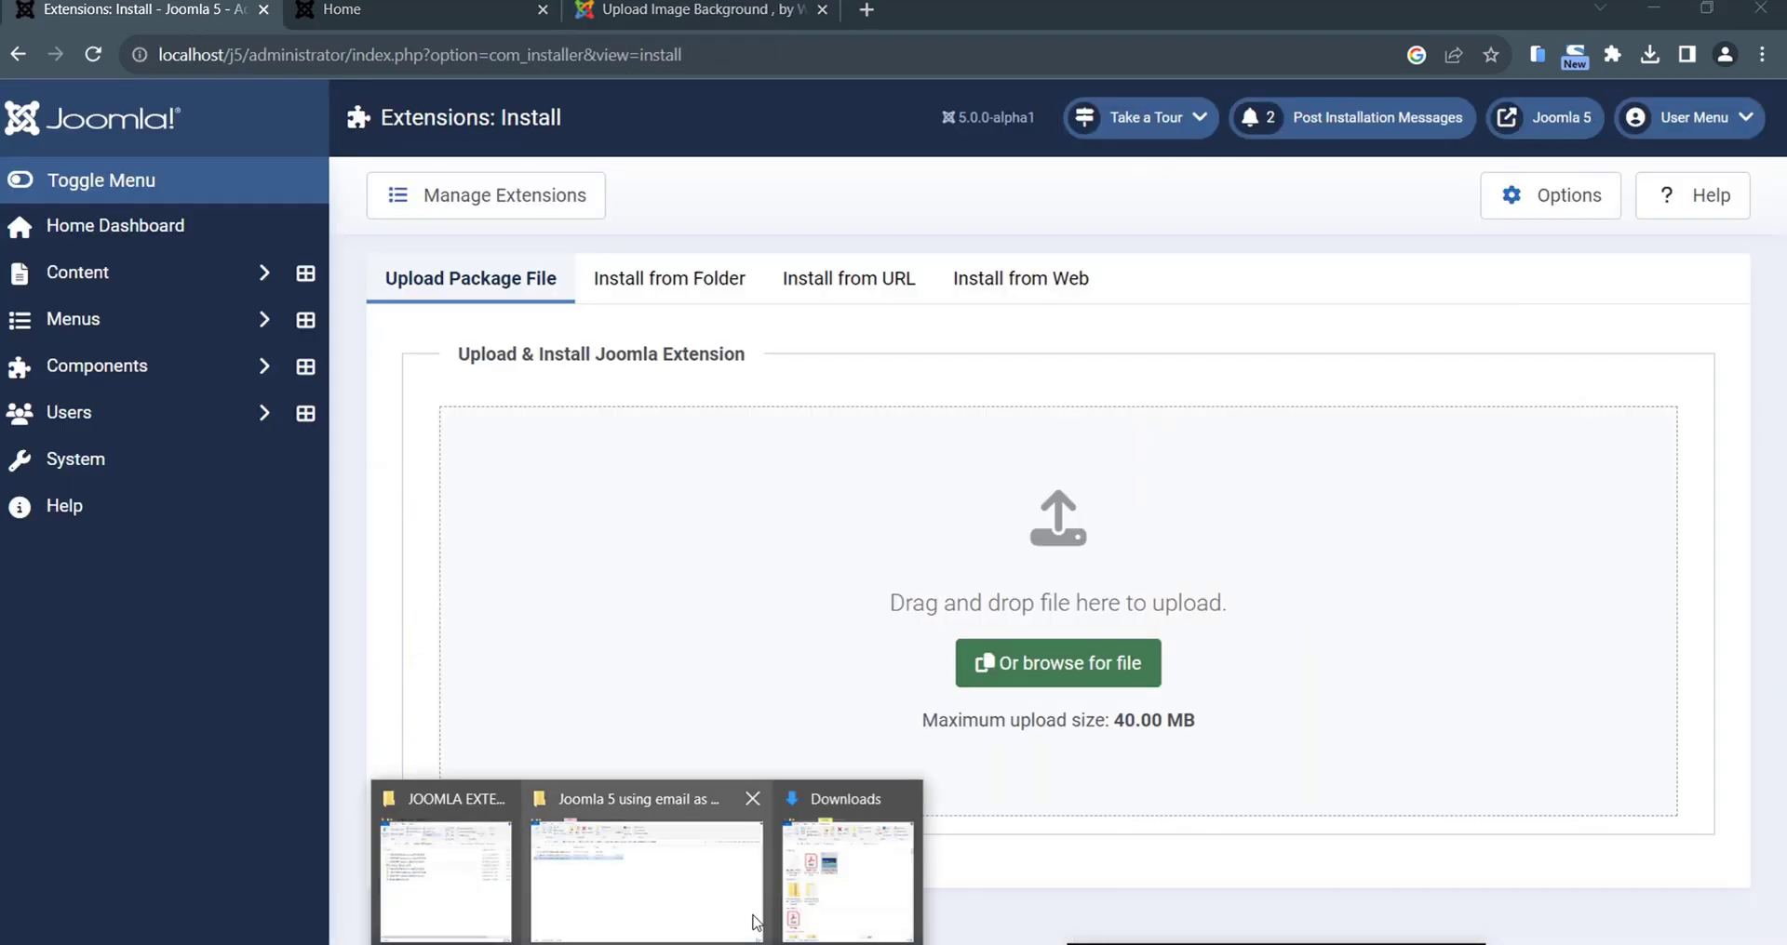
click(465, 874)
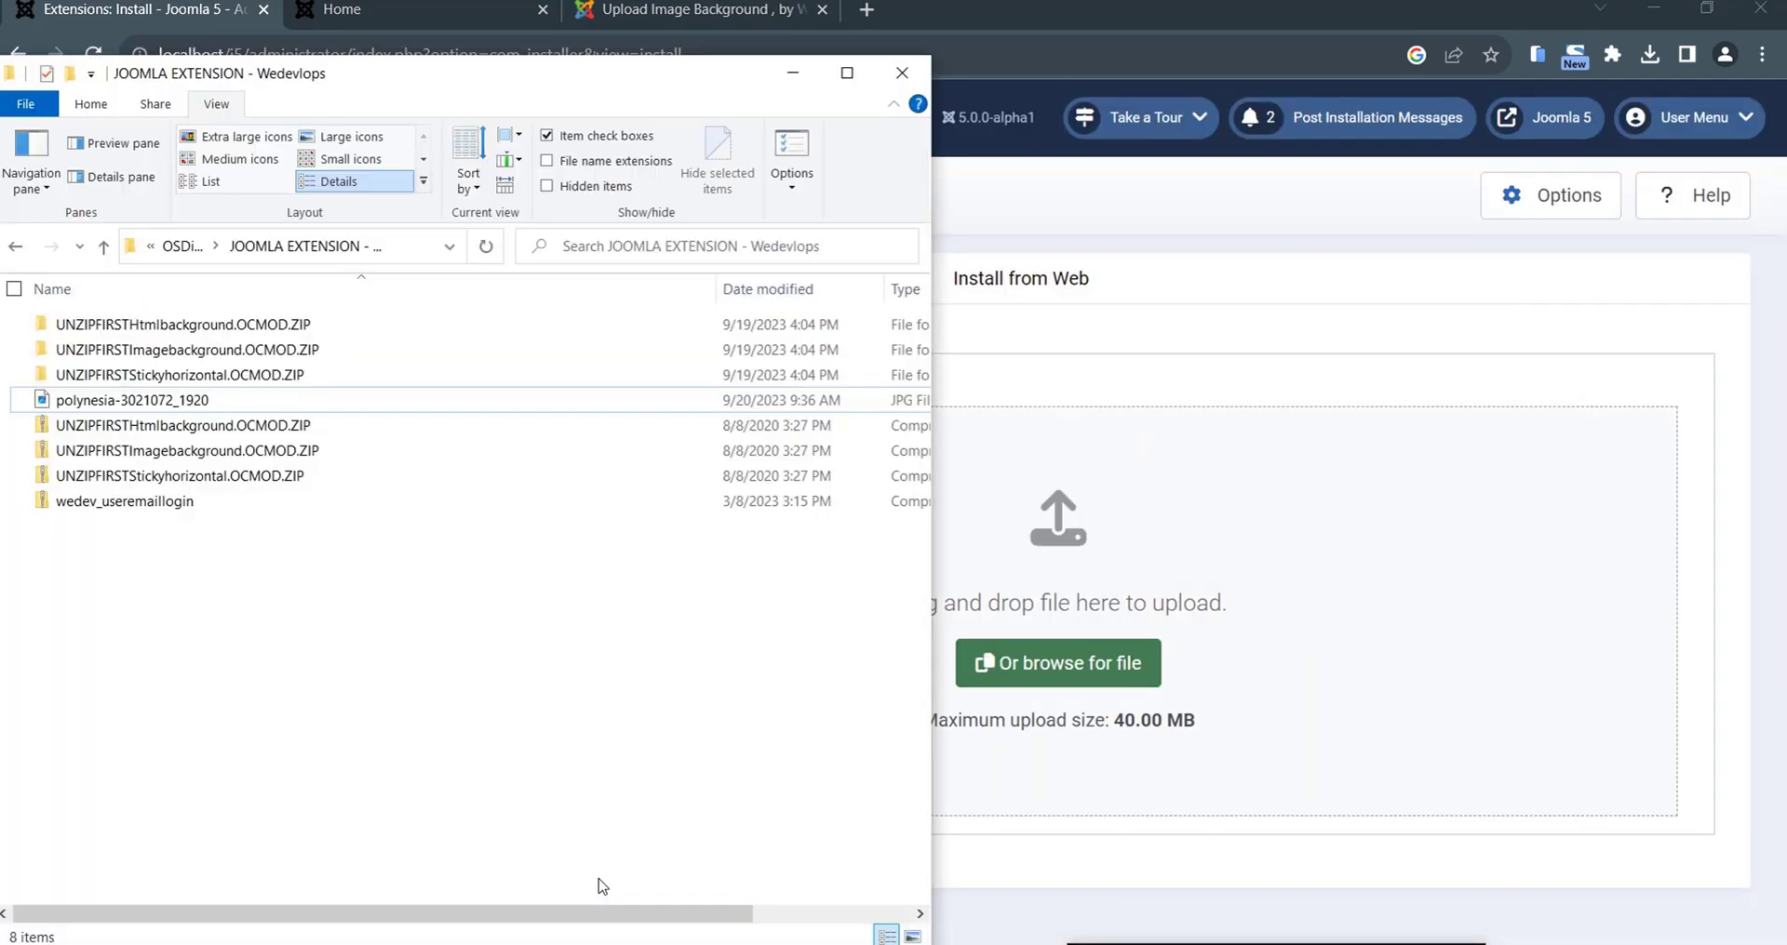
double_click(210, 359)
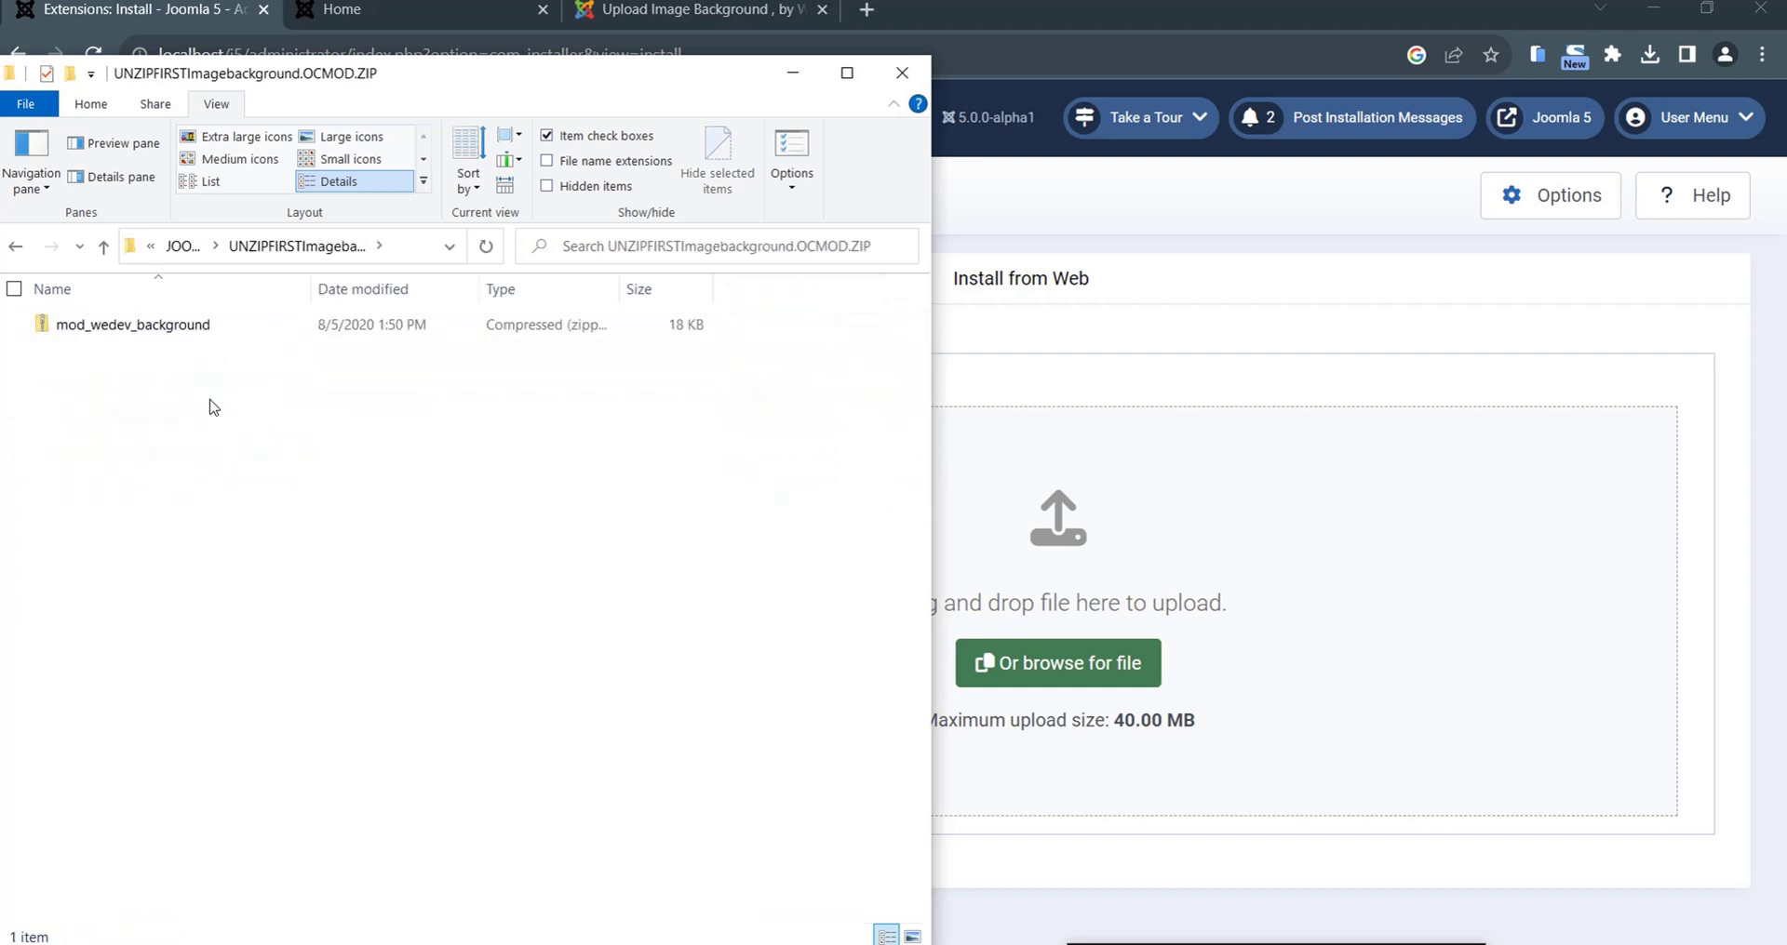
drag(133, 331, 1076, 622)
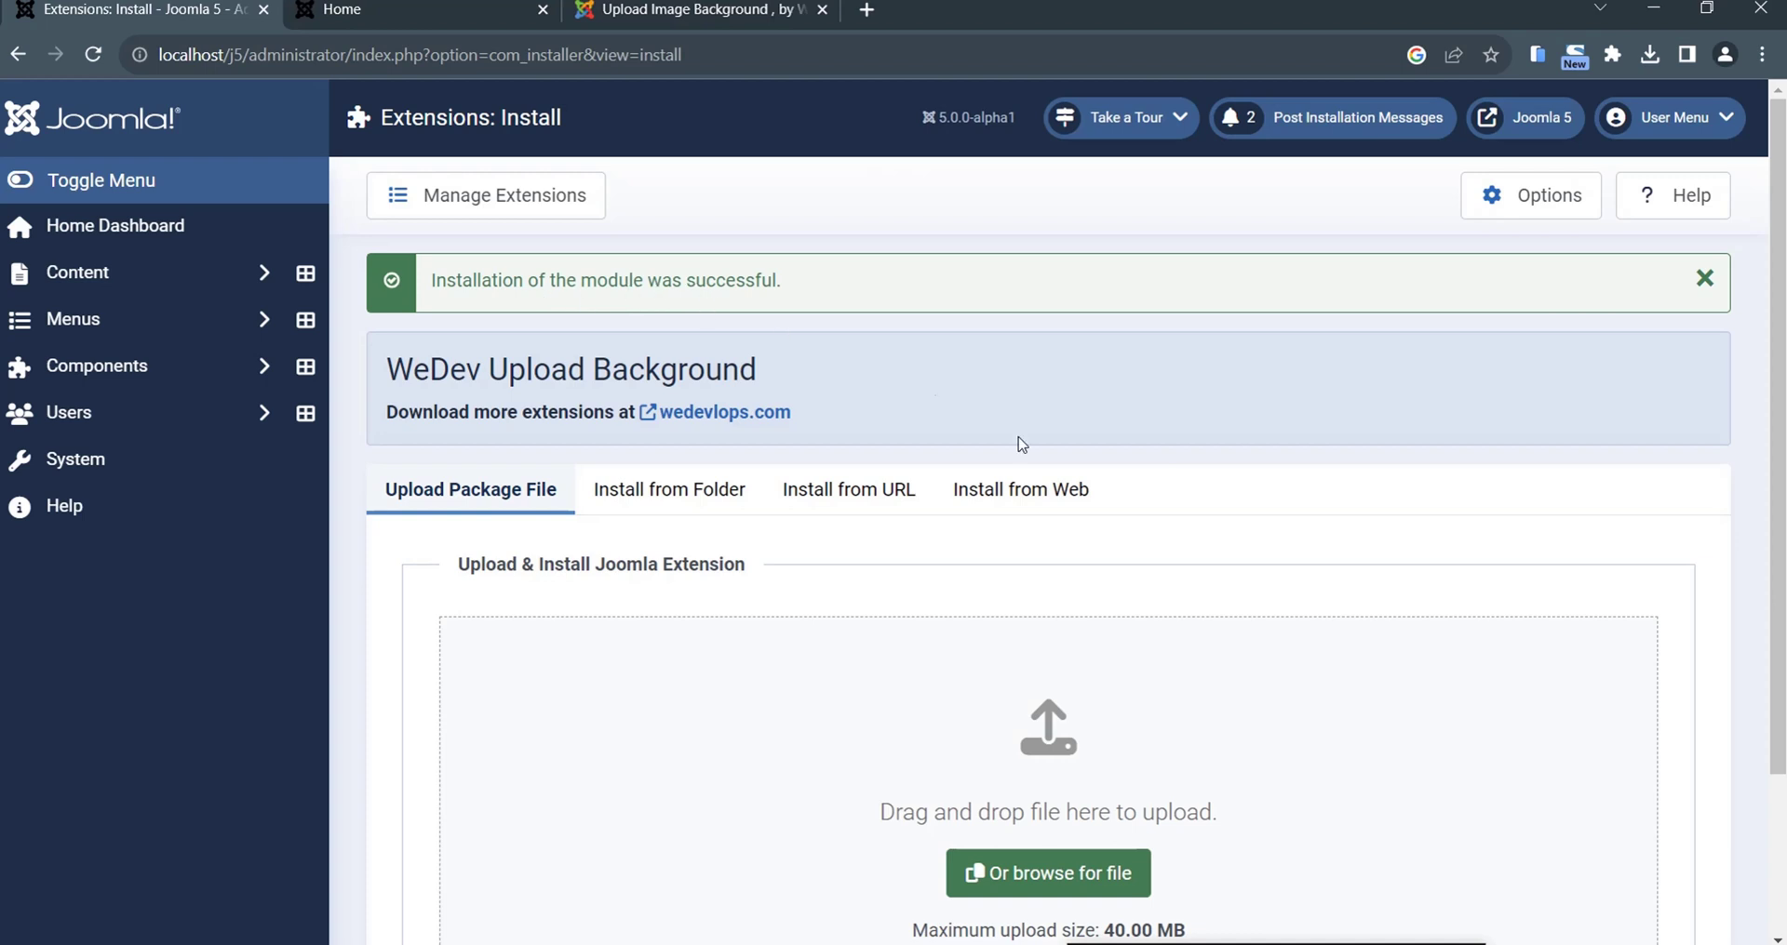
- Open Manage > Site Modules from the System Dashboard to find the unpublished WeDev Upload Background module
click(98, 460)
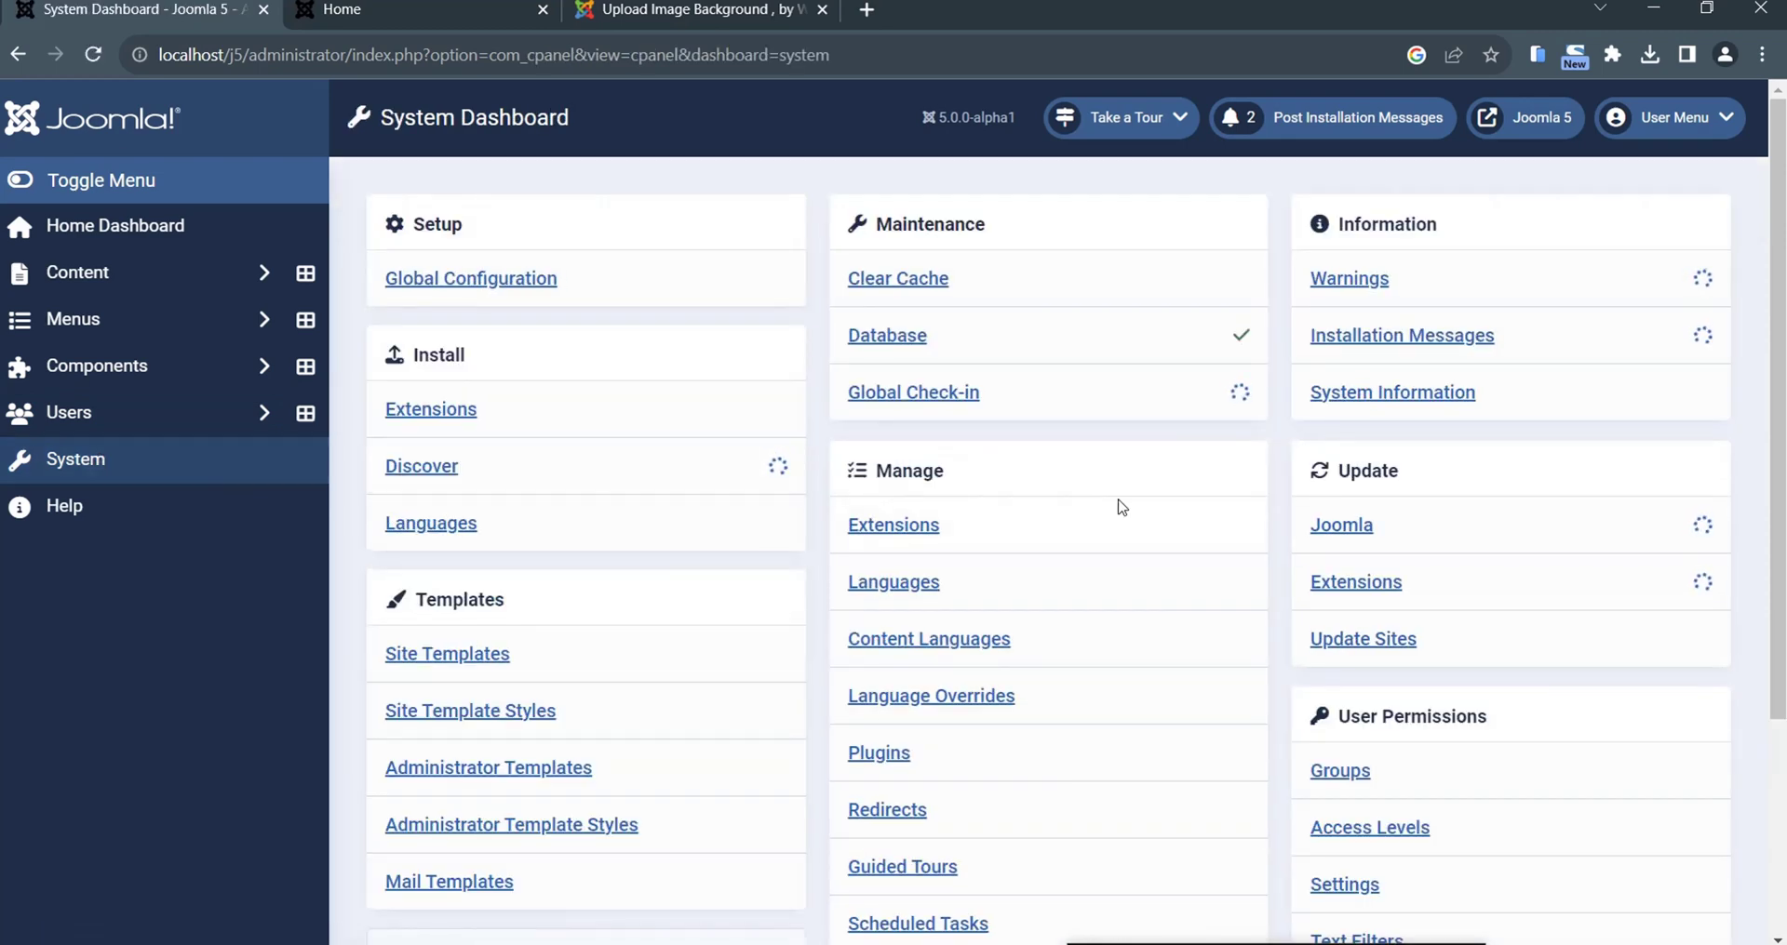
scroll(1121, 507, down, 2)
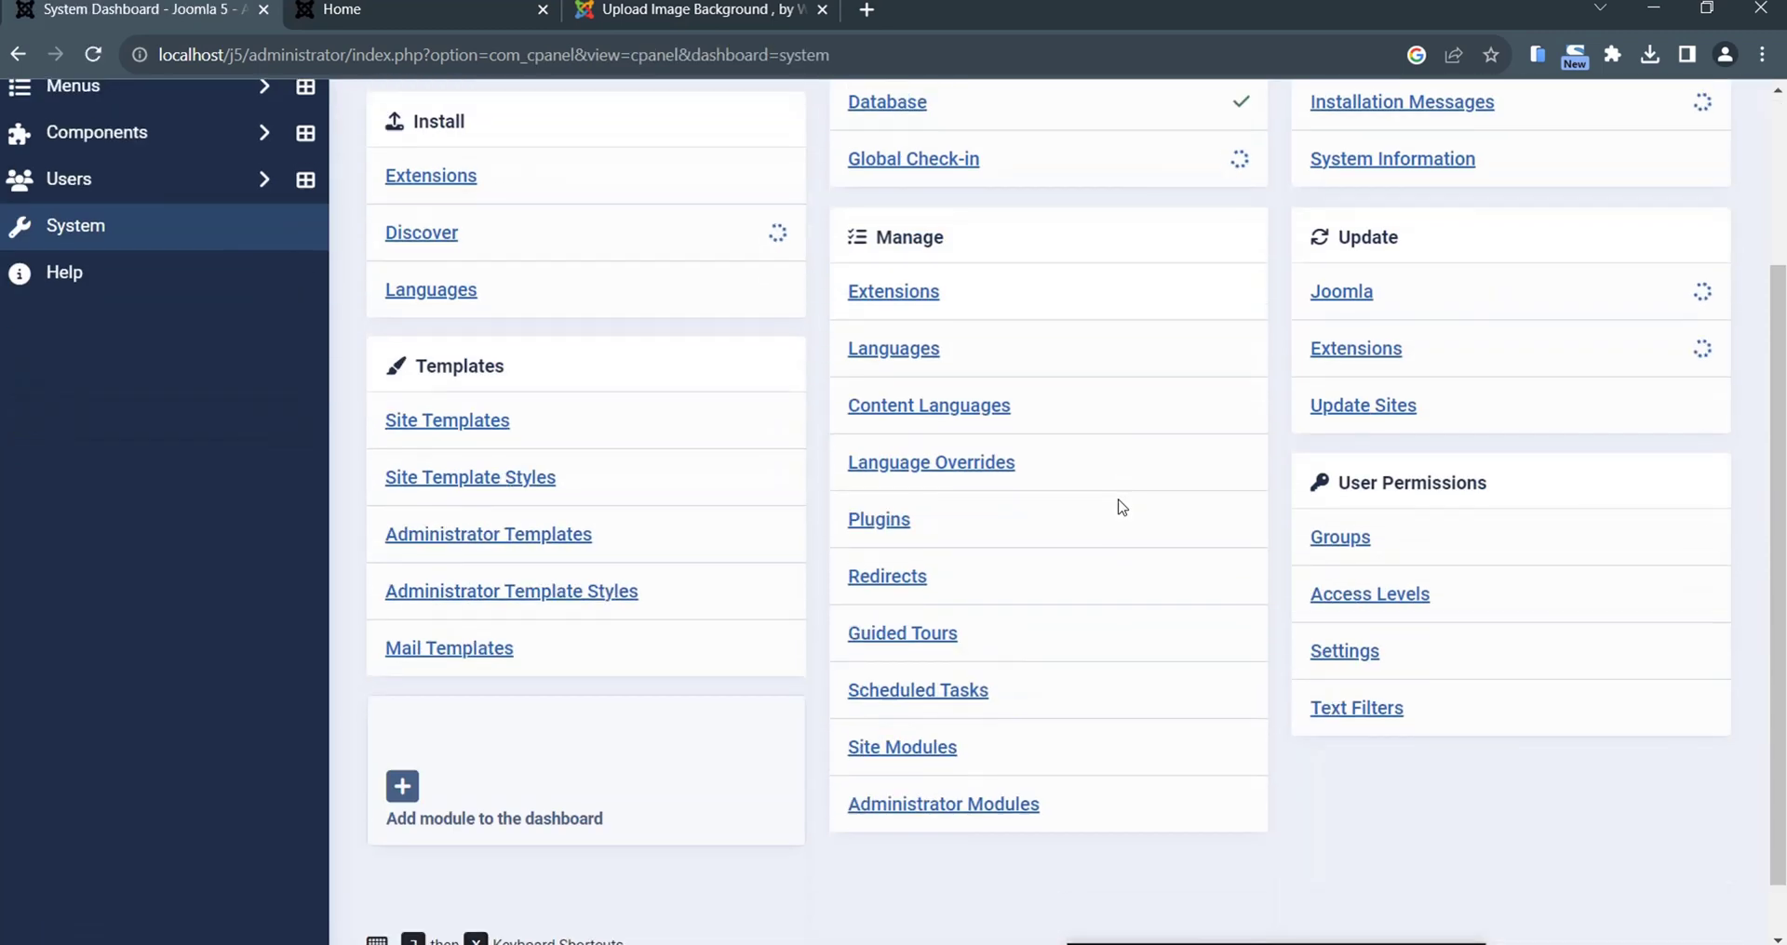
click(942, 751)
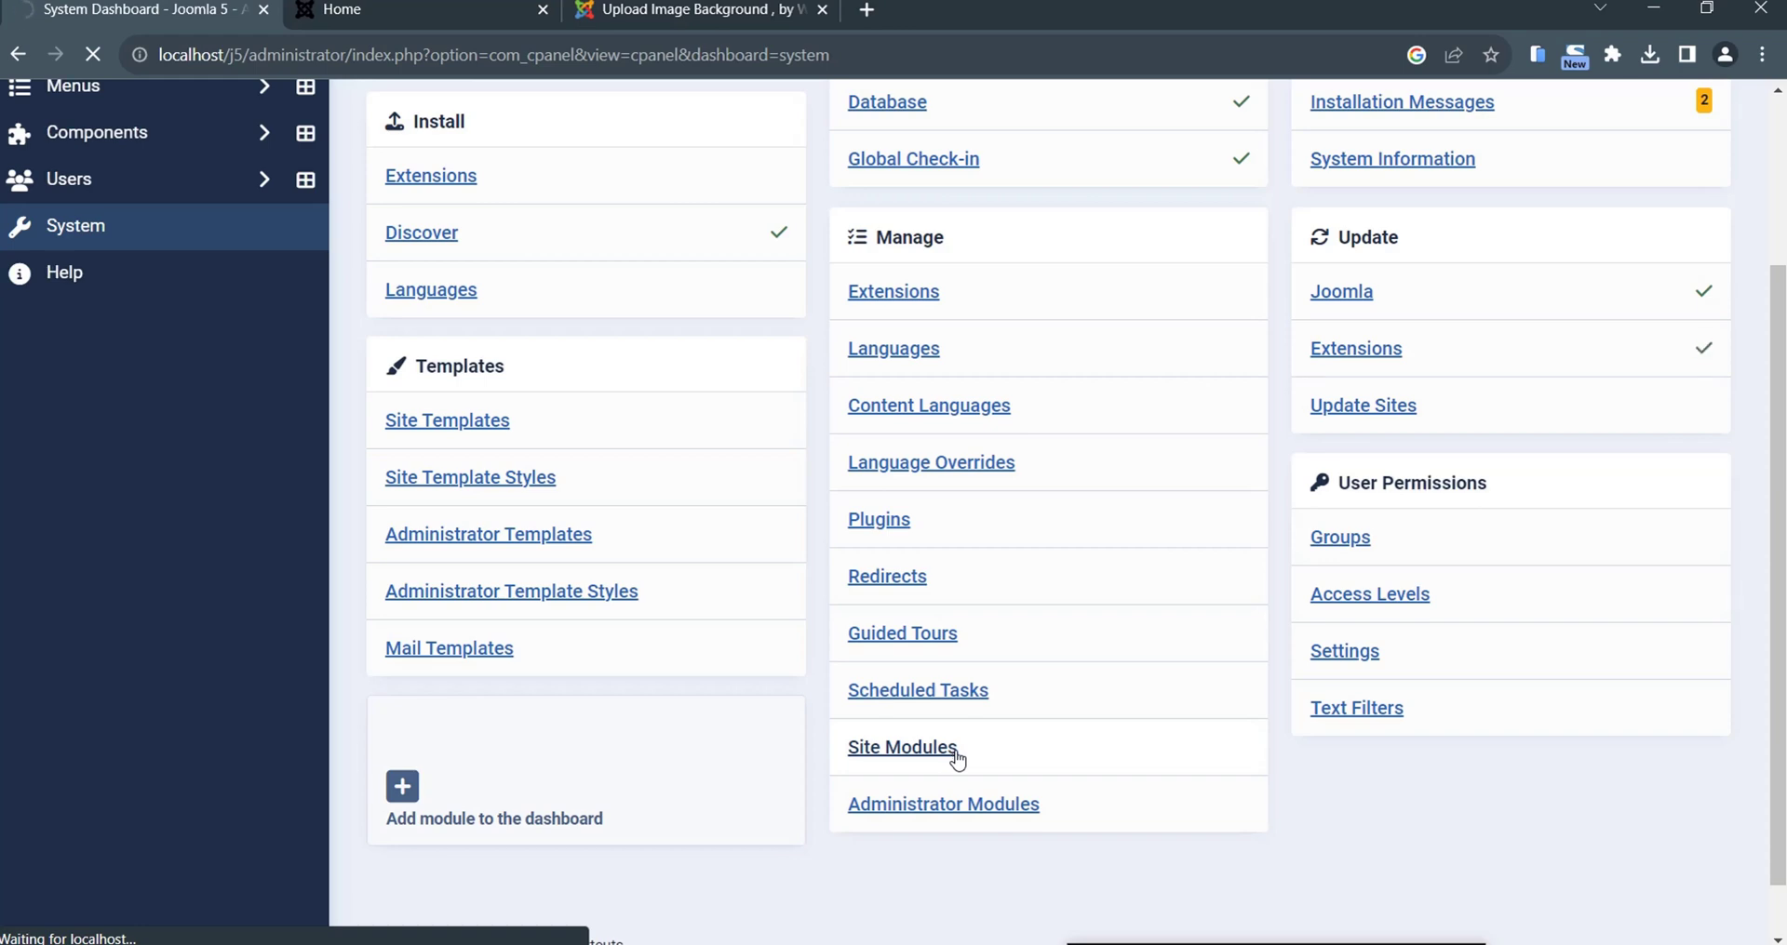
click(955, 755)
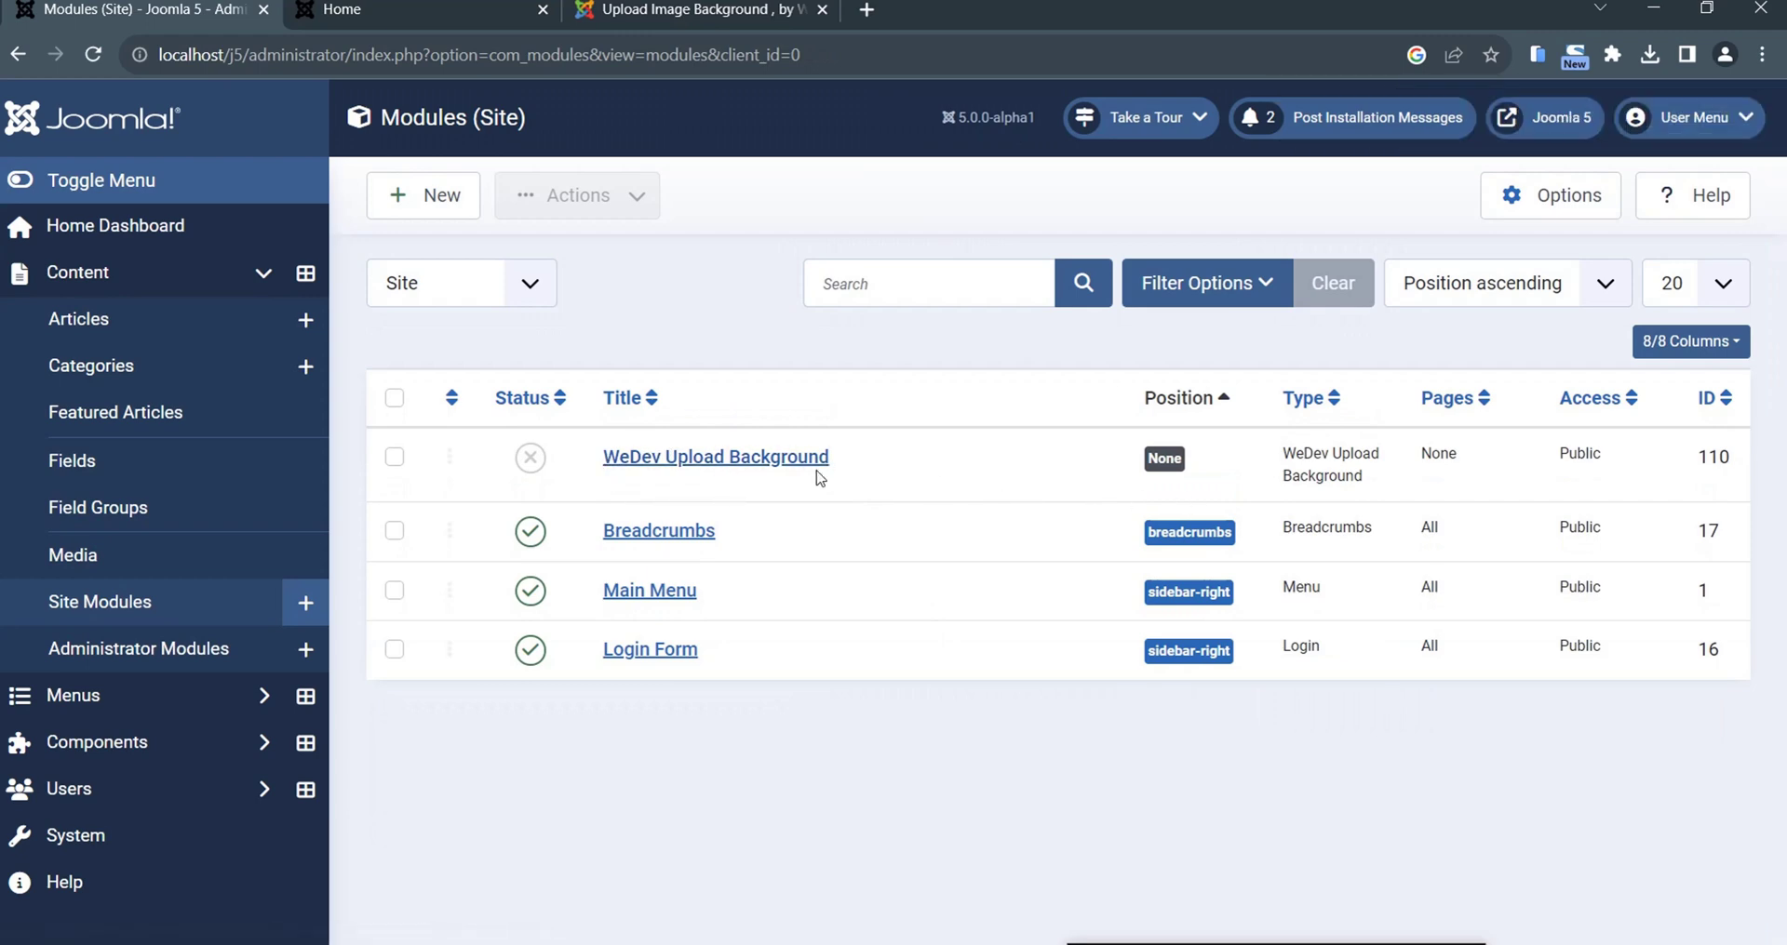
- Set WeDev Upload Background to Published, position Below Top [below-top], with its title hidden
click(749, 470)
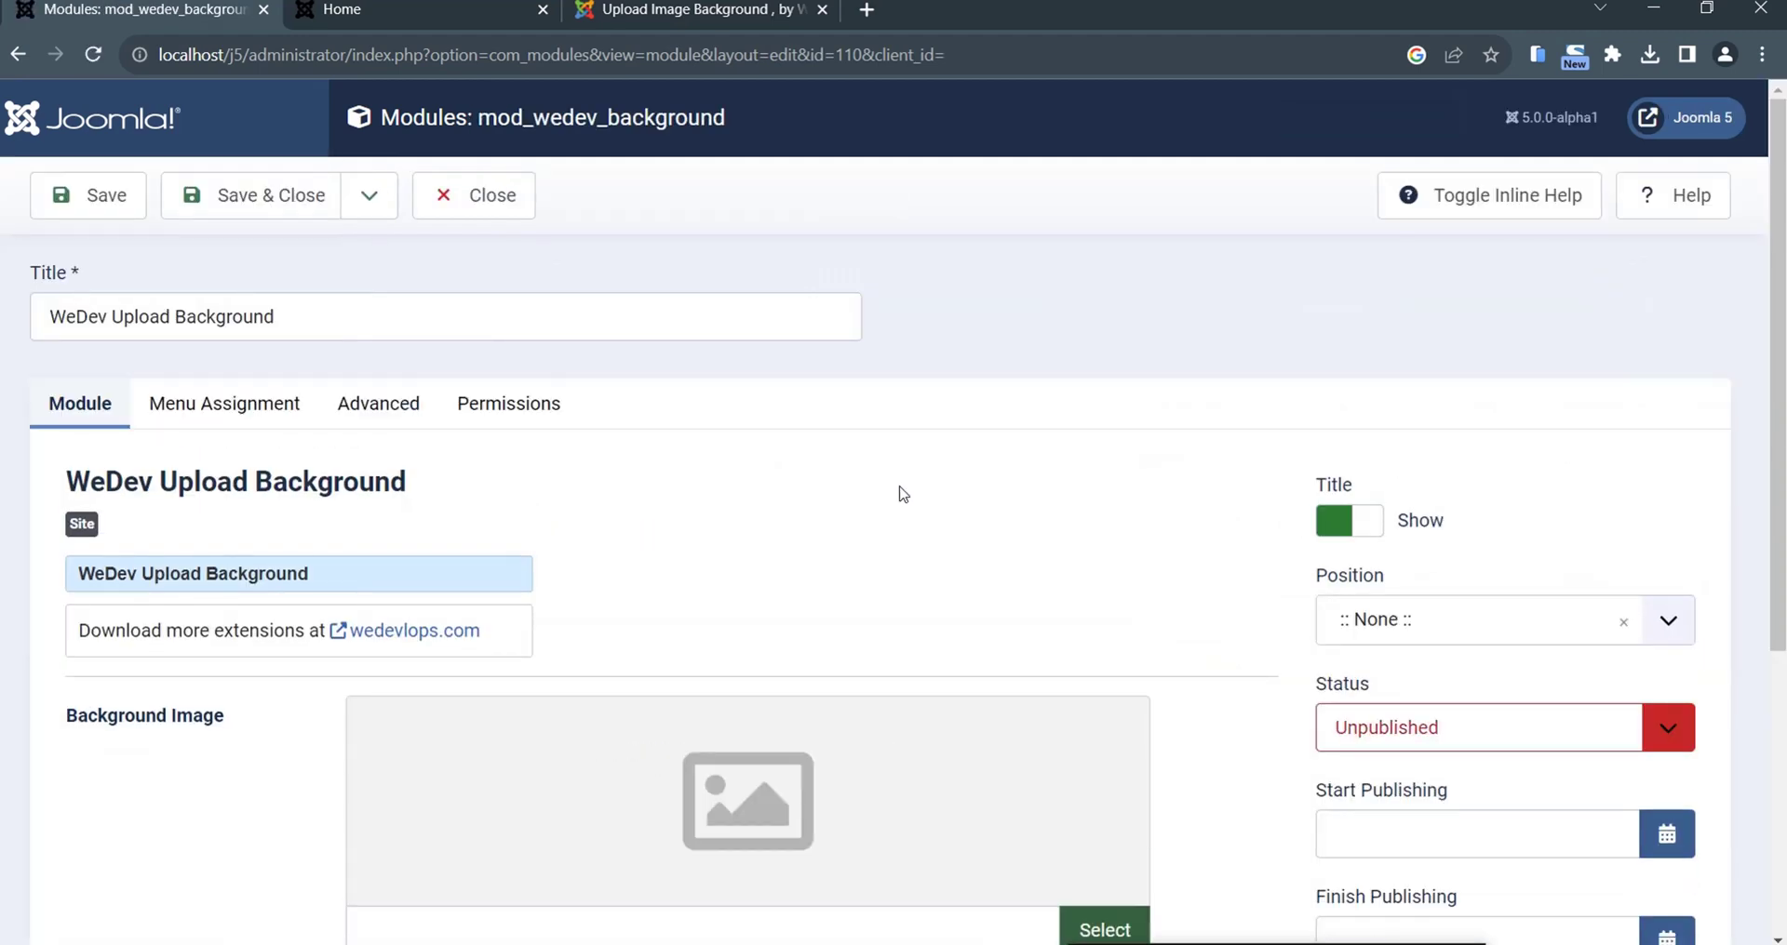
scroll(965, 507, down, 3)
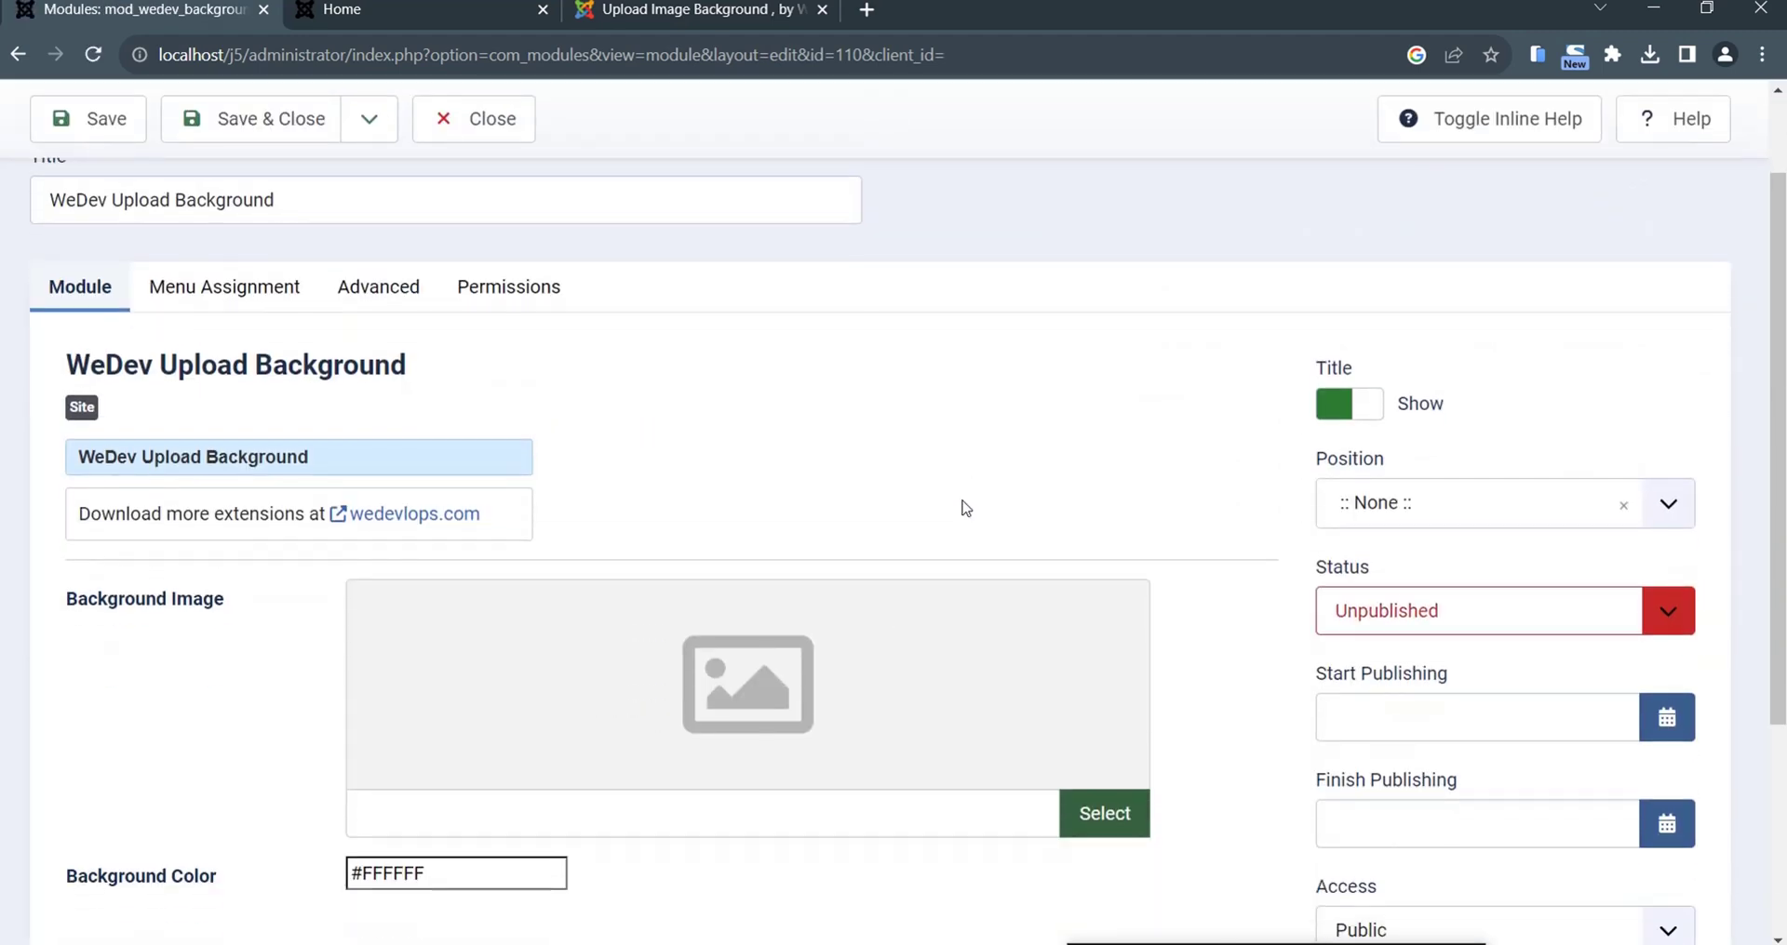
click(1336, 503)
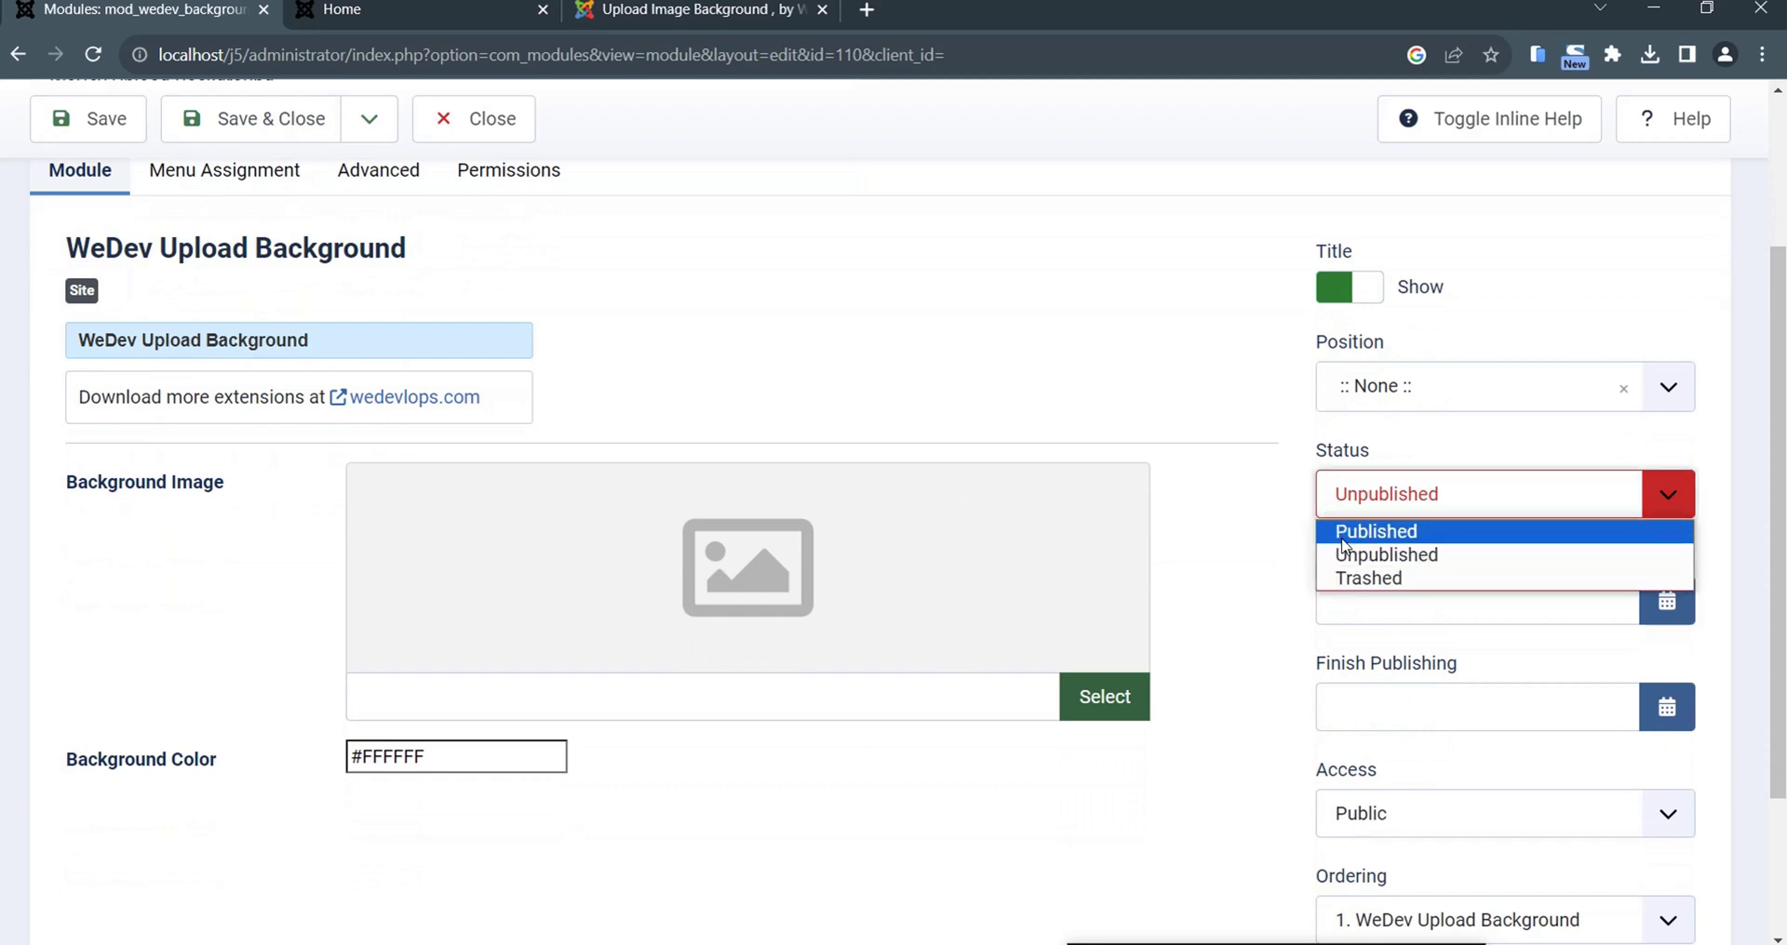
click(1340, 532)
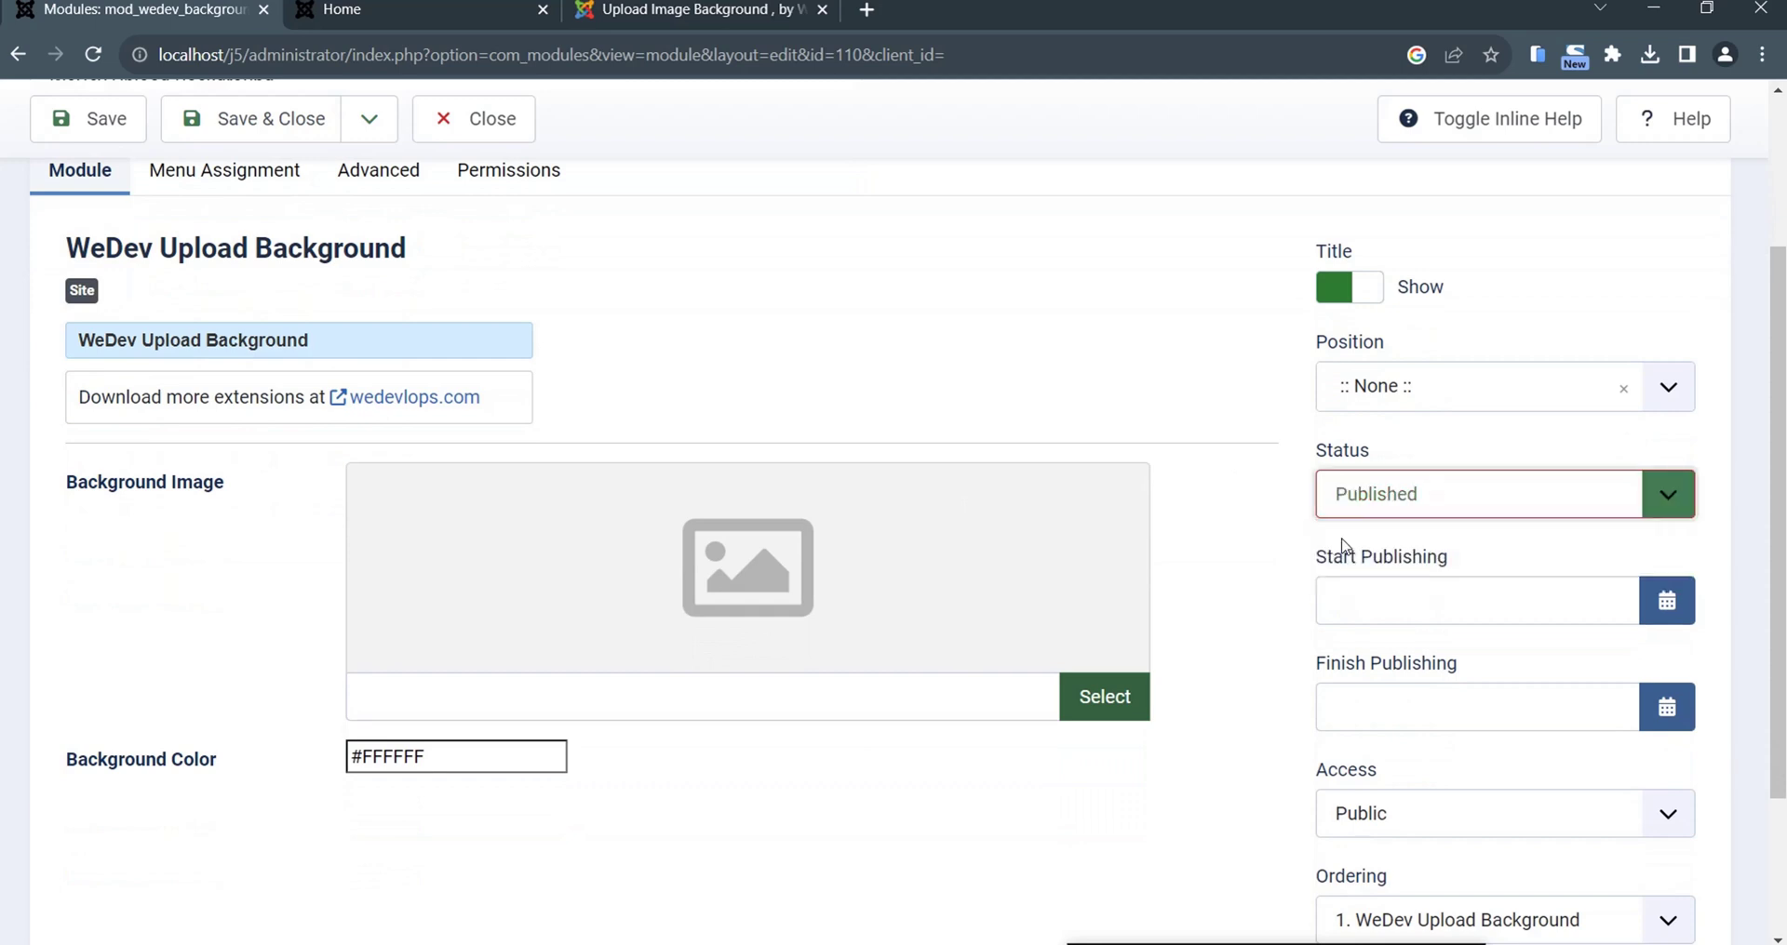
click(1352, 403)
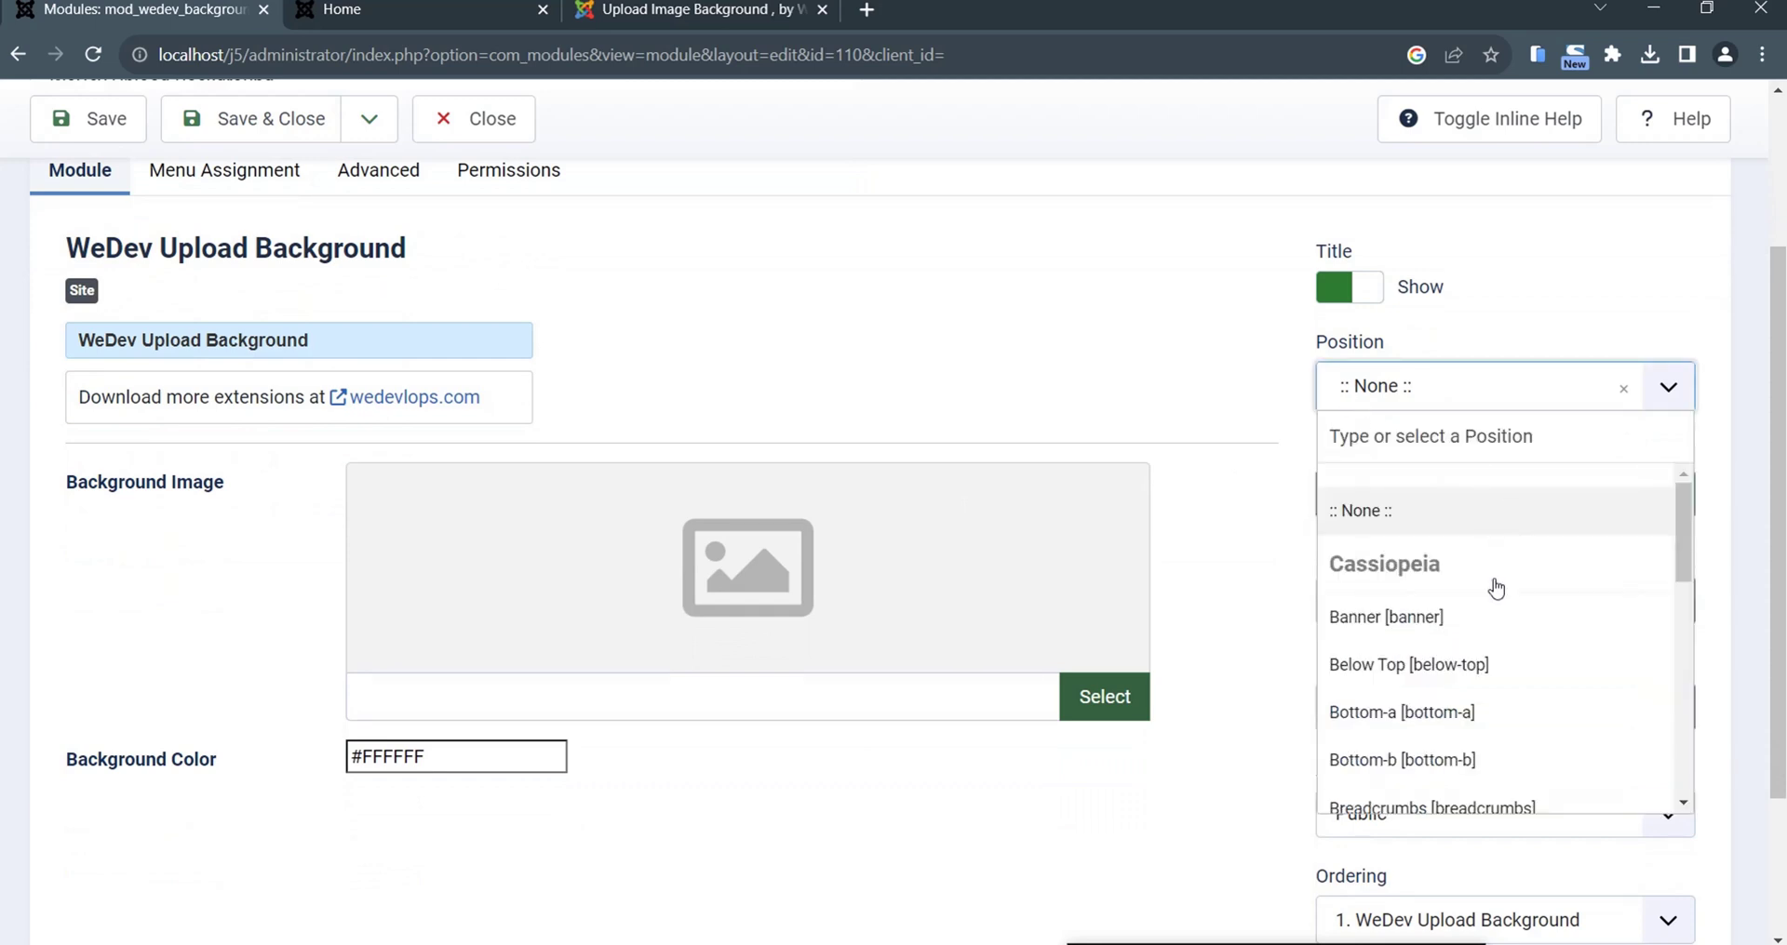
click(1470, 666)
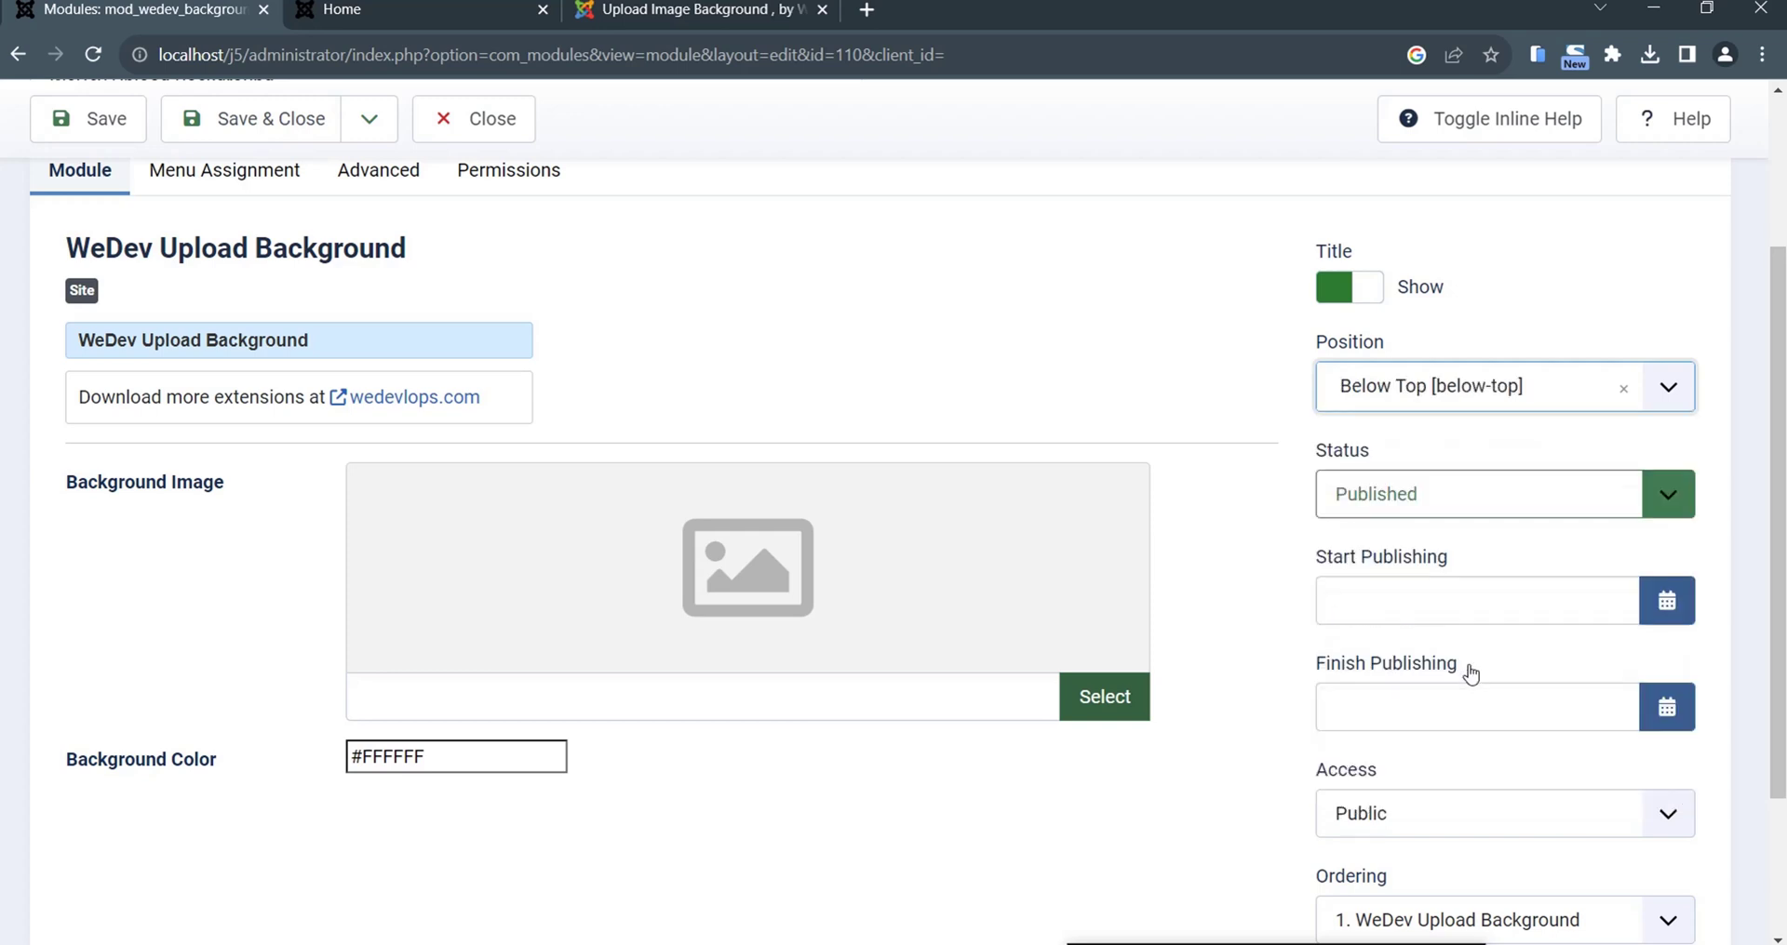
click(1333, 296)
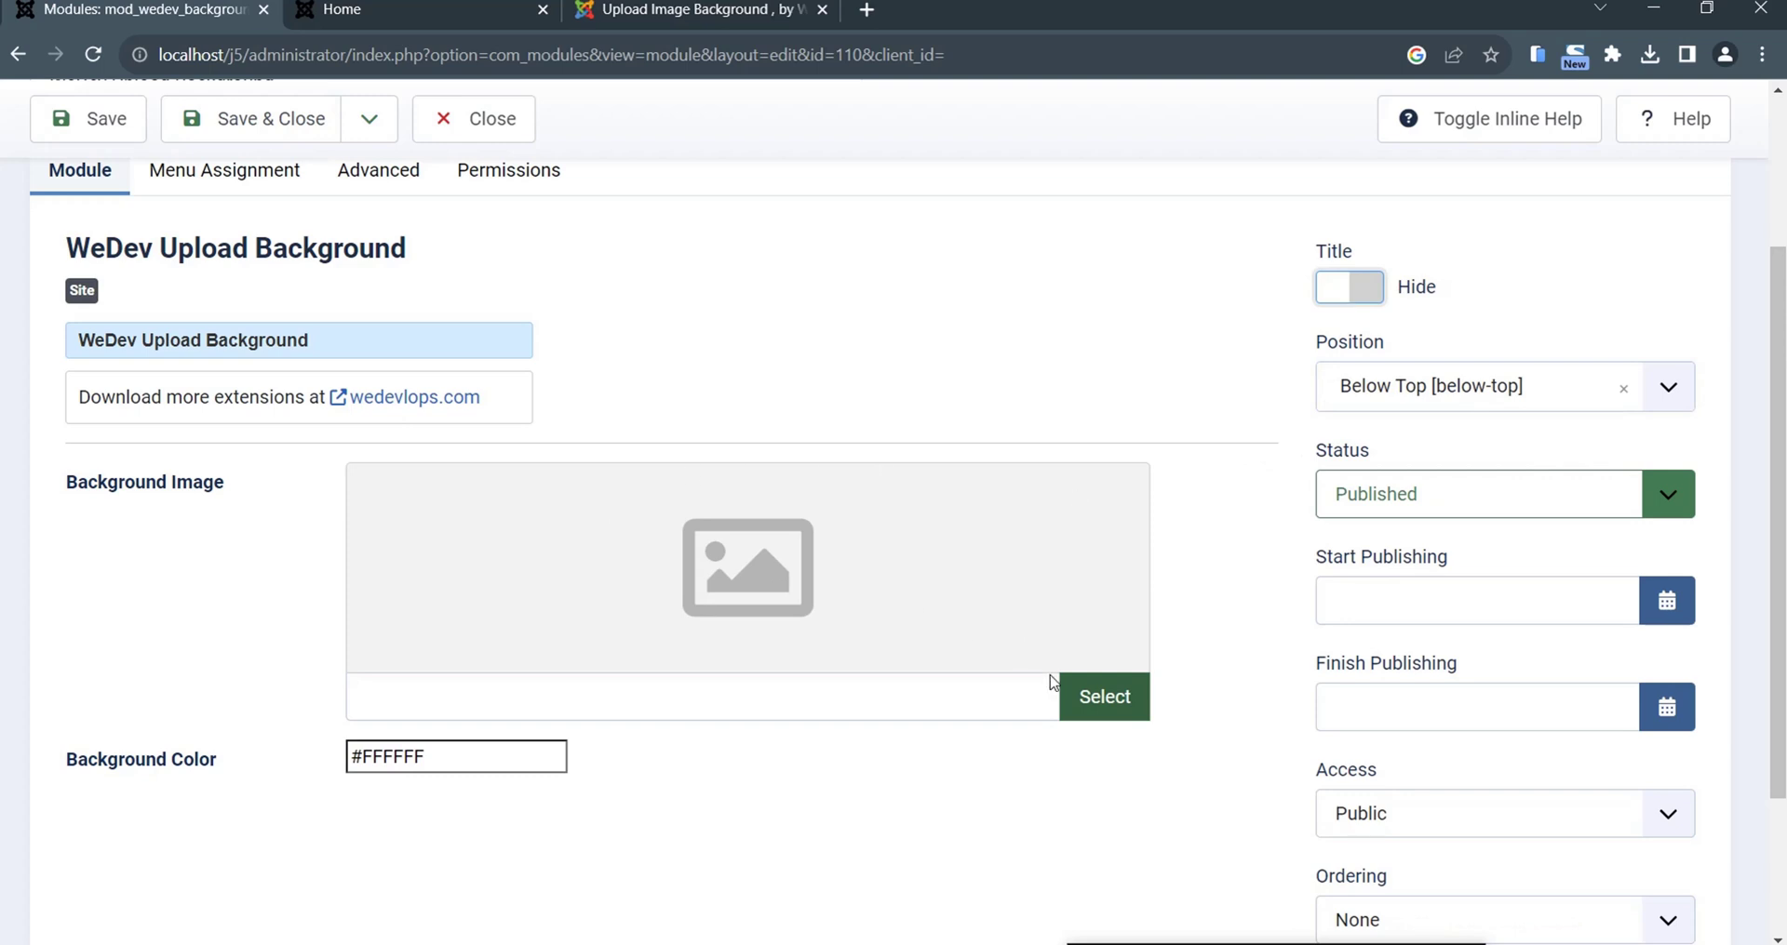
- Upload polynesia-3021072_1920.jpg from Downloads and select it as the module's Background Image
click(1103, 698)
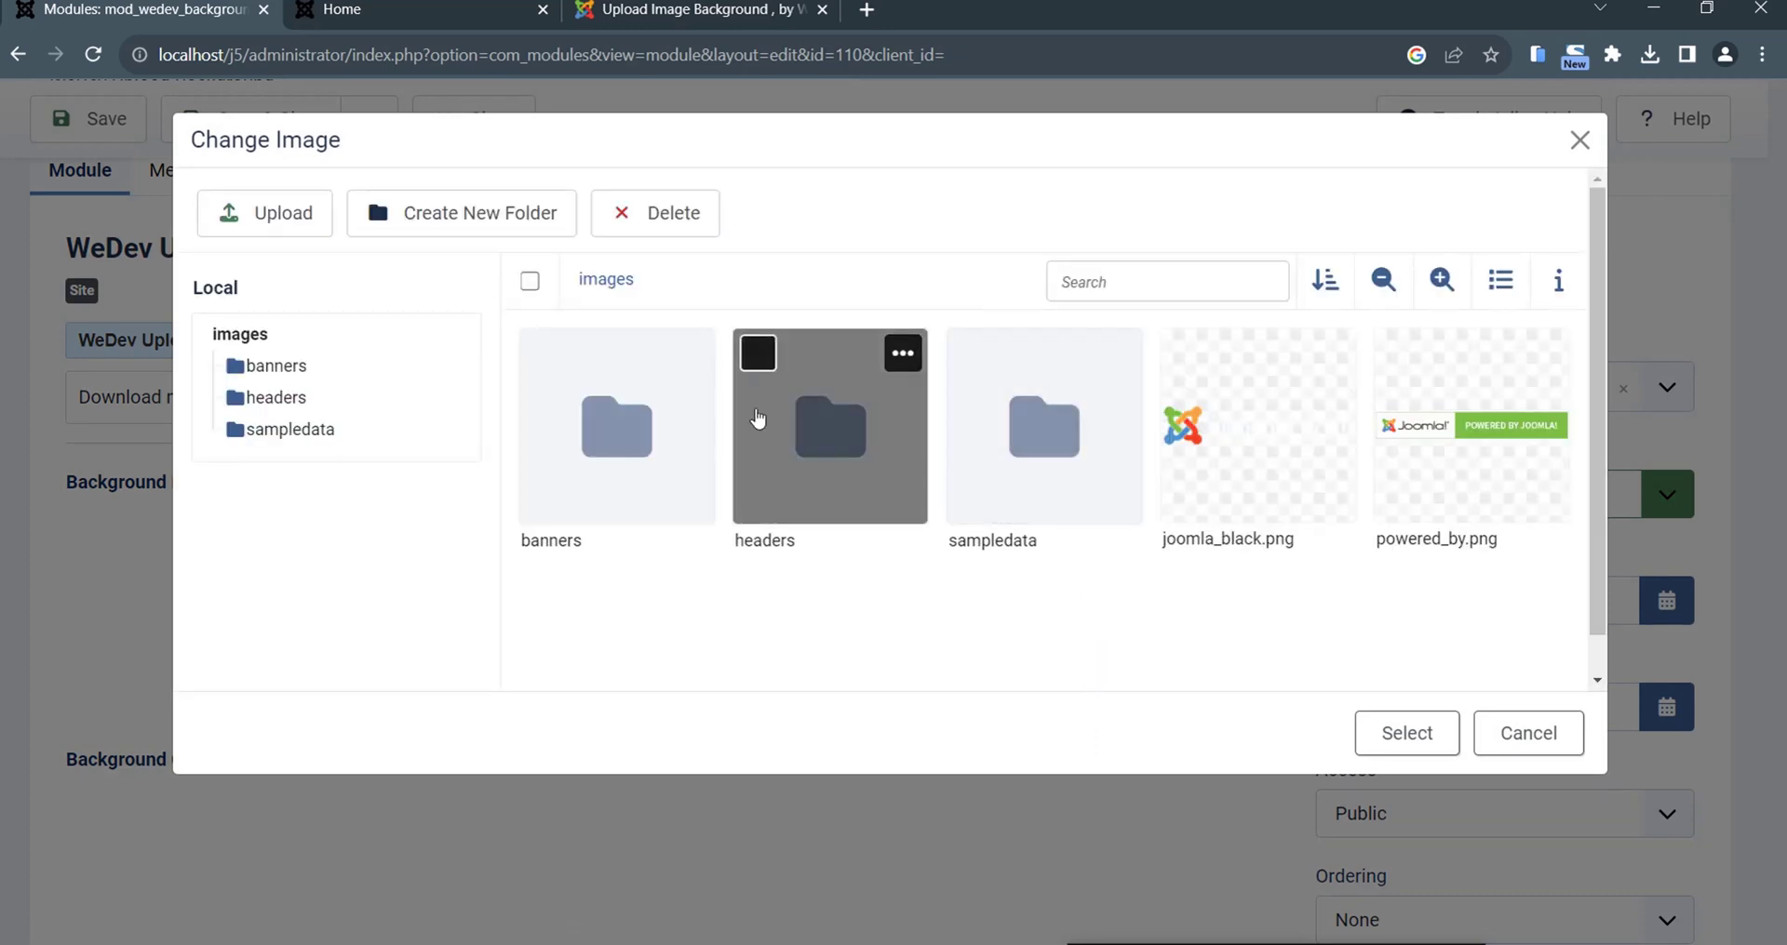
click(281, 213)
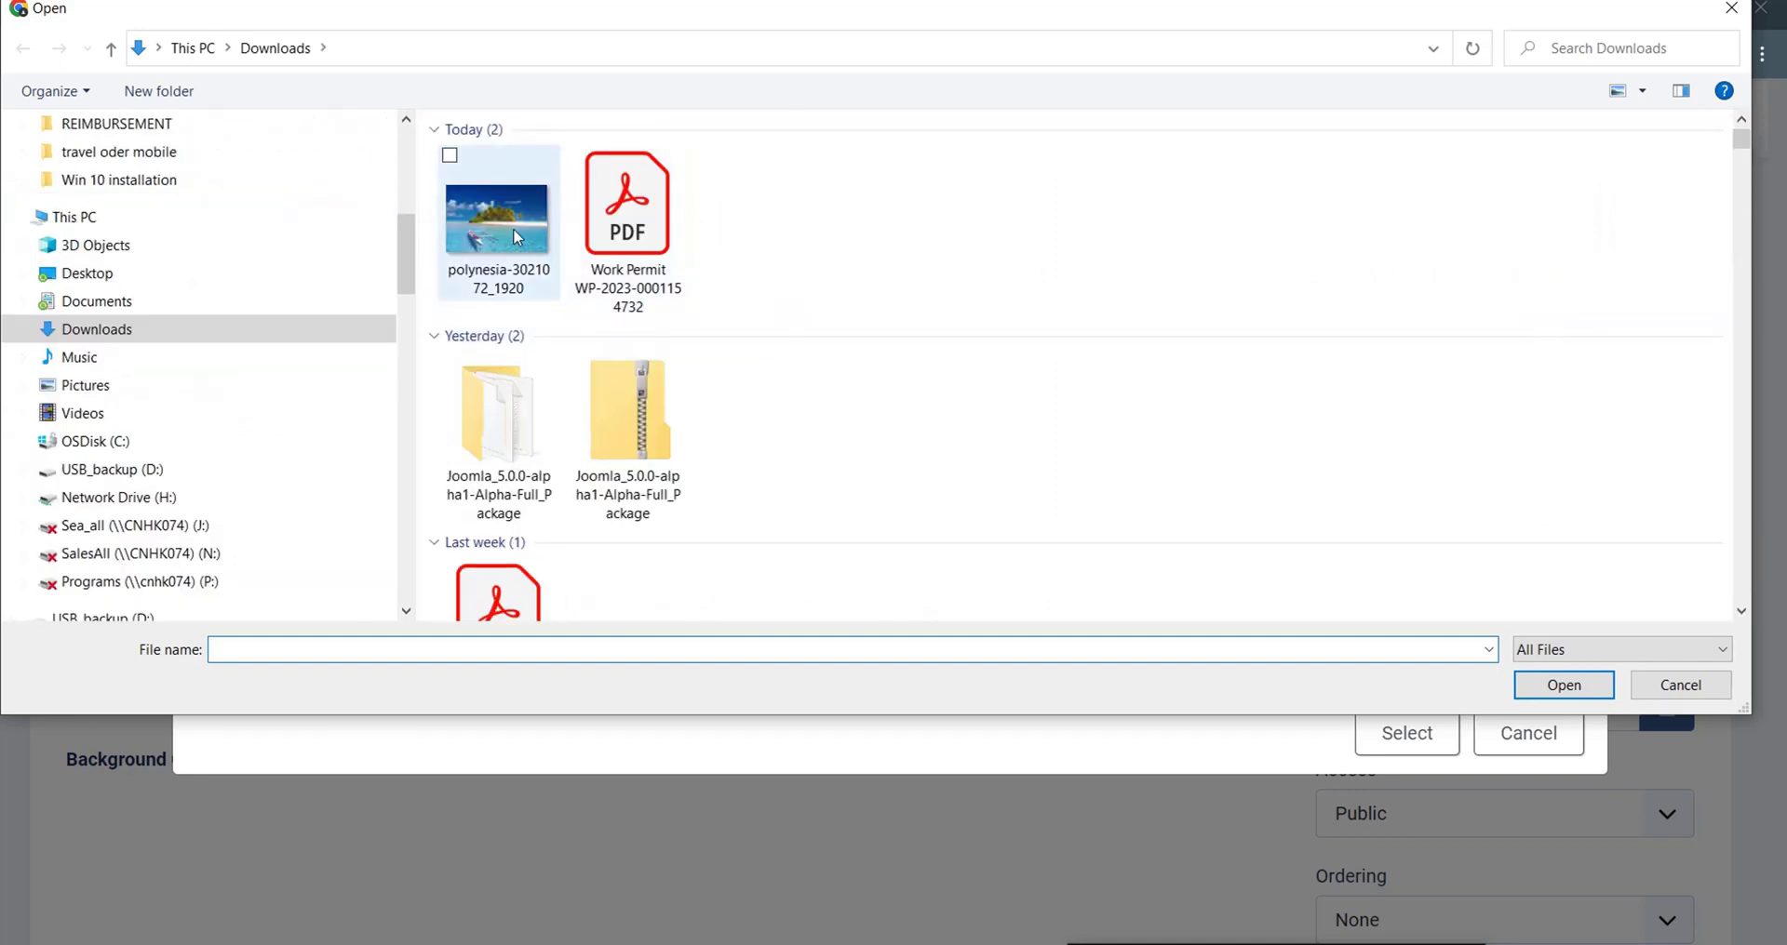
click(512, 228)
click(1551, 684)
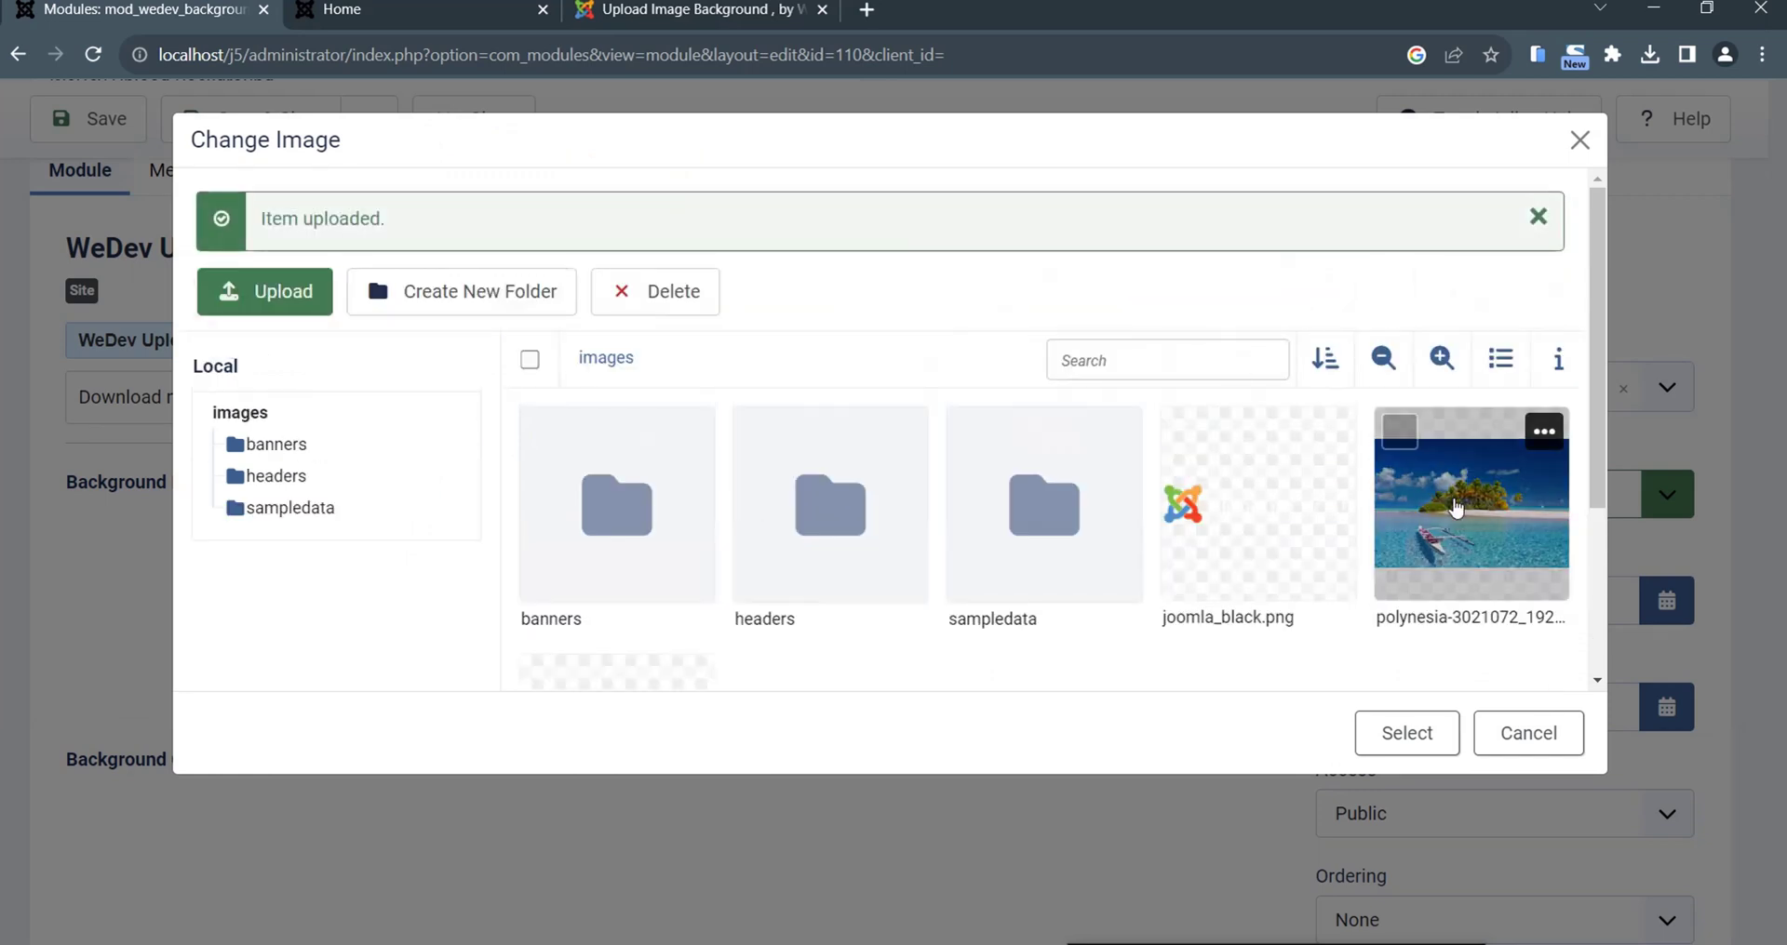
click(1400, 430)
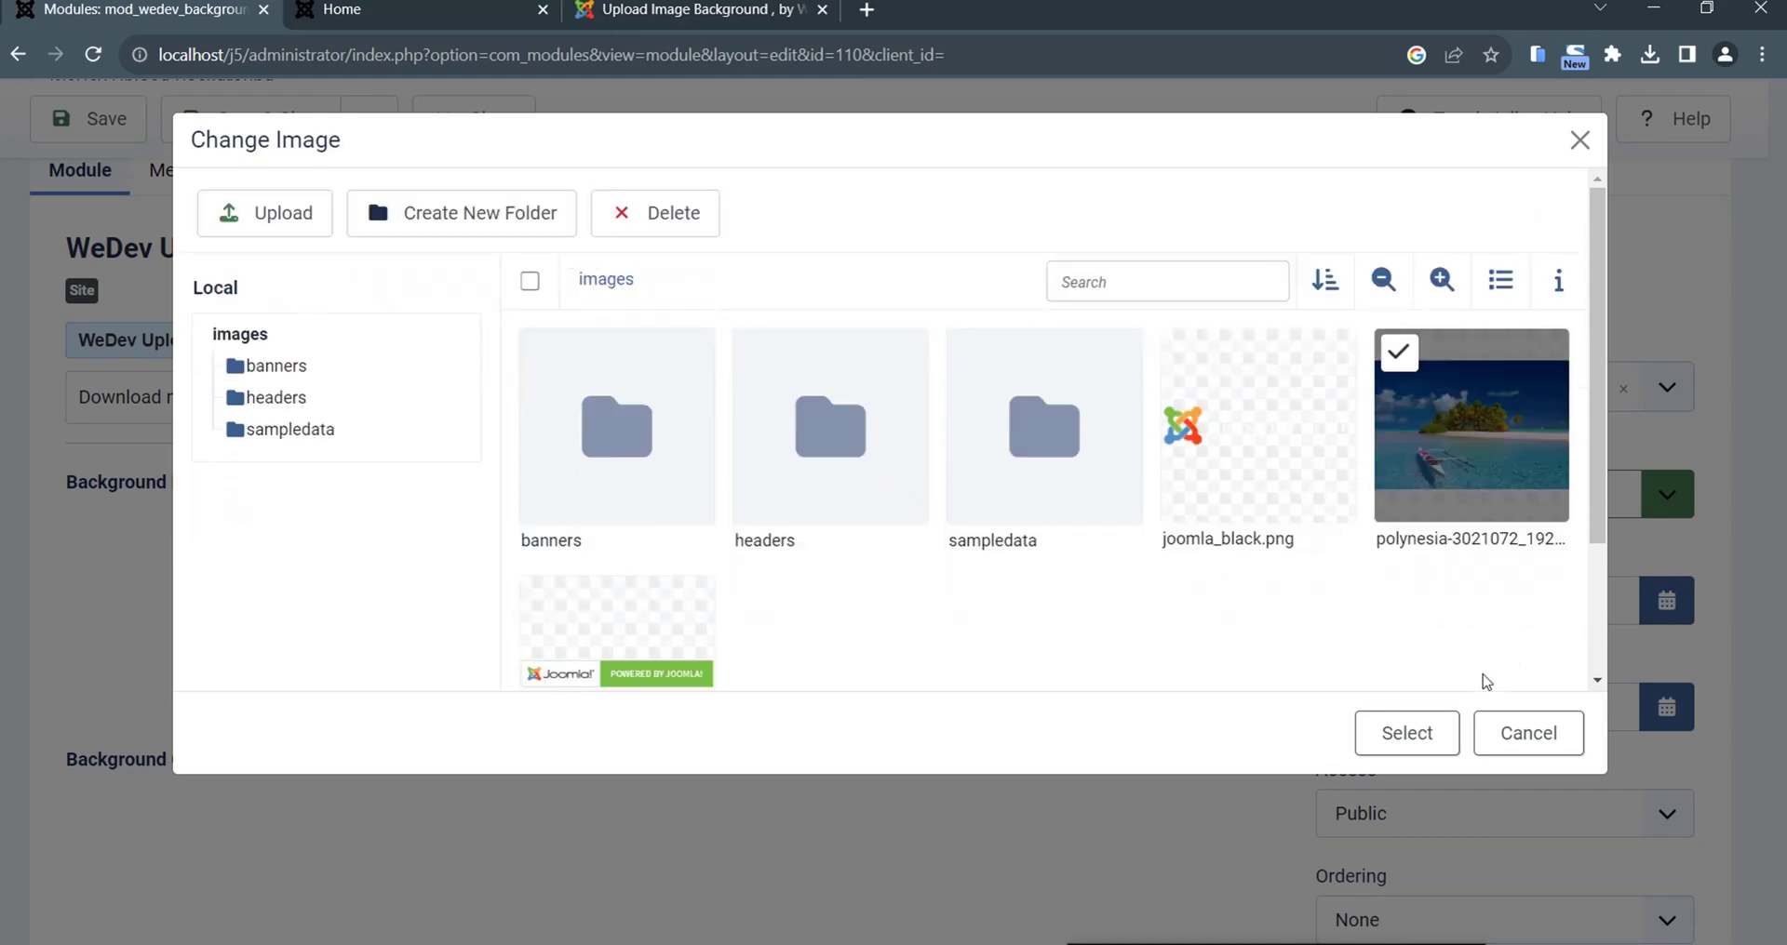
click(1406, 733)
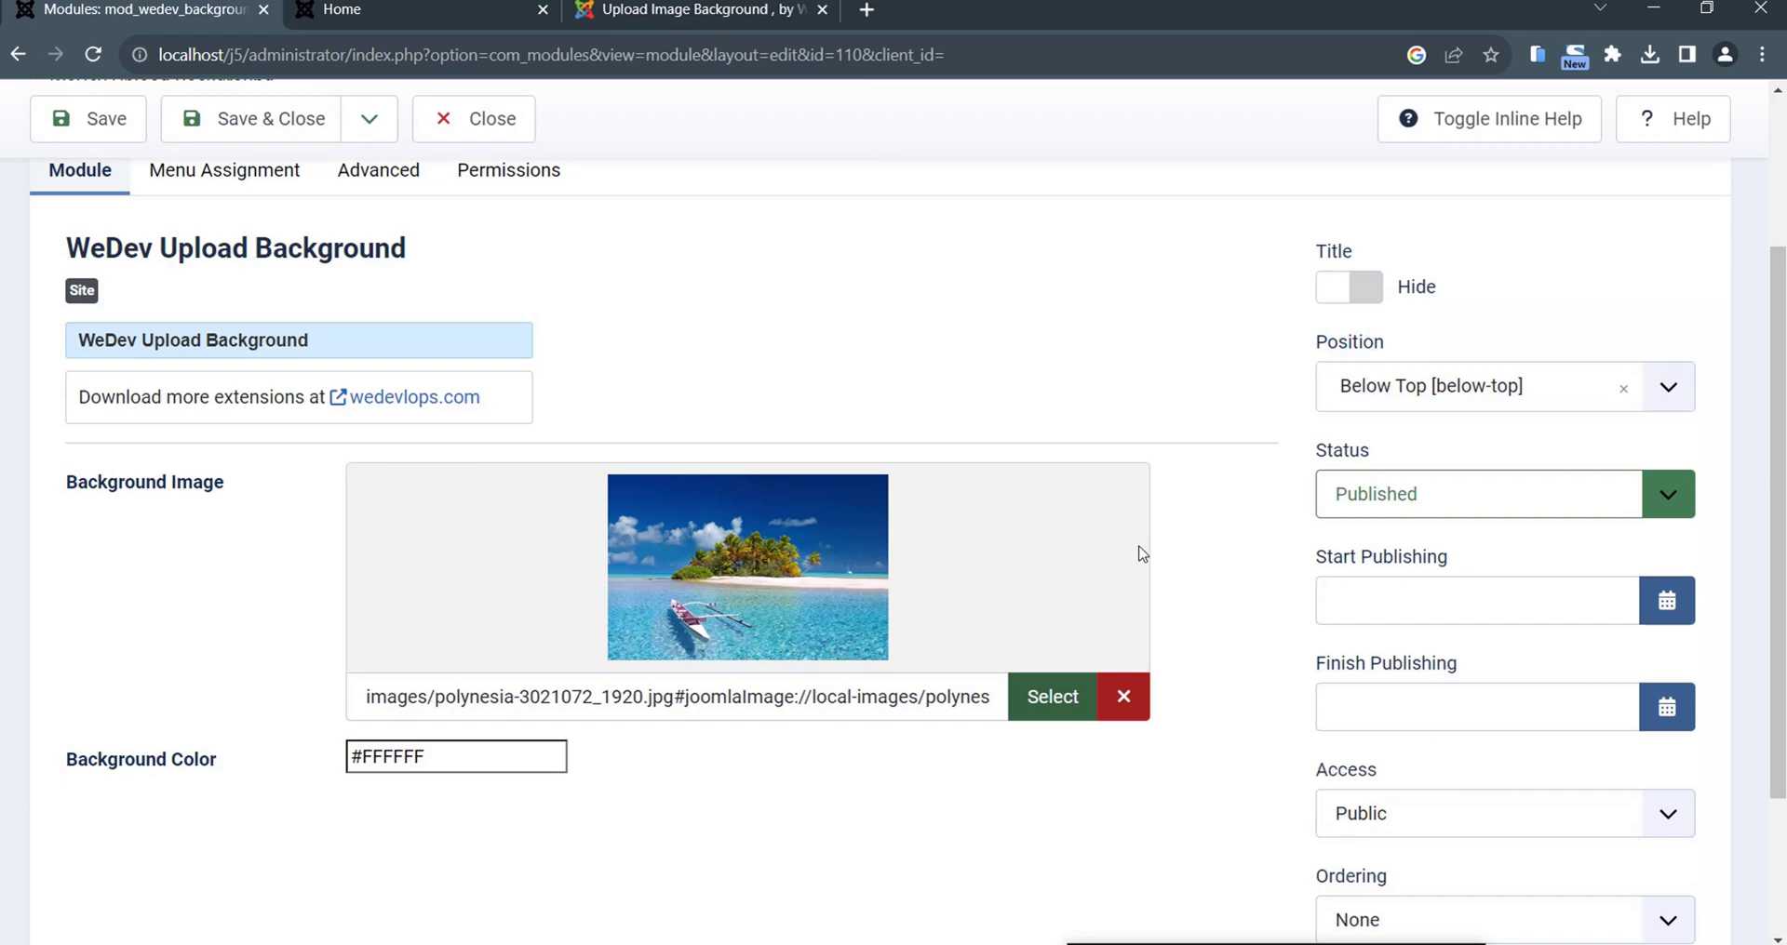
- Set Menu Assignment to On all pages, save the module, and switch to the Home tab
scroll(1142, 551, down, 2)
scroll(1142, 554, up, 4)
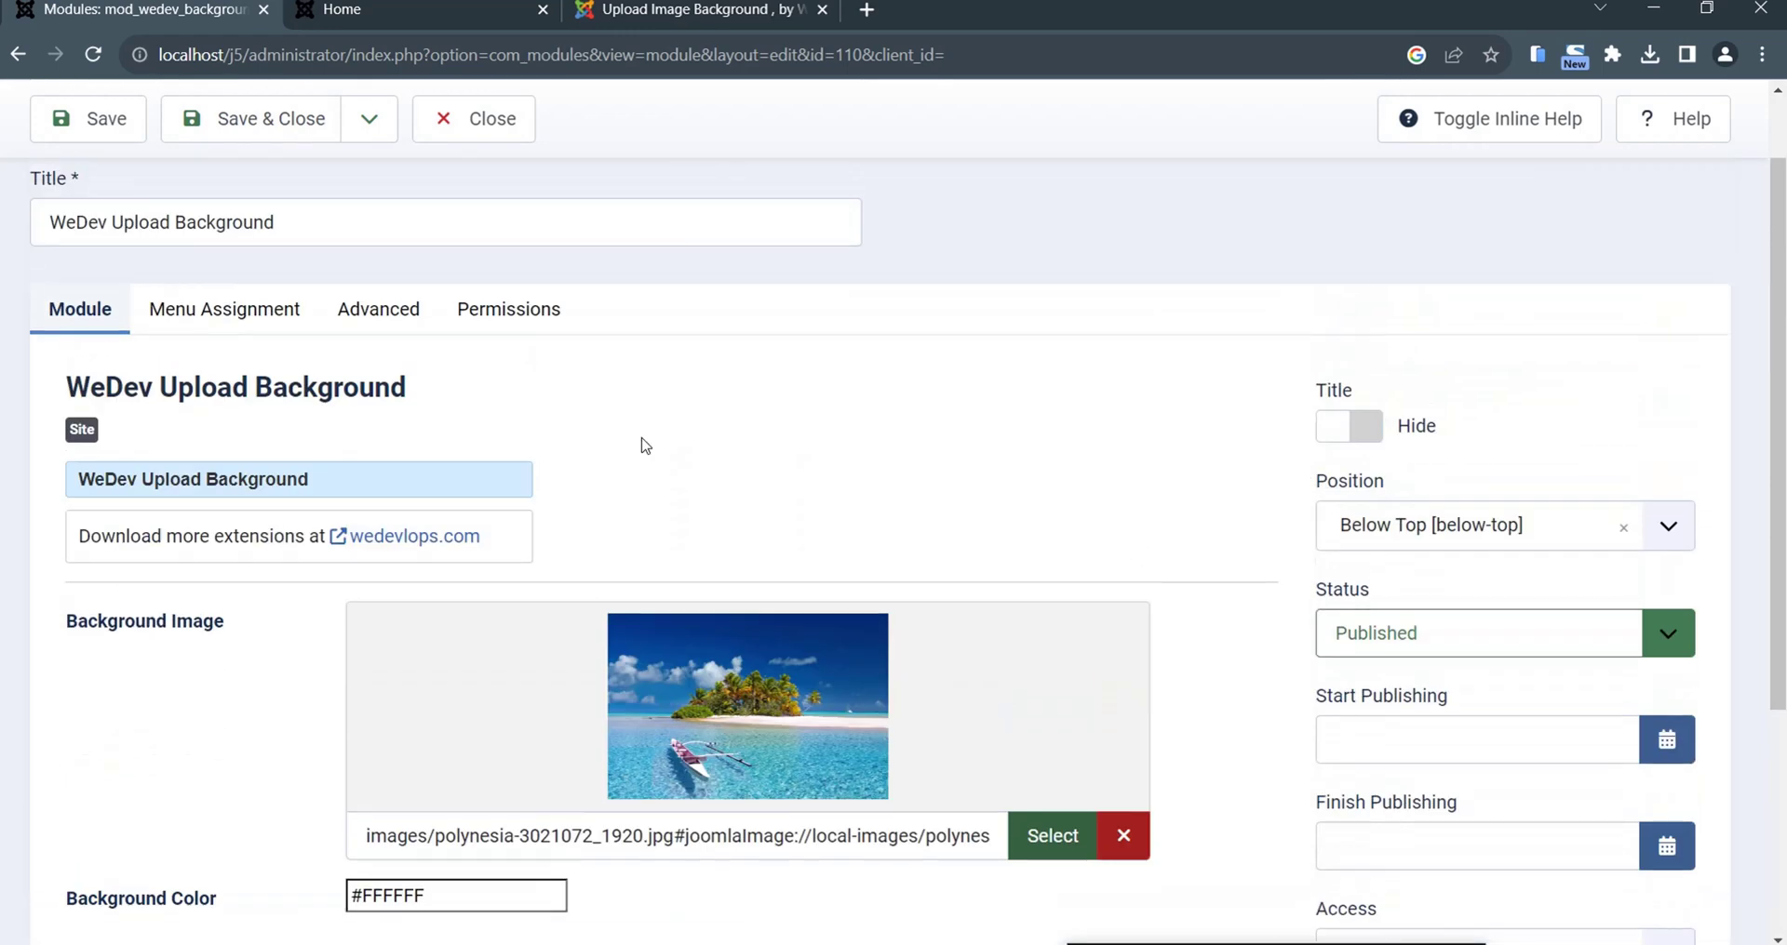
click(233, 312)
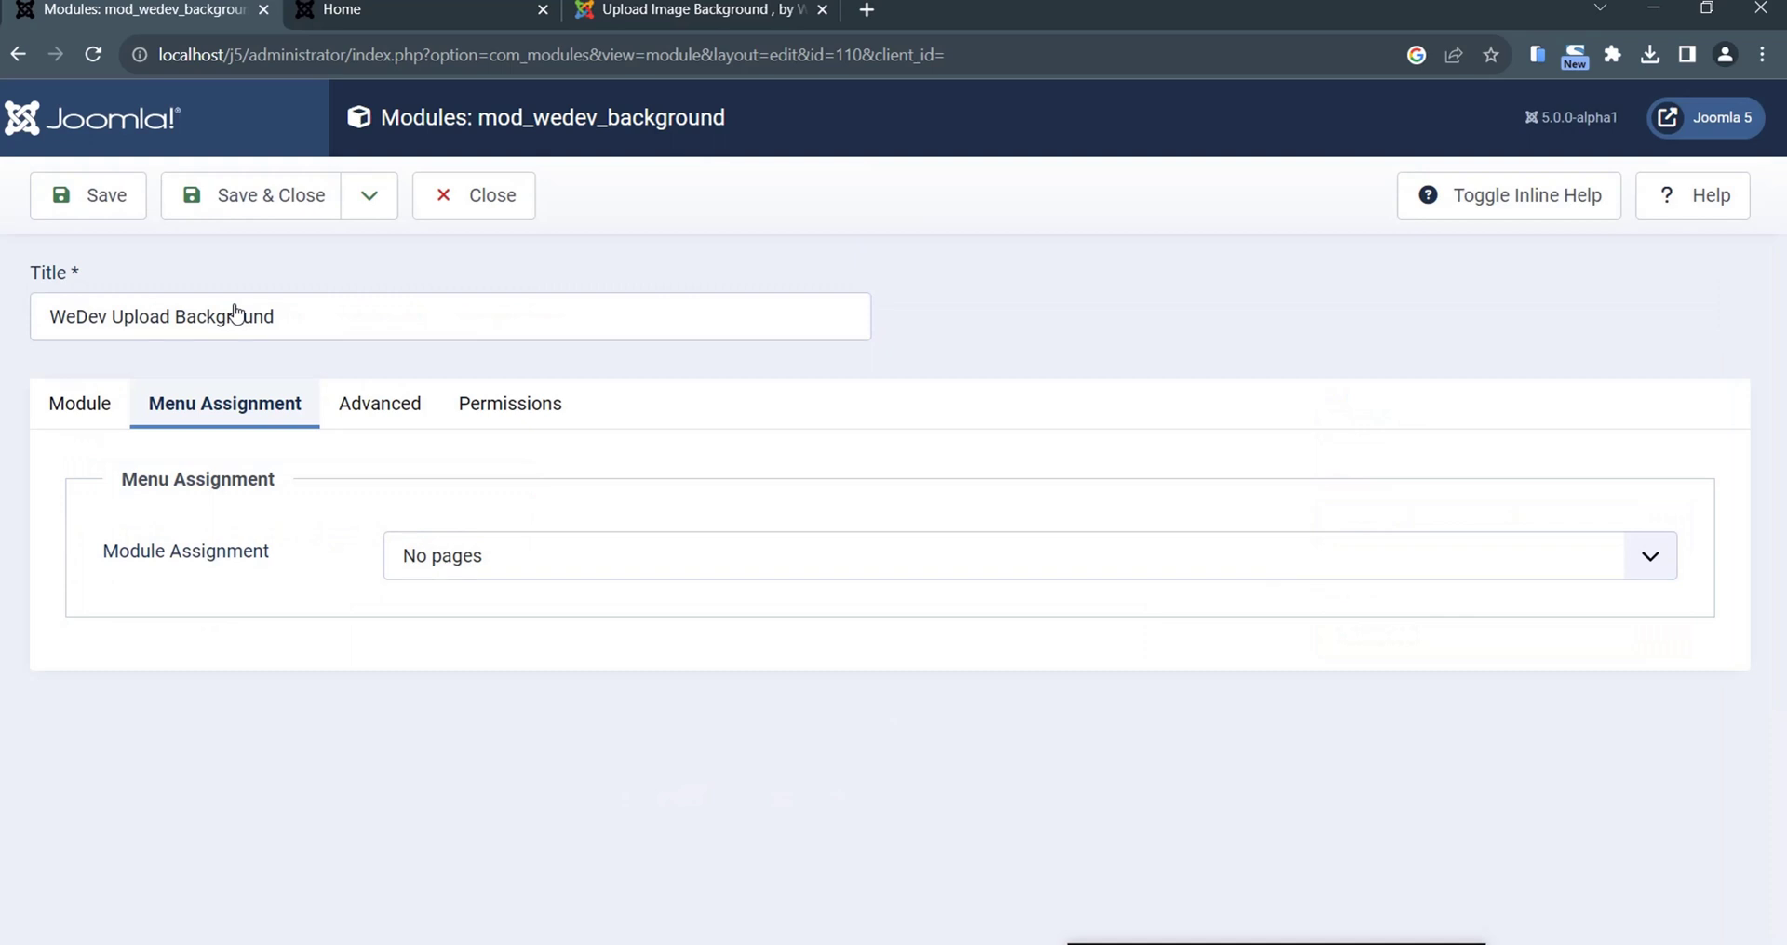
click(440, 558)
click(463, 597)
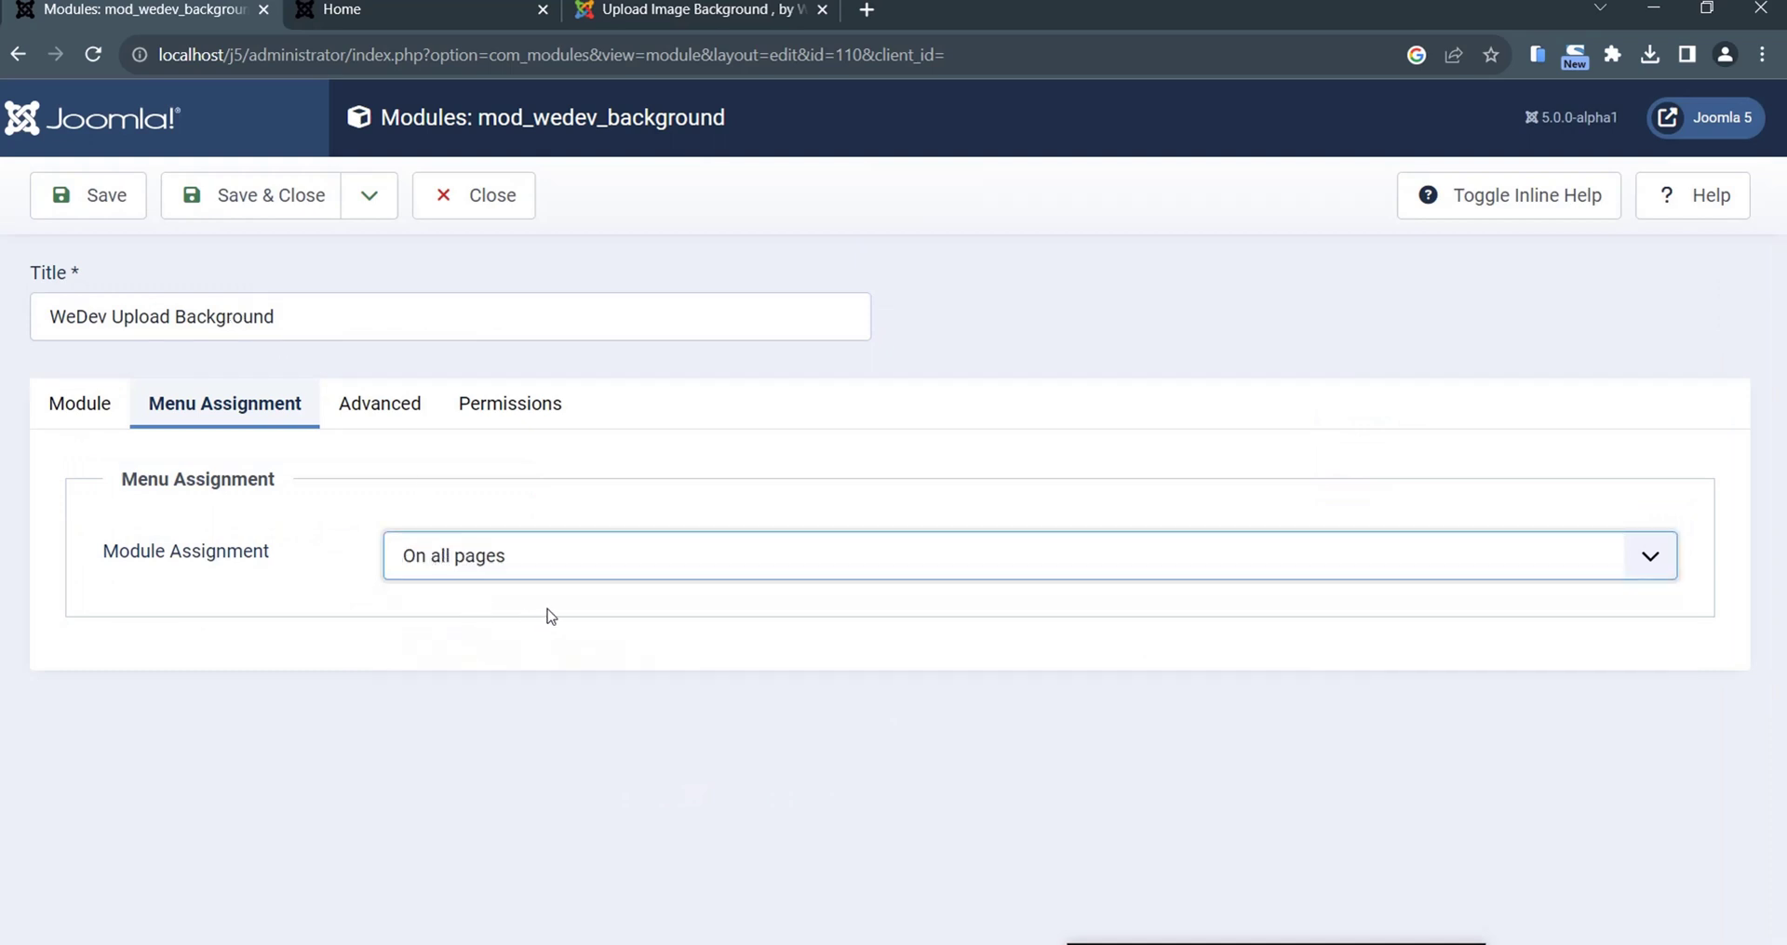
click(107, 203)
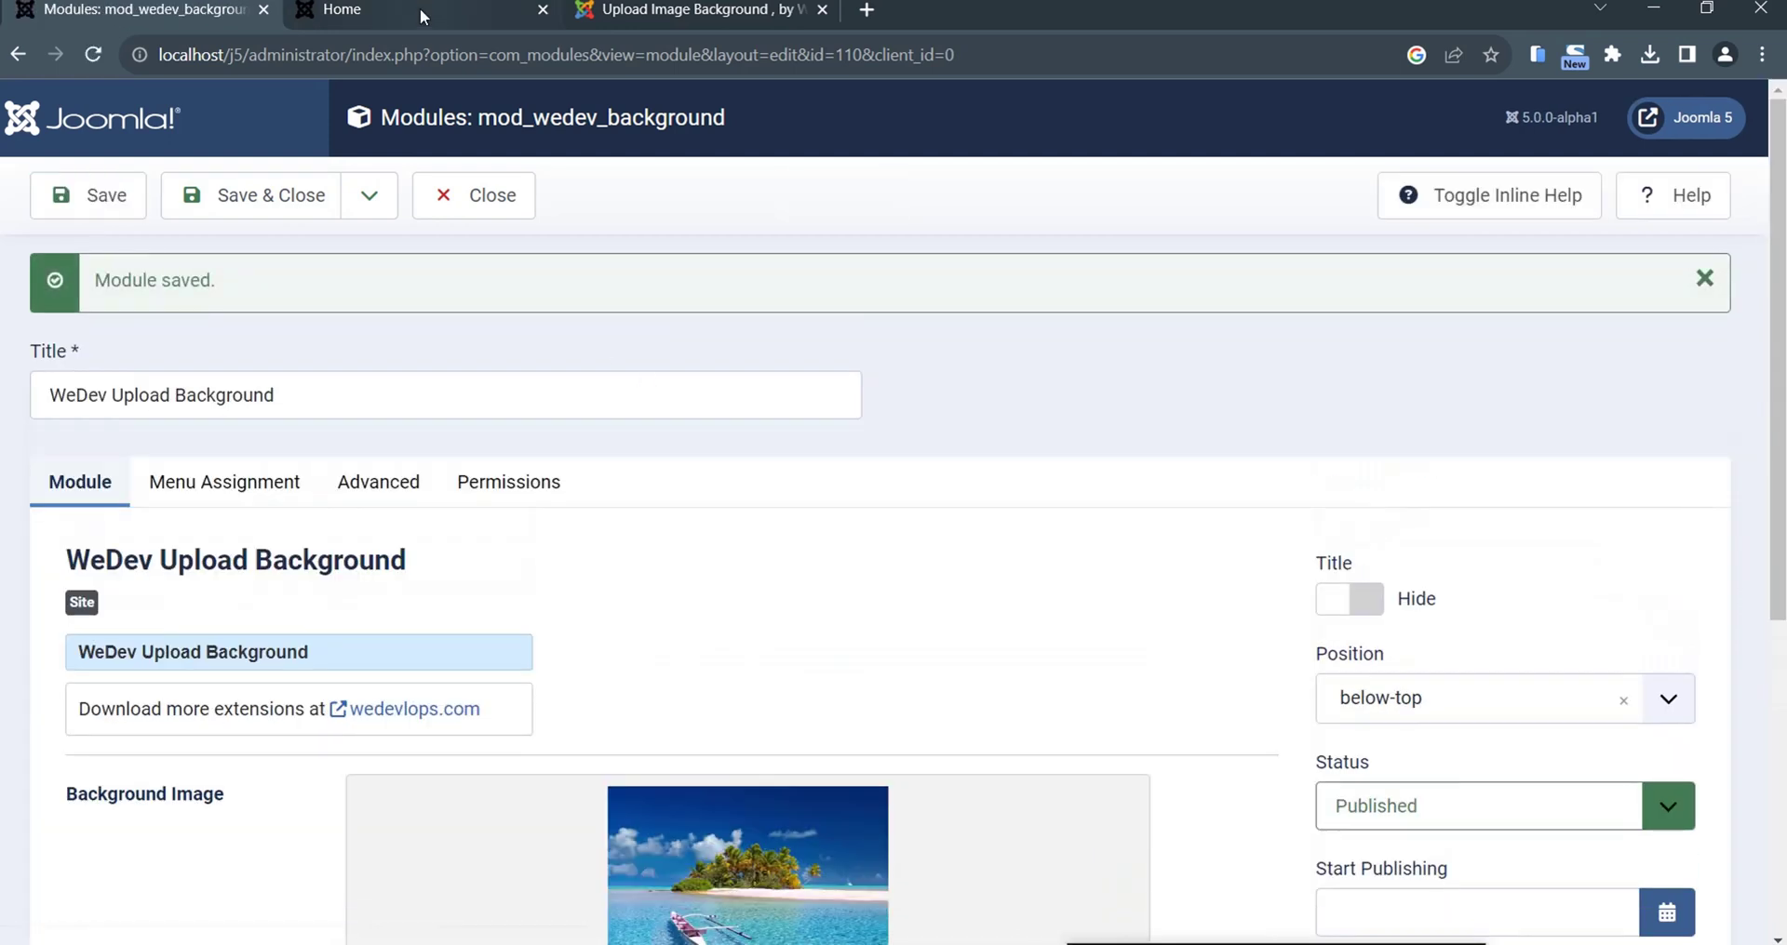
click(421, 8)
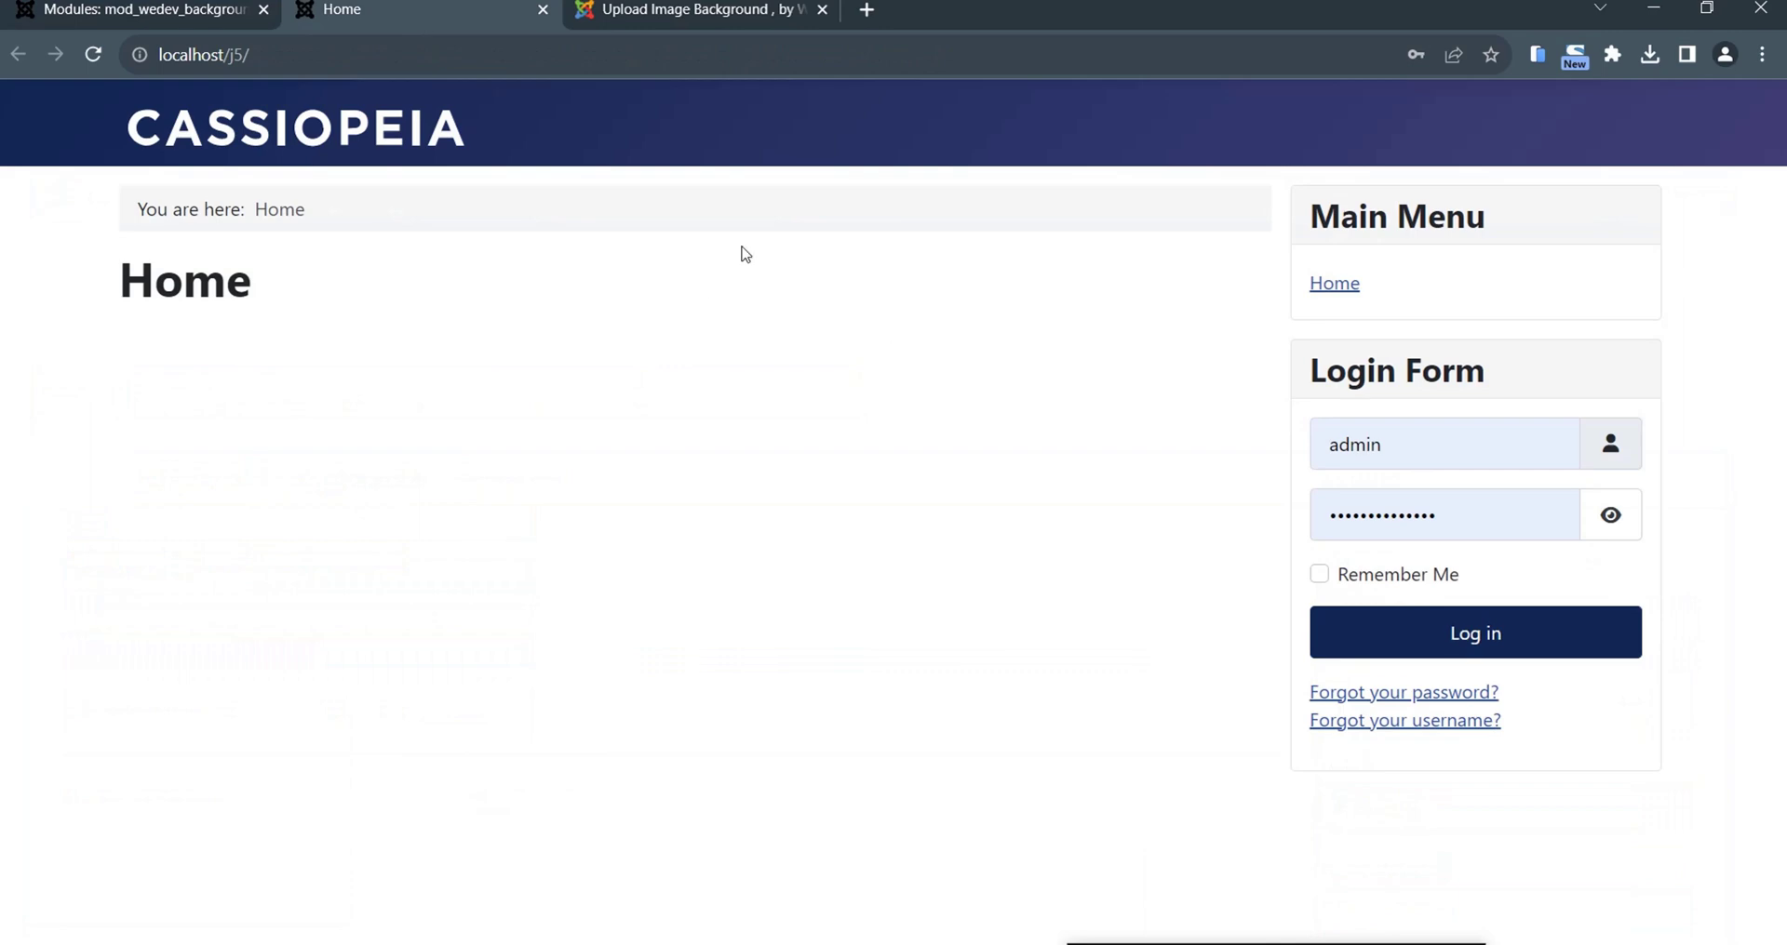
- Reload the Home page to confirm the polynesia beach background, then flip back to the module editor
click(94, 56)
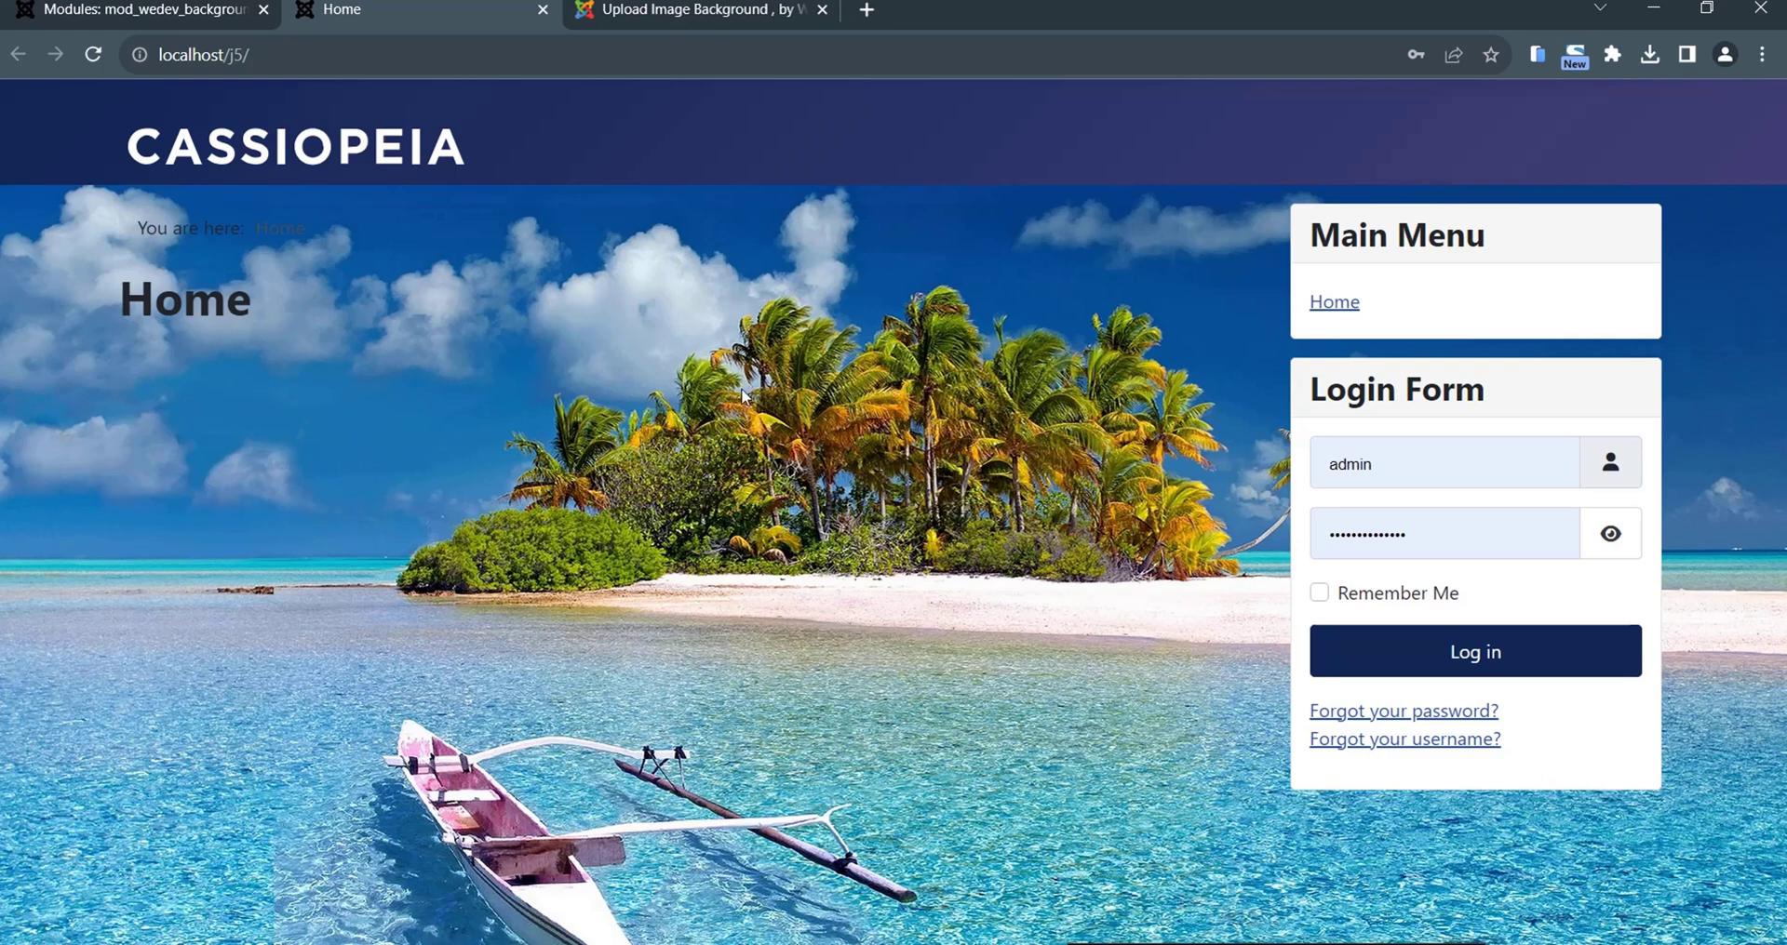
click(196, 17)
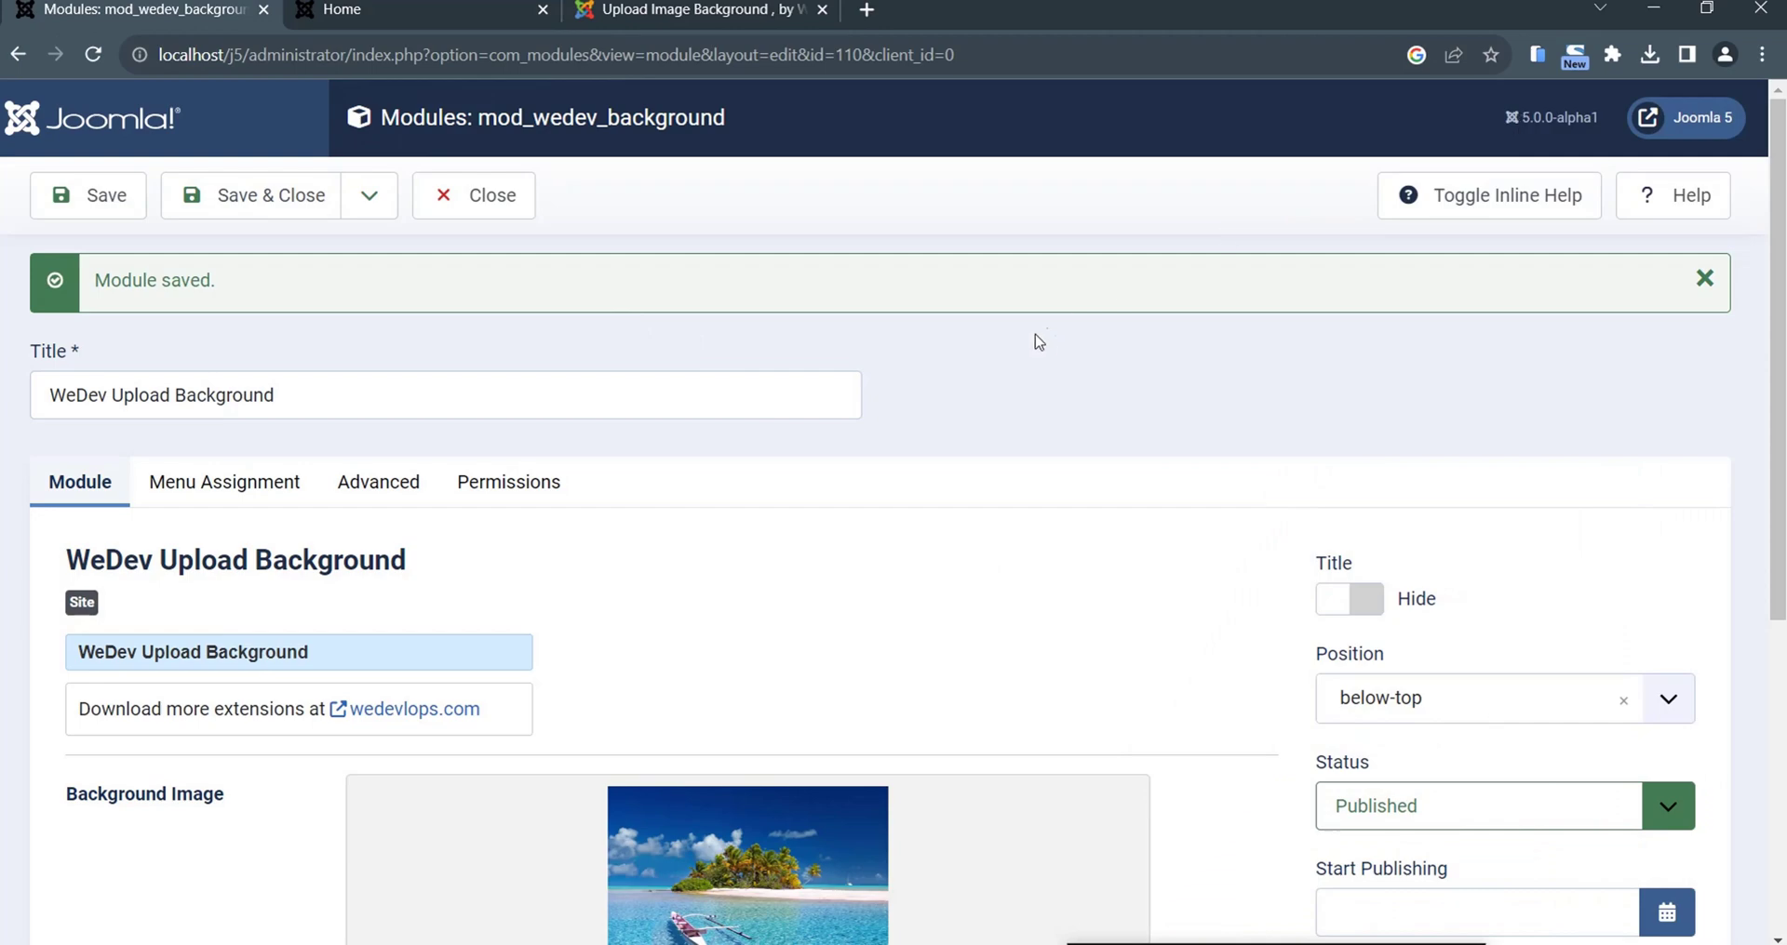
key(ctrl+Tab)
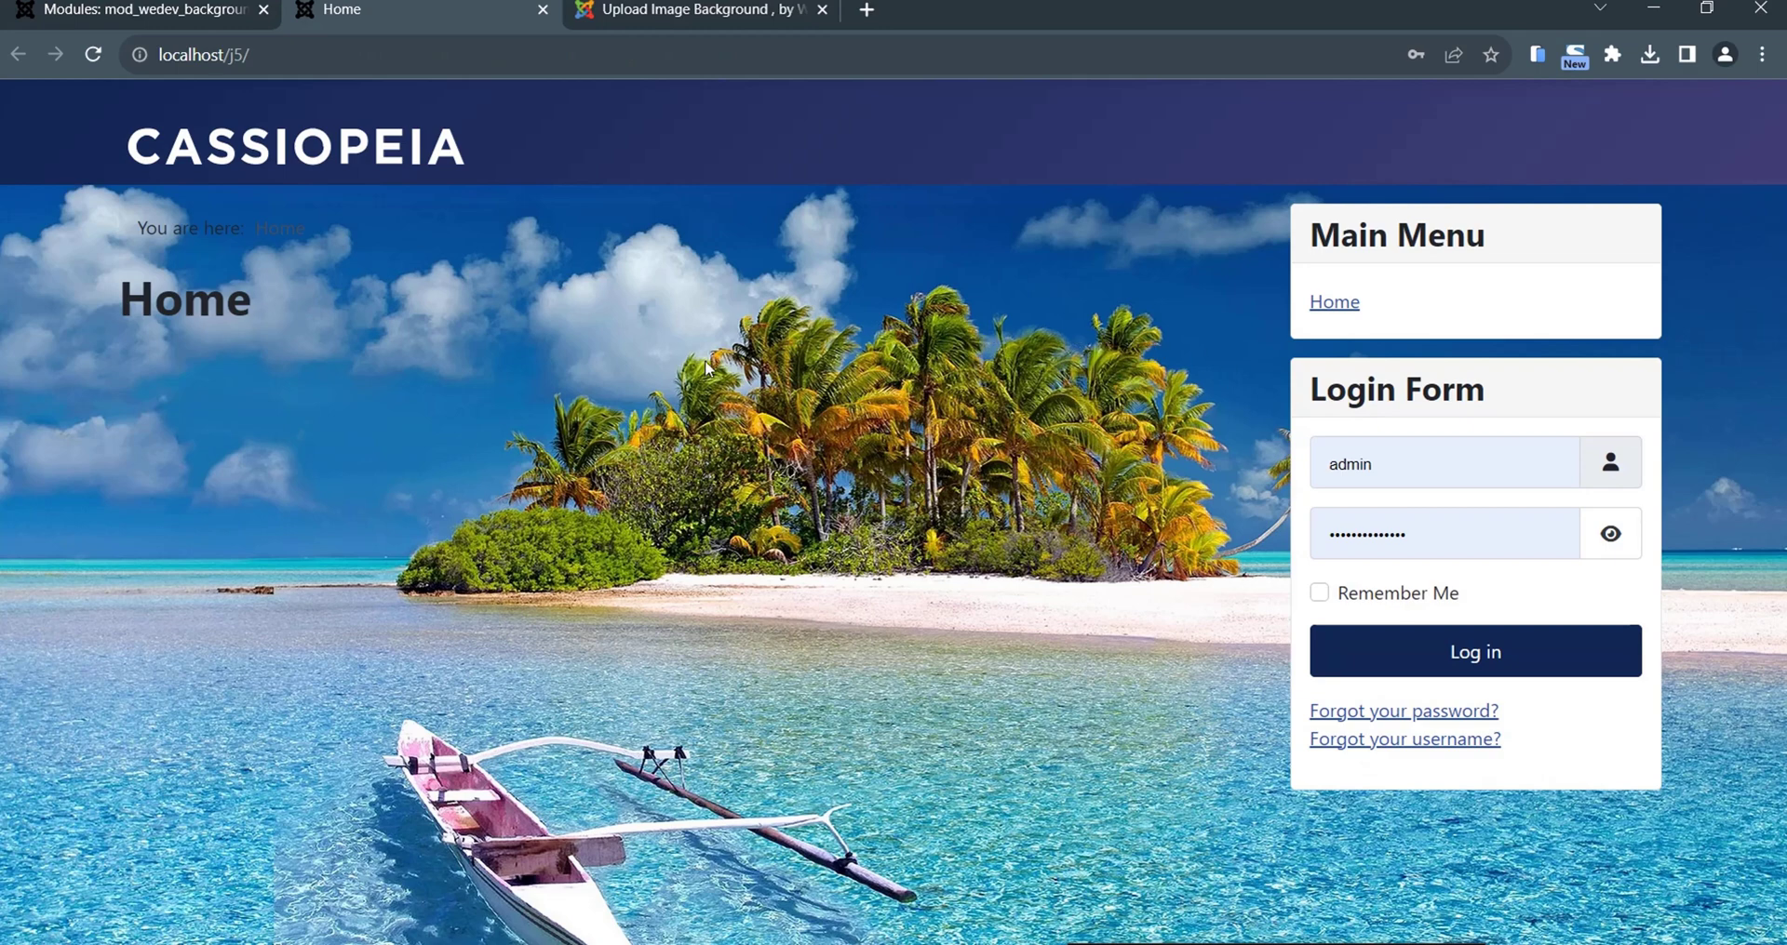
- Clear the beach image, set Background Color to light blue #4AC3FF, and save the module
click(200, 13)
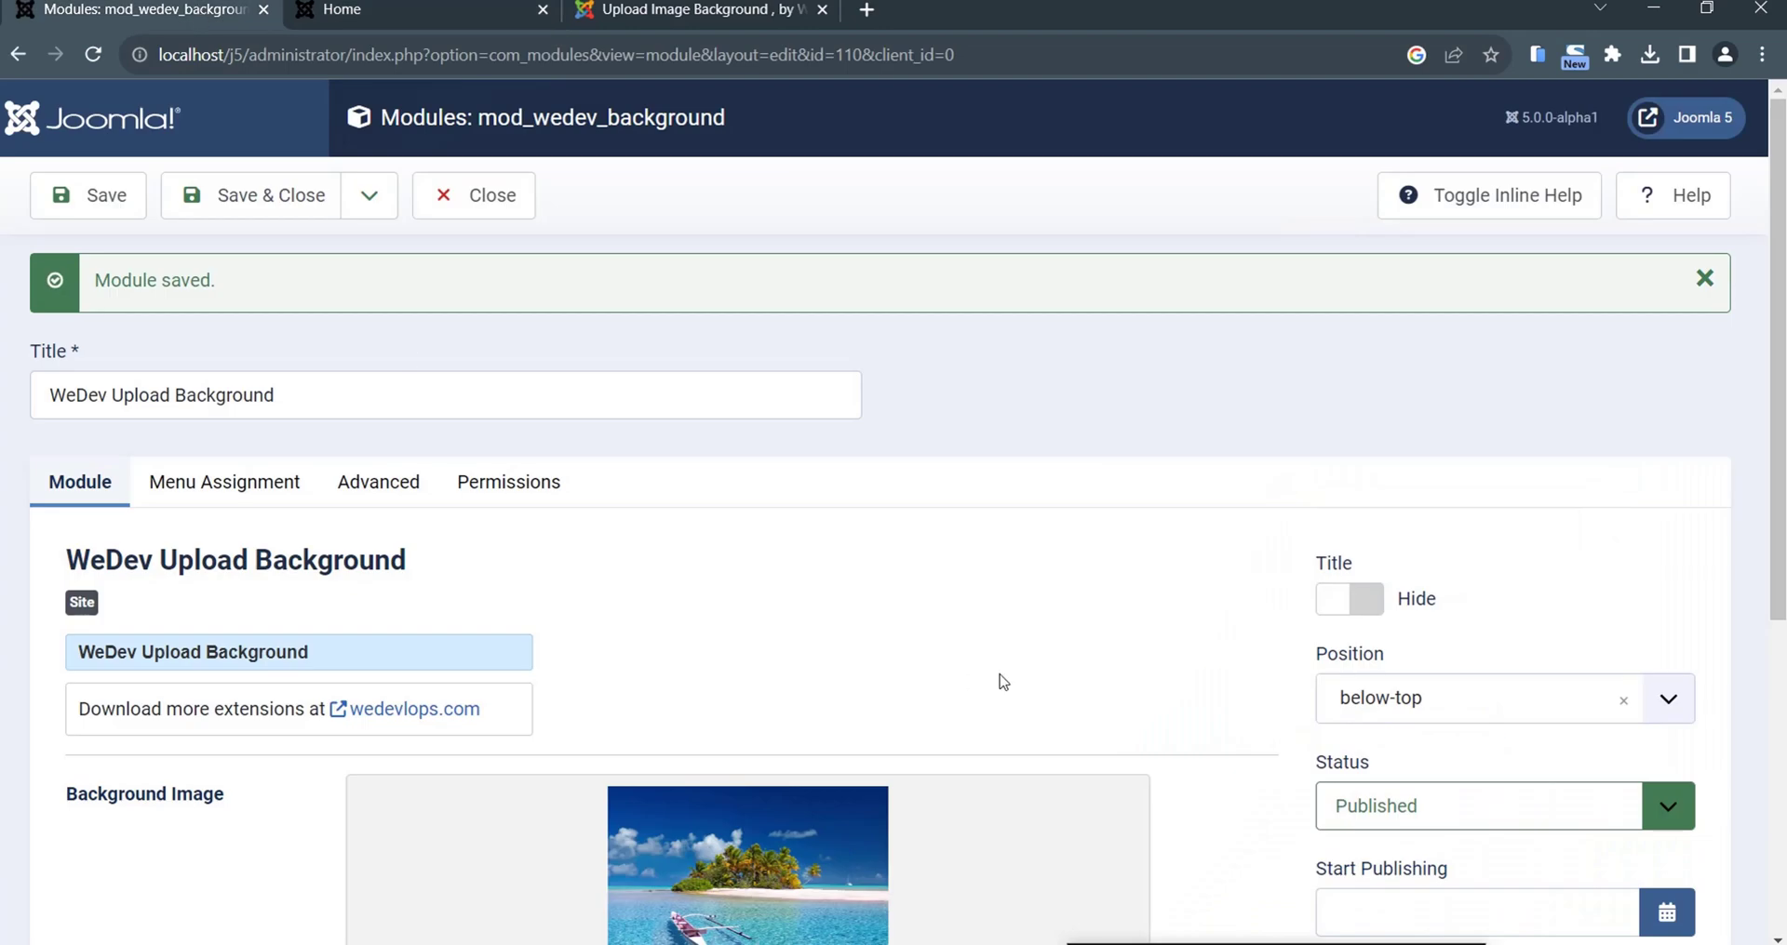
scroll(972, 640, down, 3)
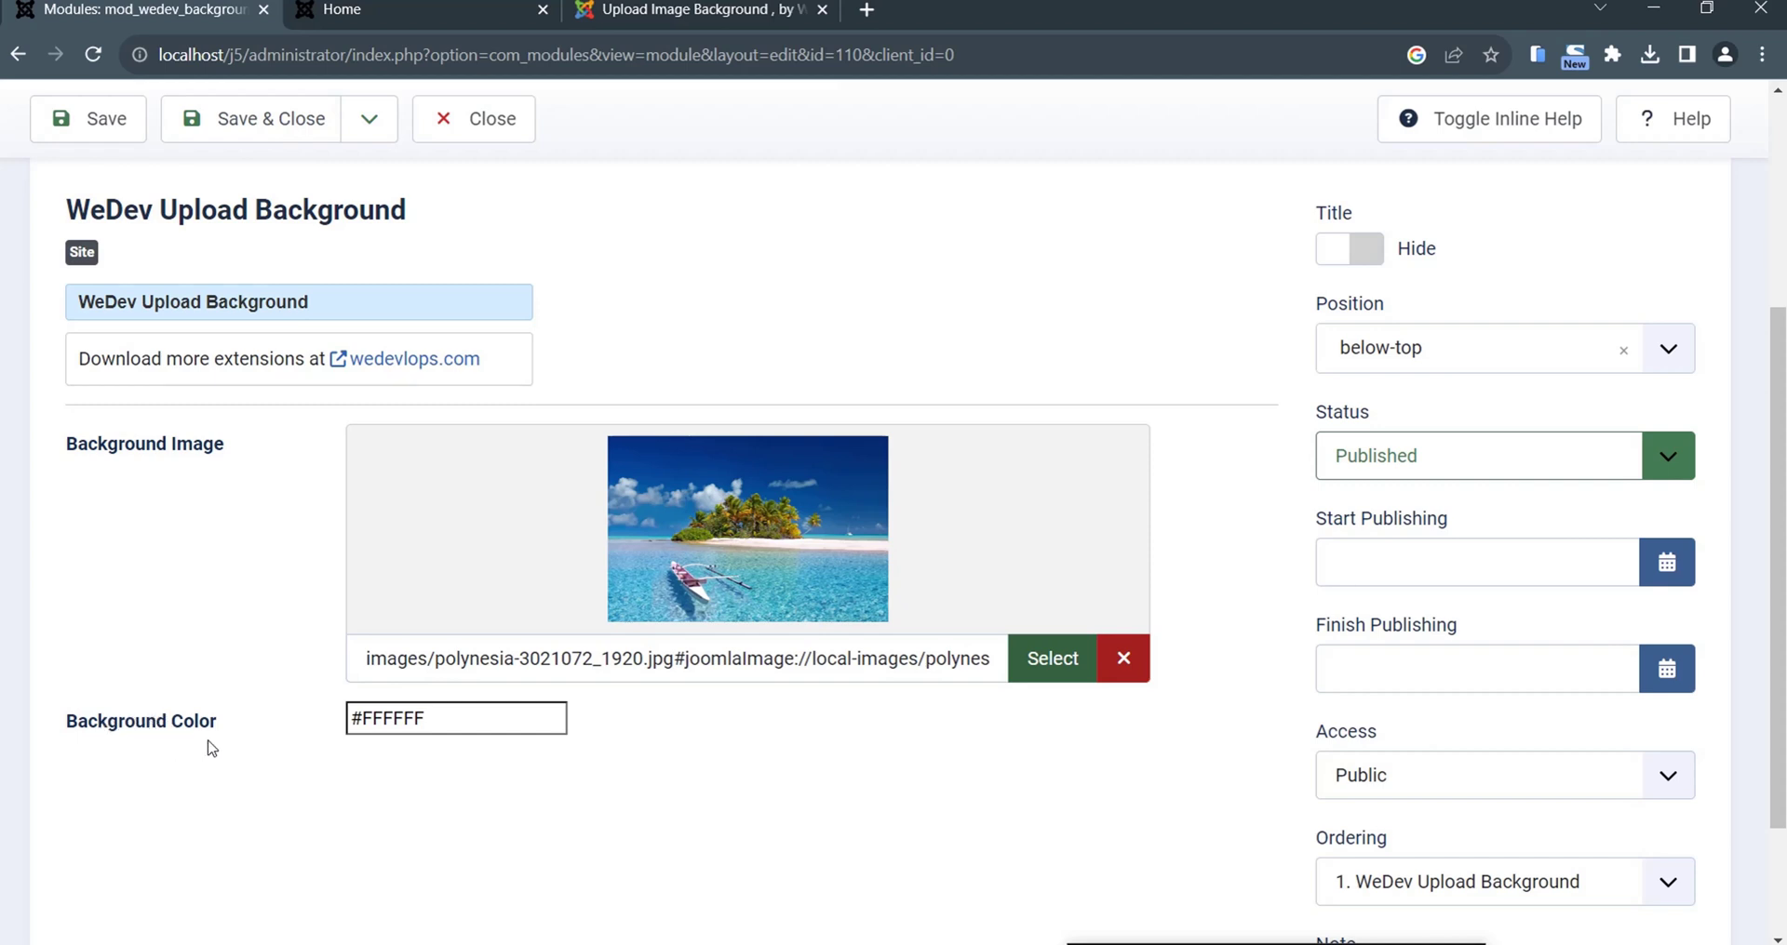
click(1124, 659)
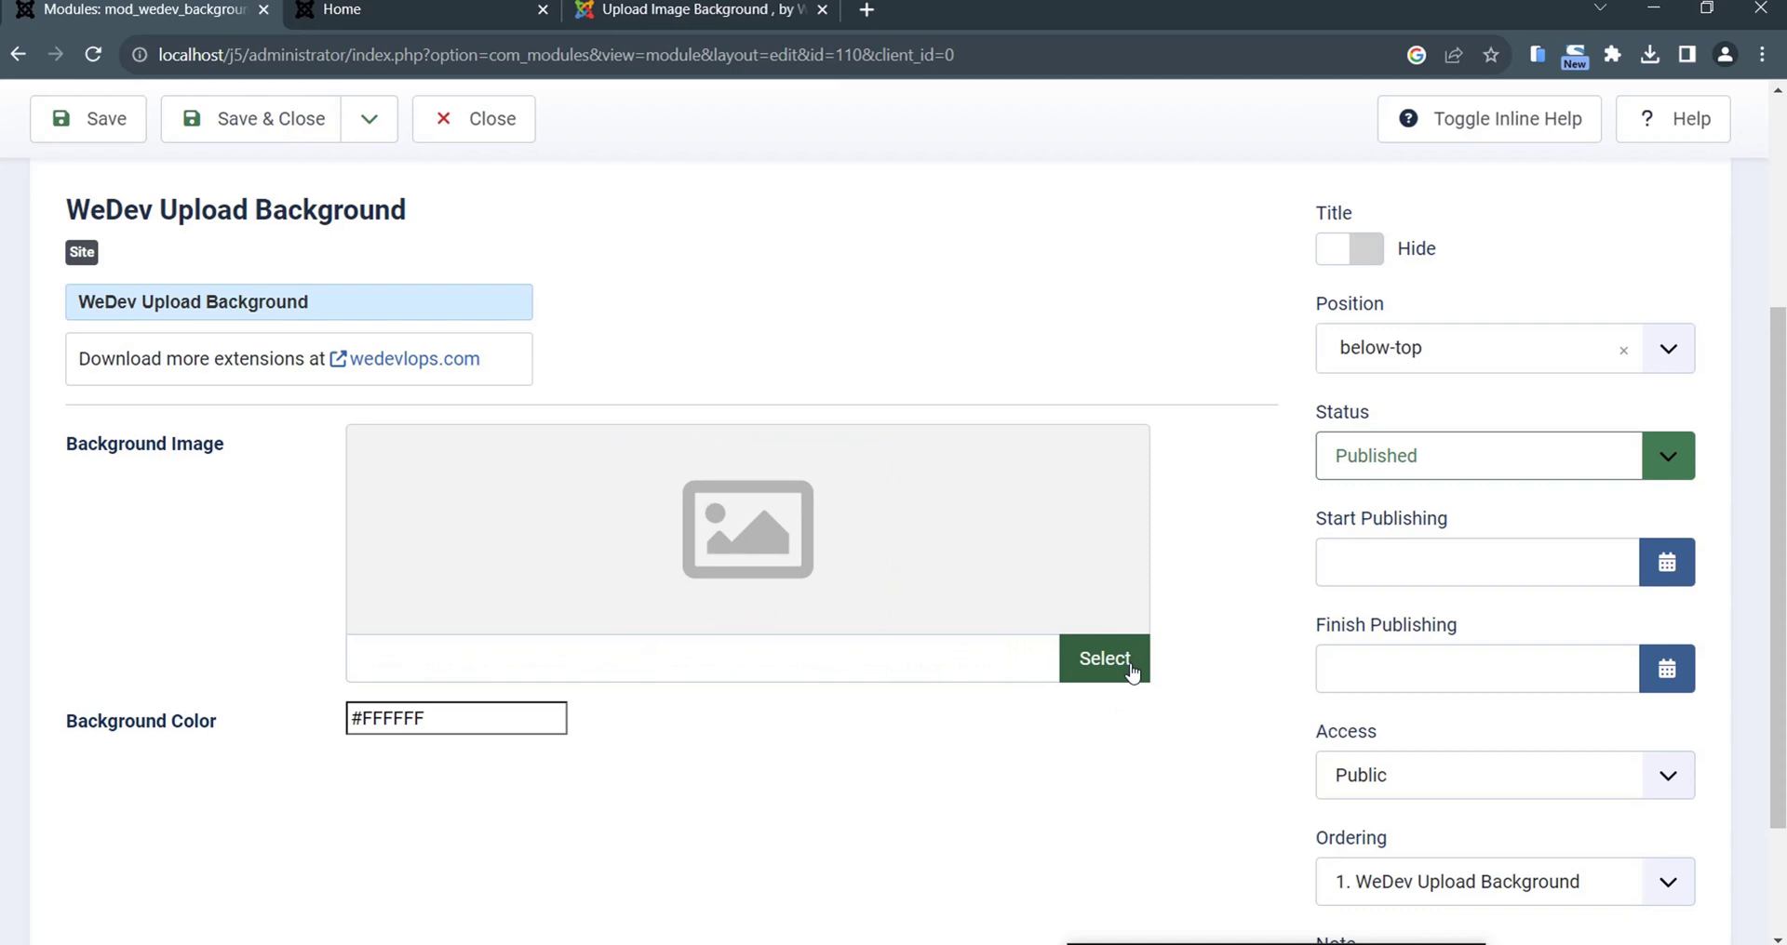
click(444, 721)
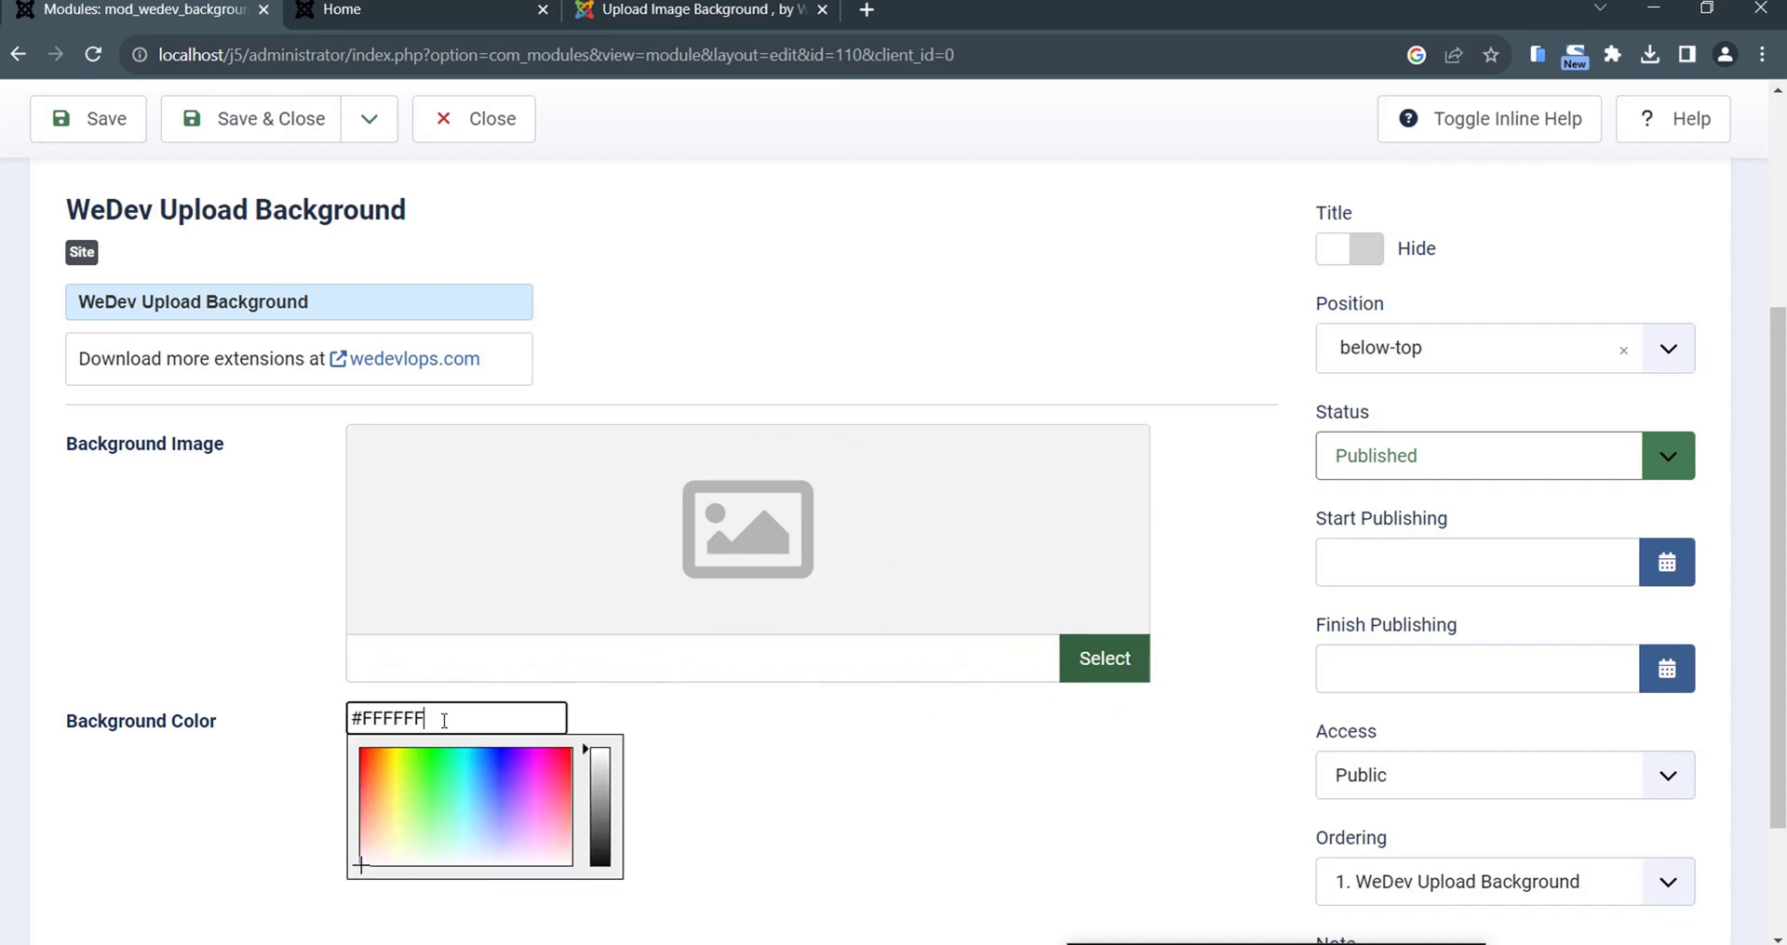
click(476, 783)
click(717, 787)
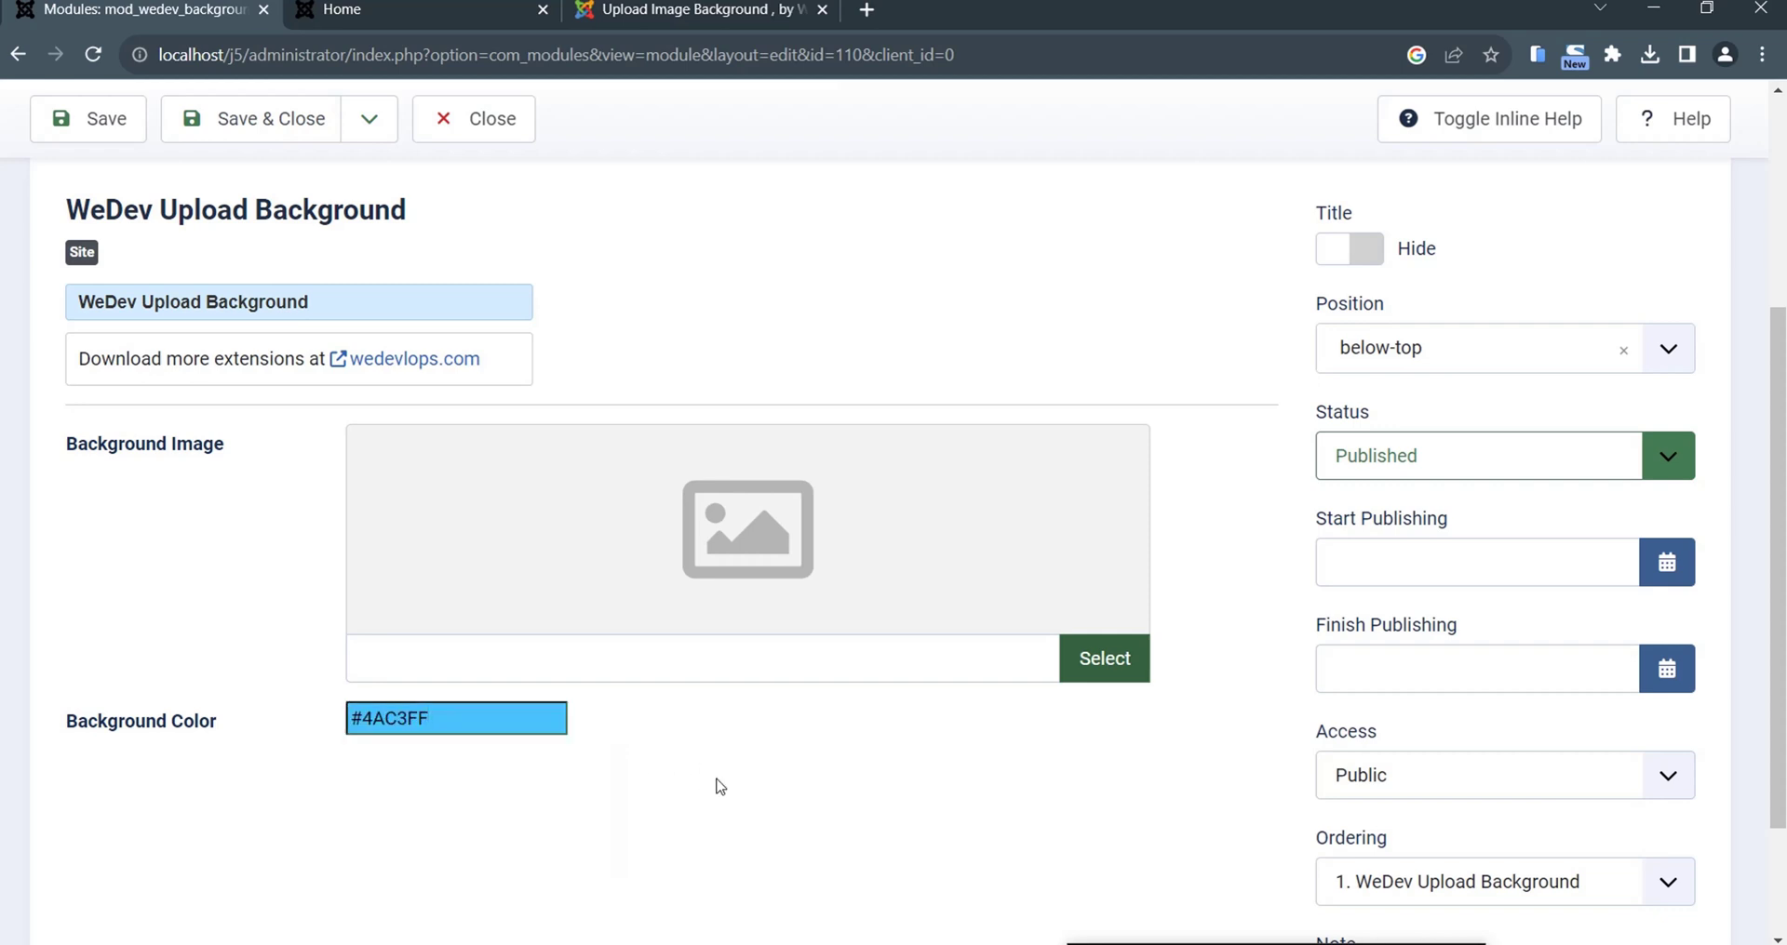
click(115, 133)
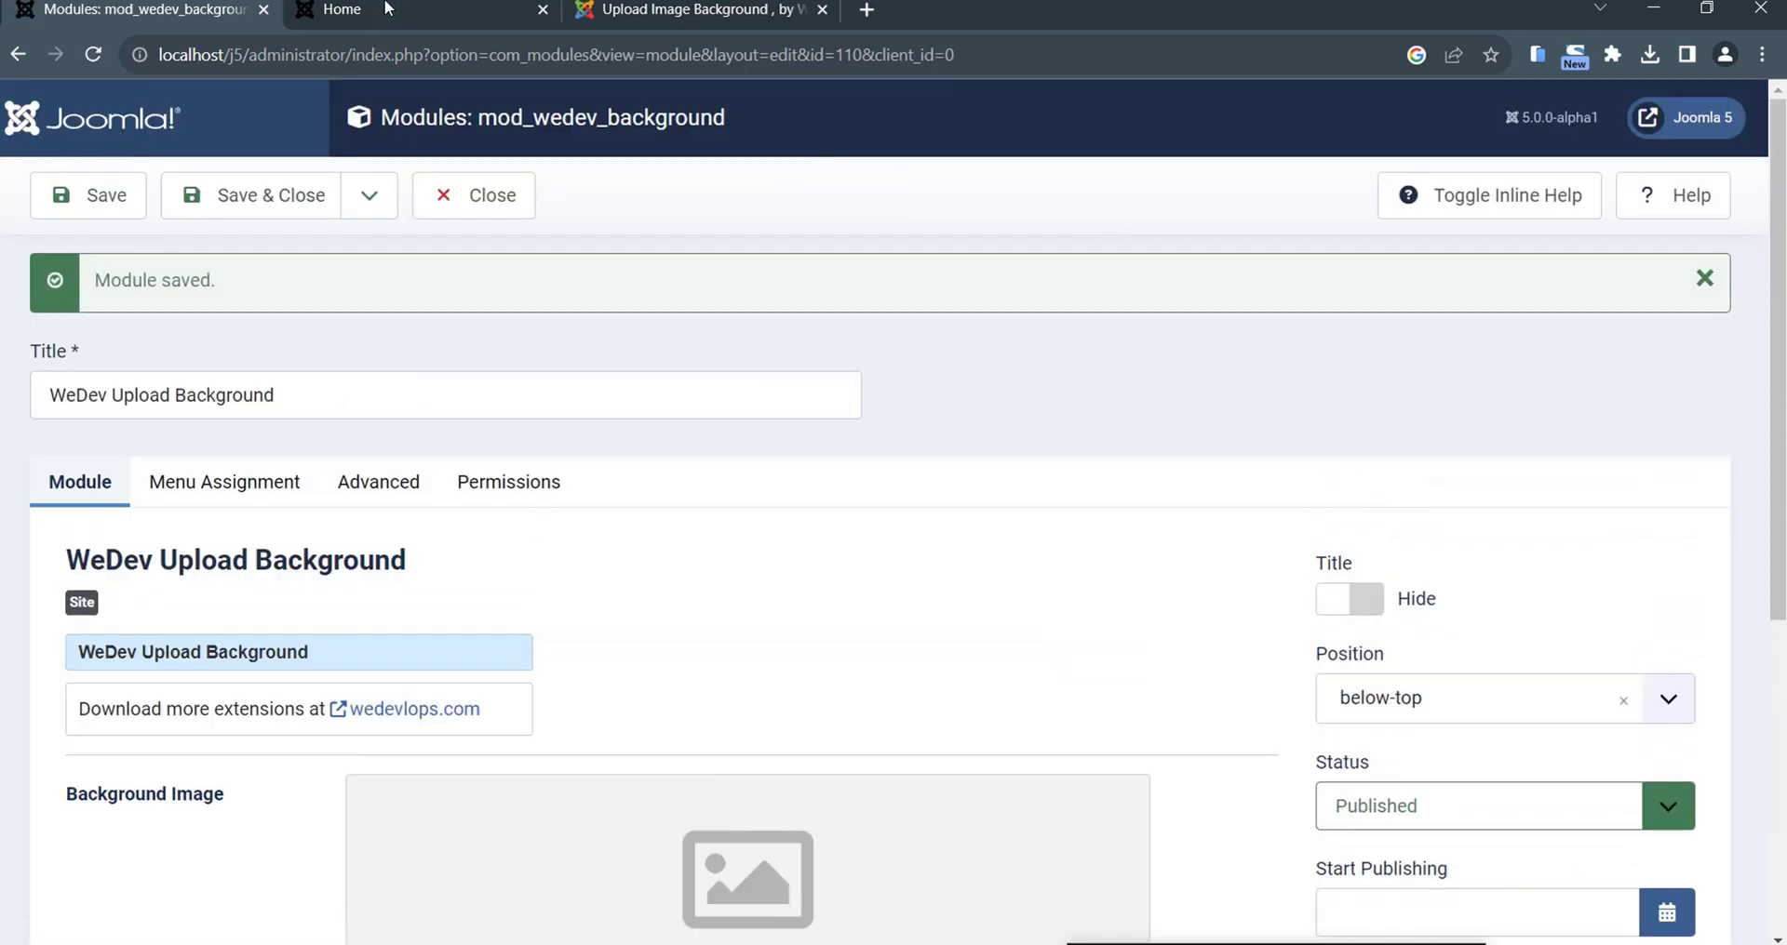
- Reload the site's Home page to see the solid light-blue #4AC3FF background
click(387, 9)
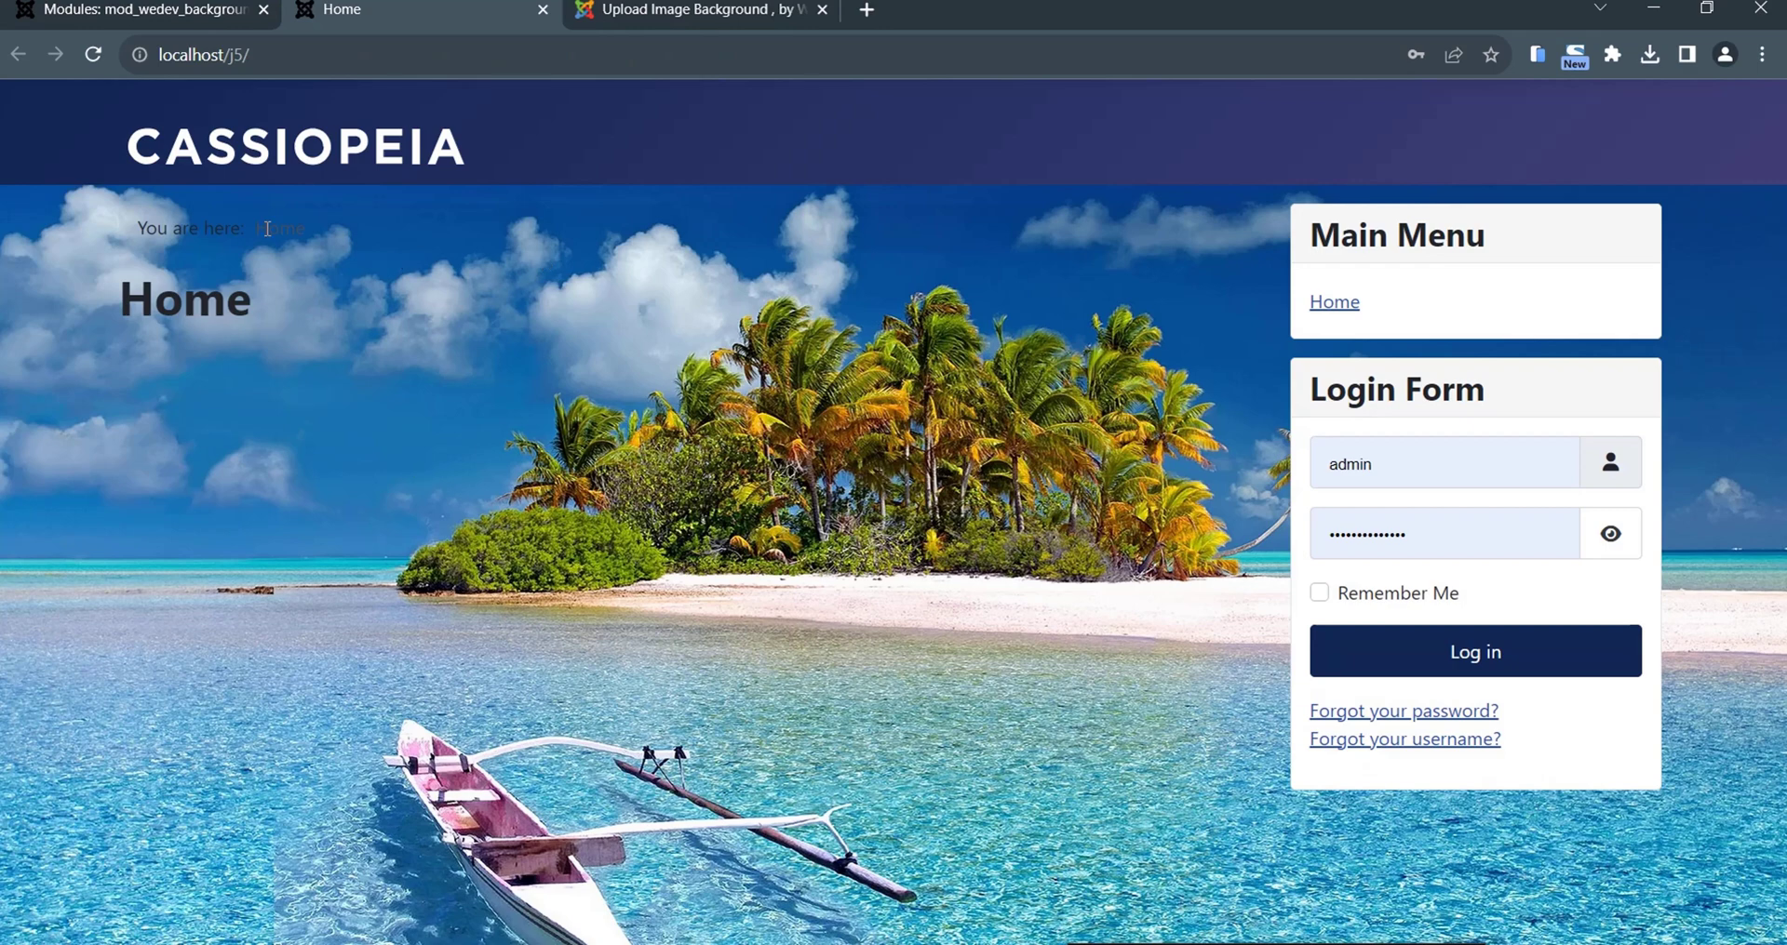
click(91, 54)
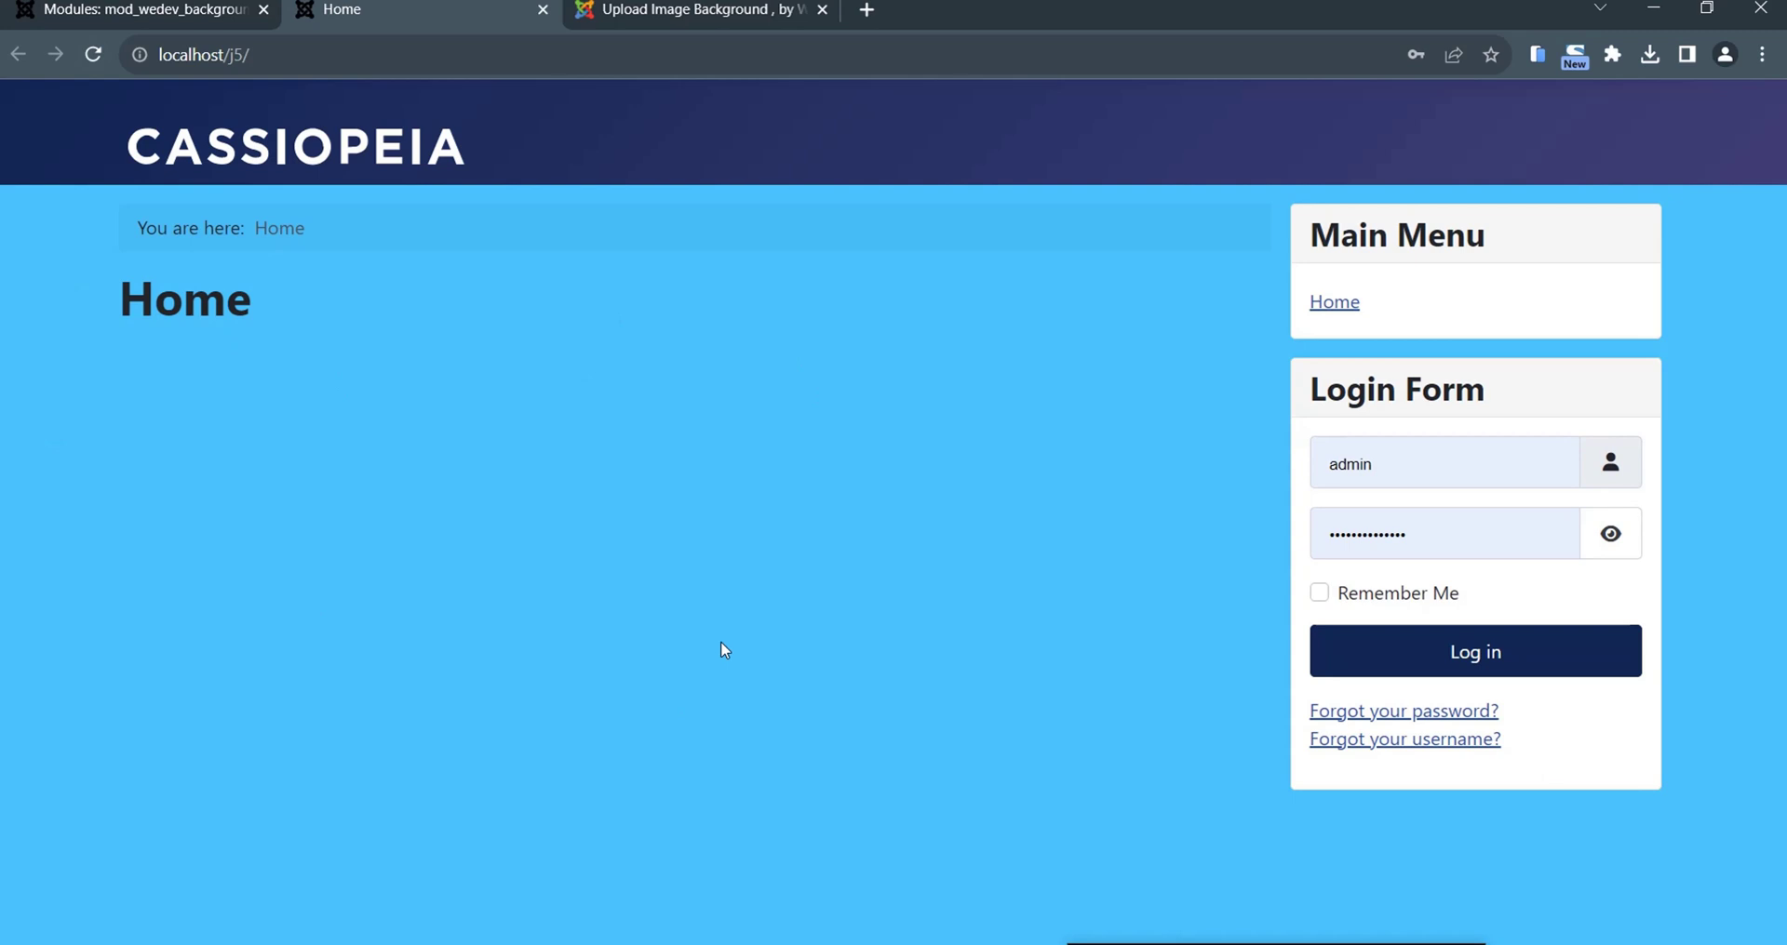
click(723, 9)
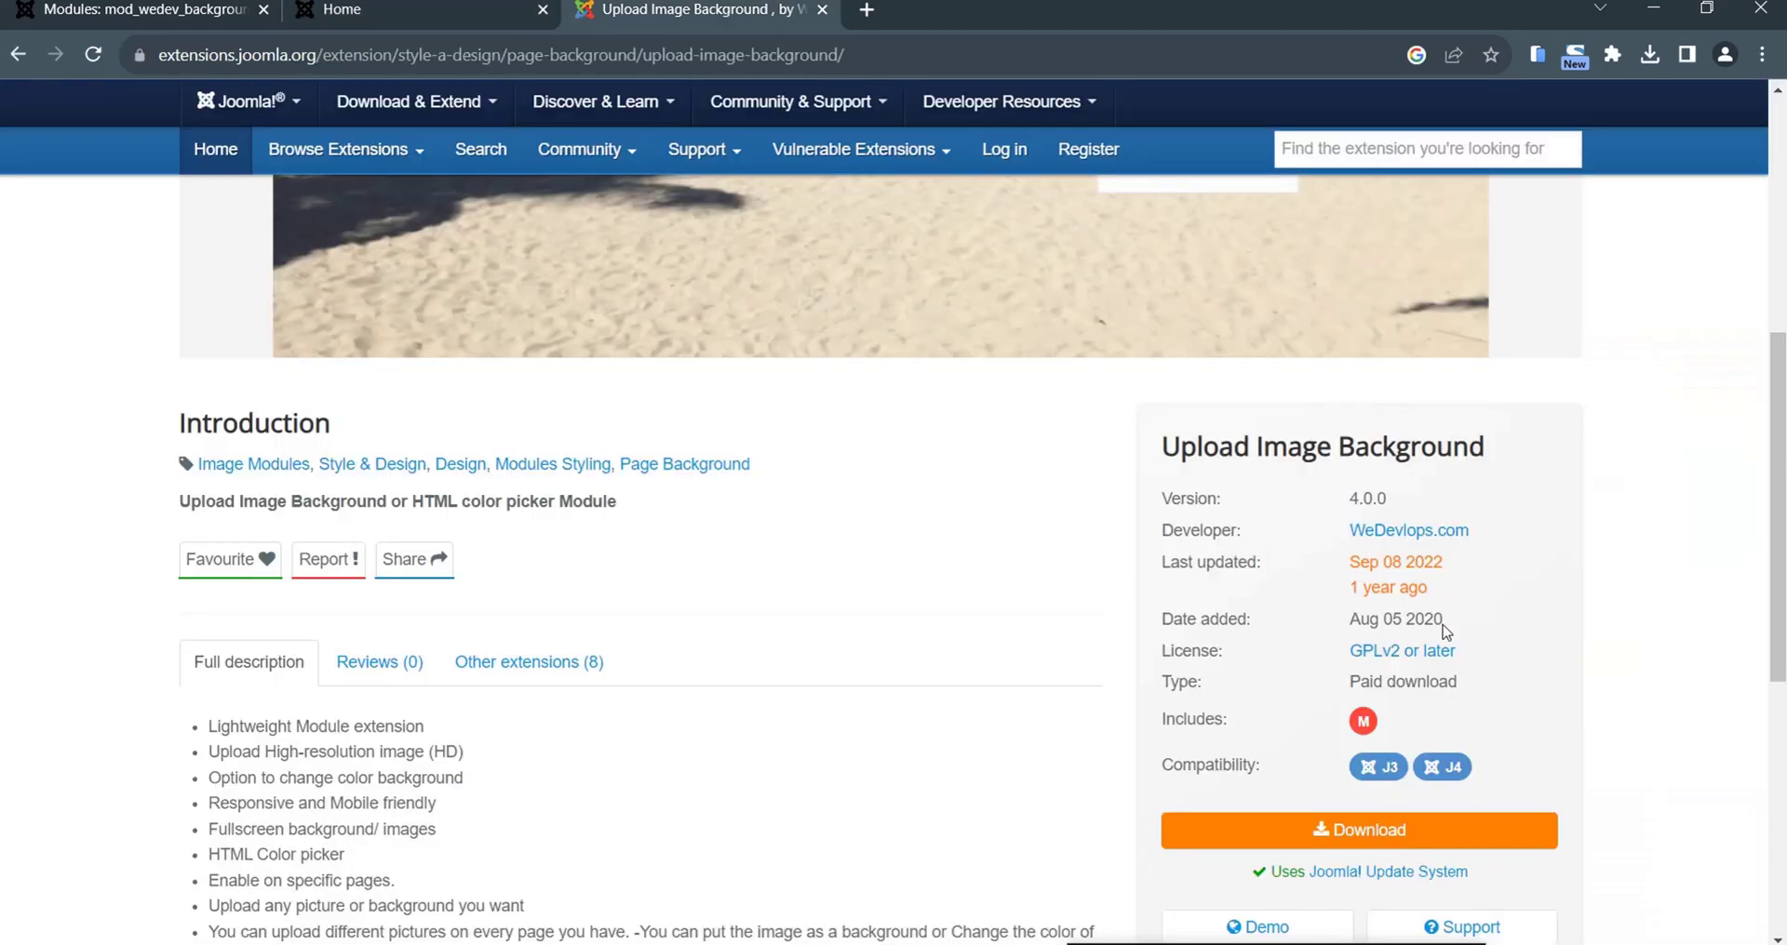
scroll(1183, 568, up, 4)
scroll(1360, 838, up, 3)
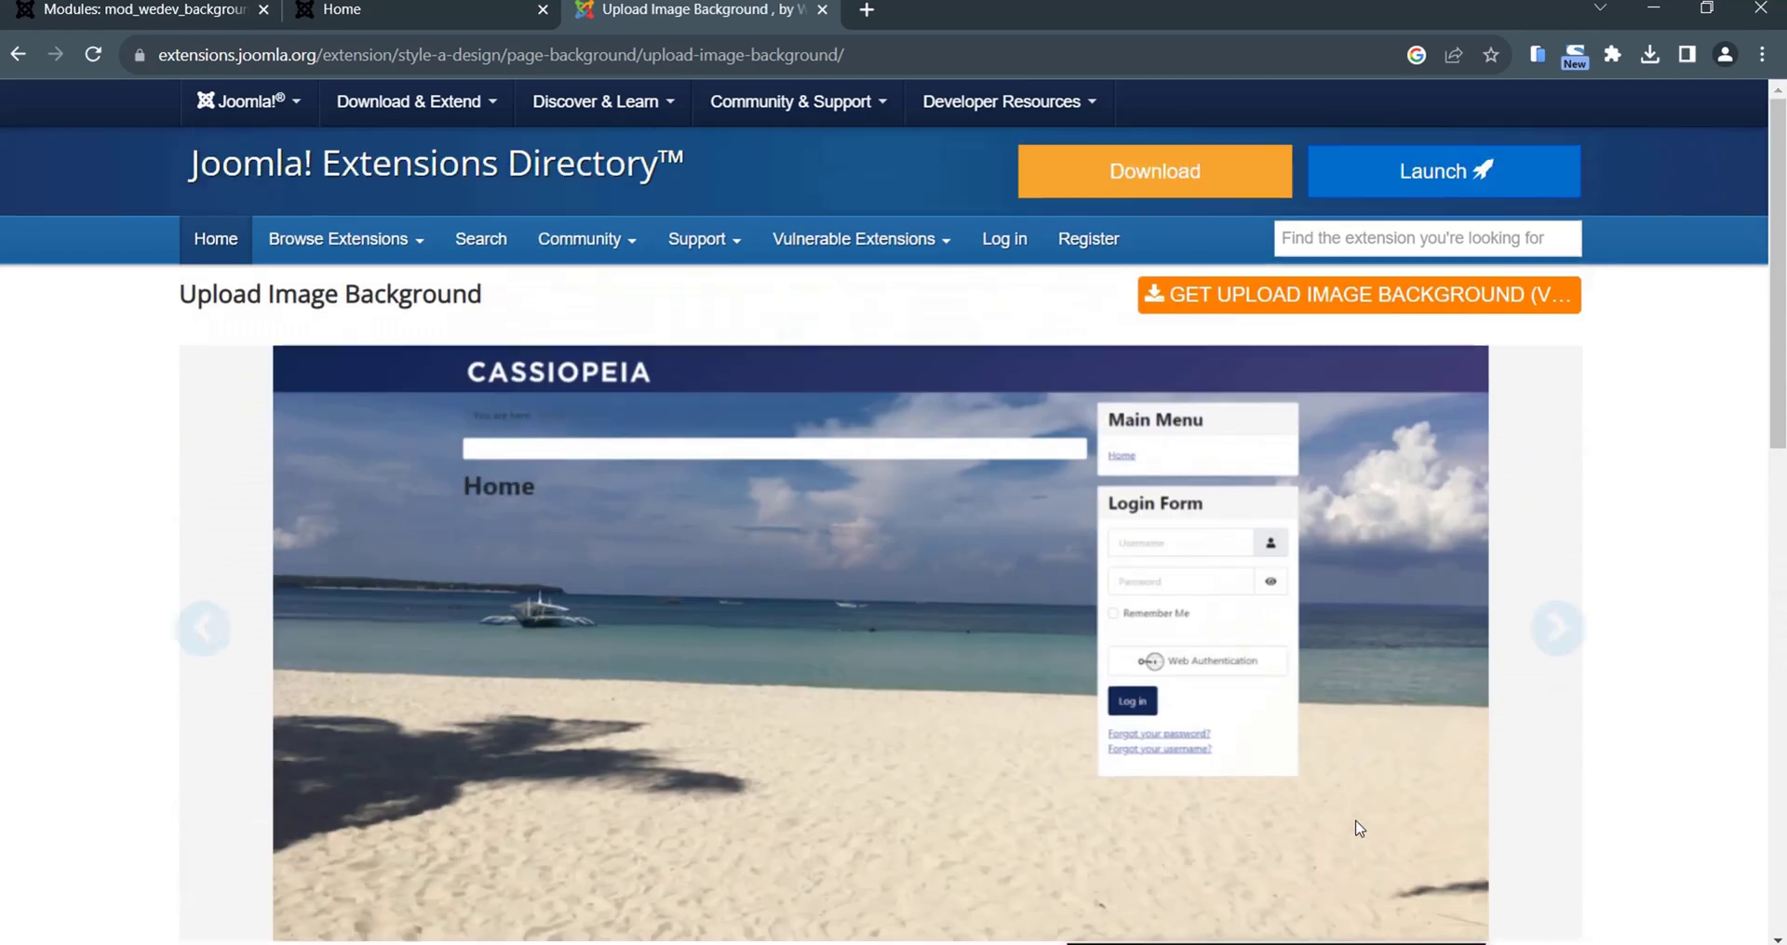
scroll(1359, 833, down, 5)
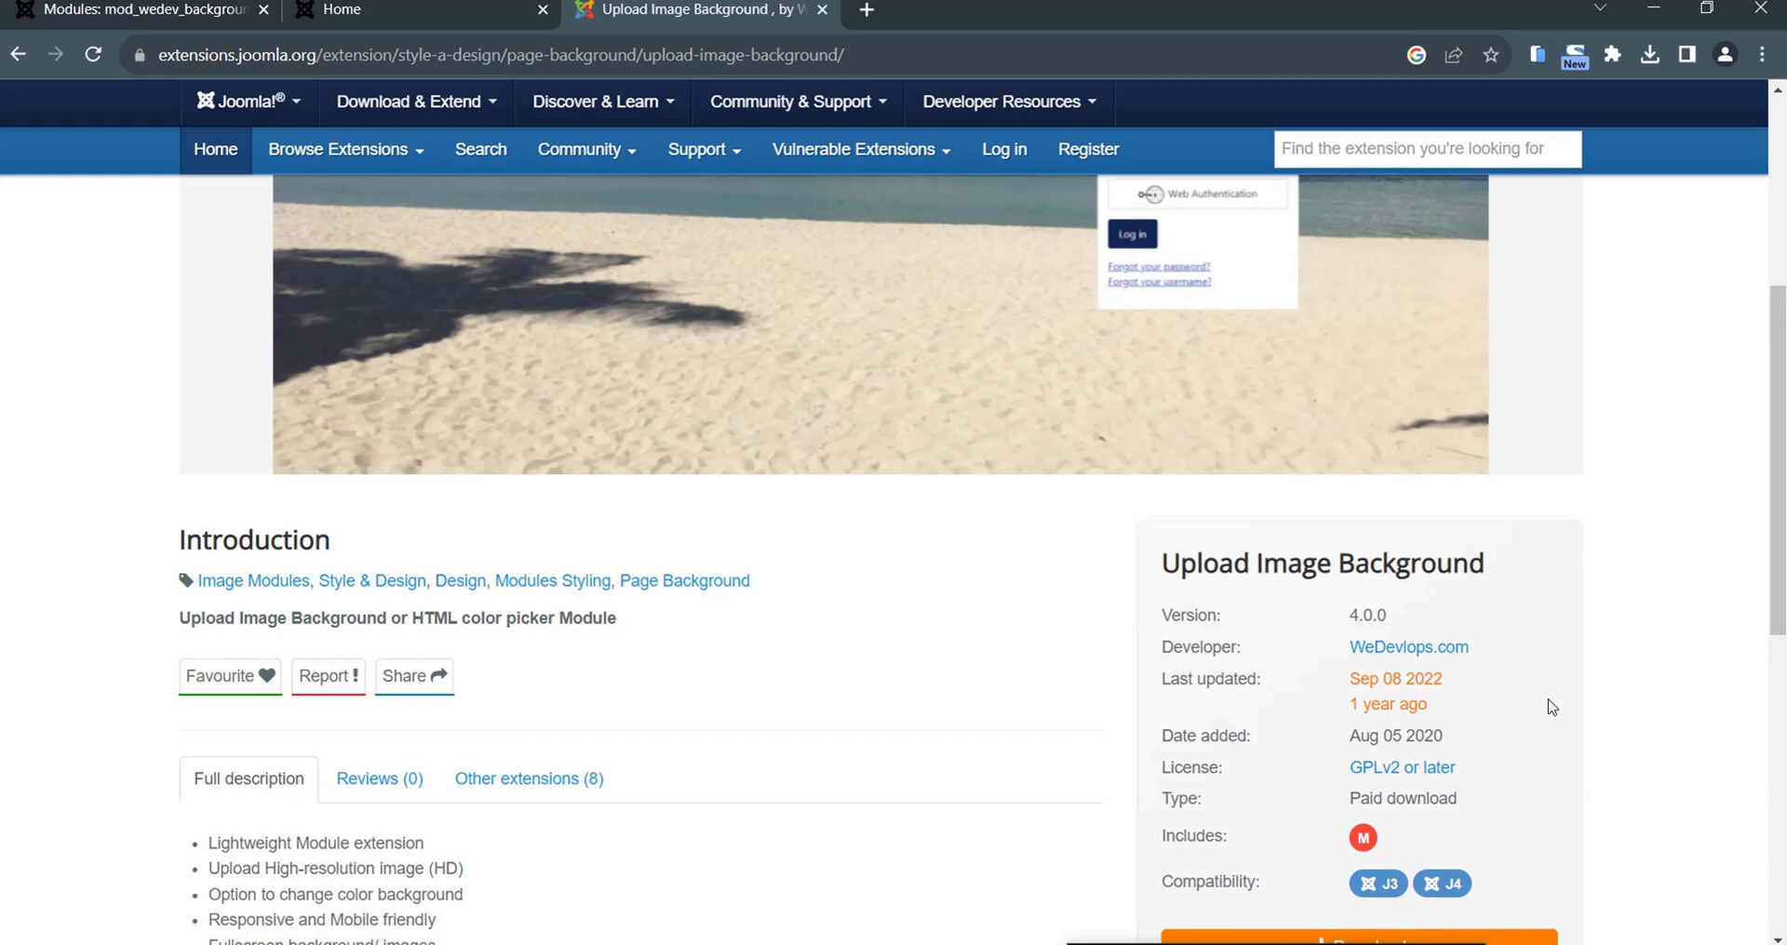
scroll(1550, 707, down, 2)
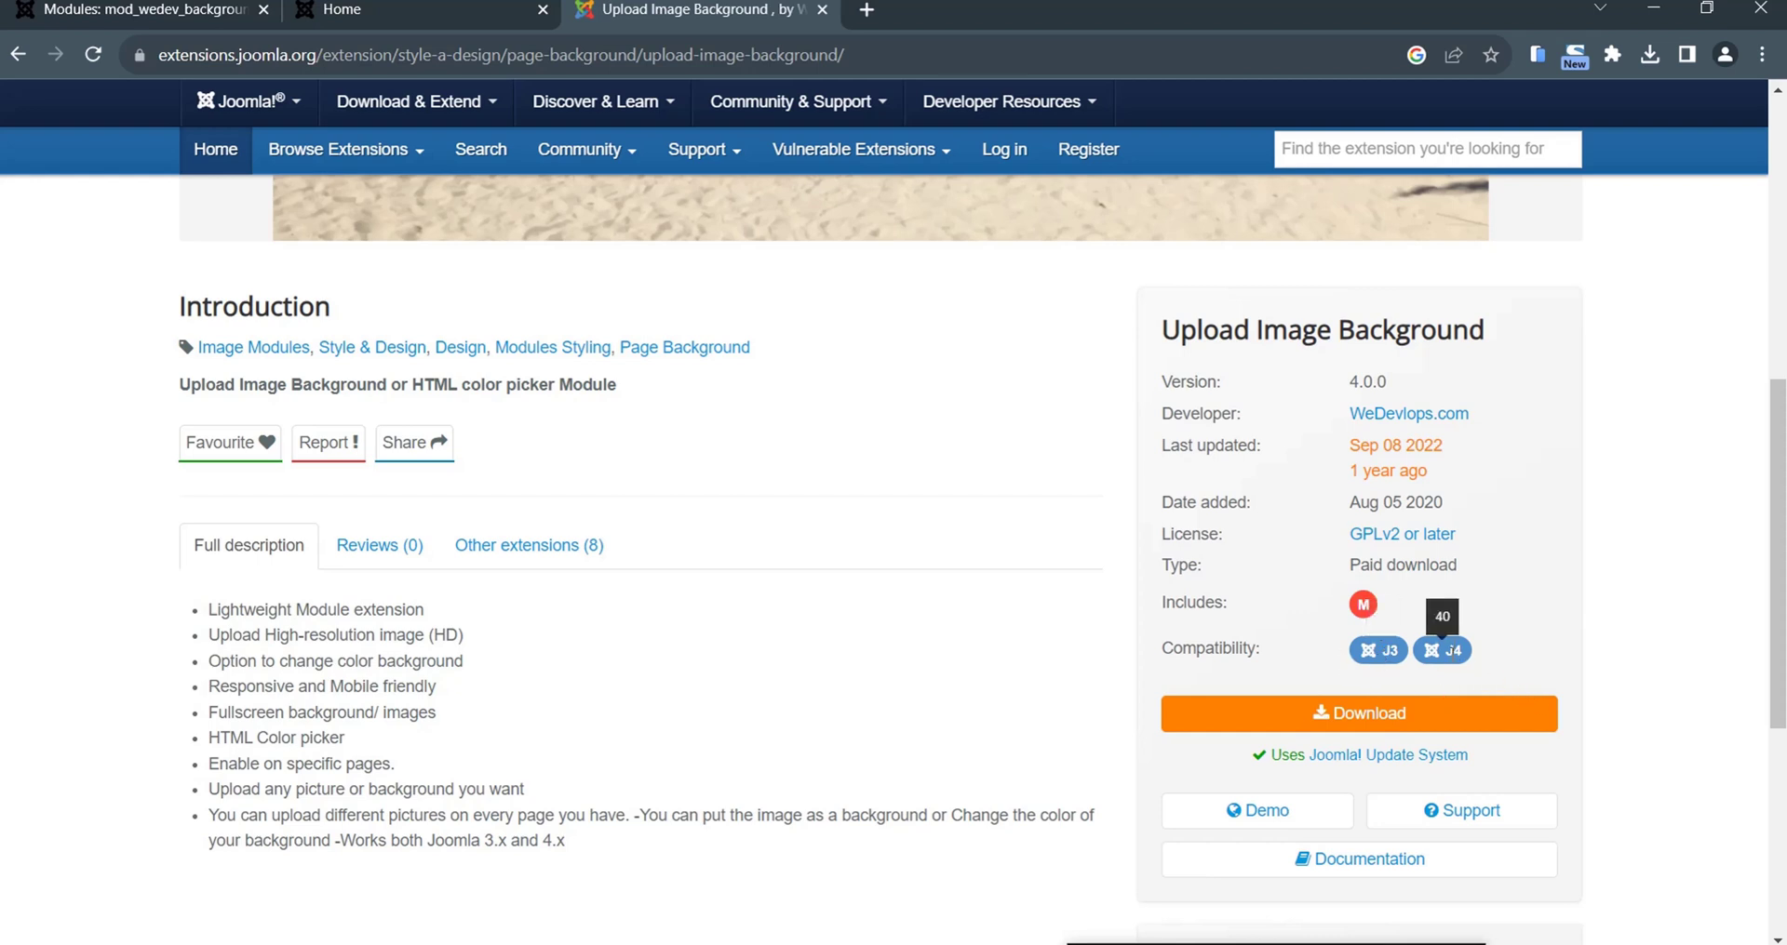
- Check the front page's blue background, then return to the module editor
click(176, 11)
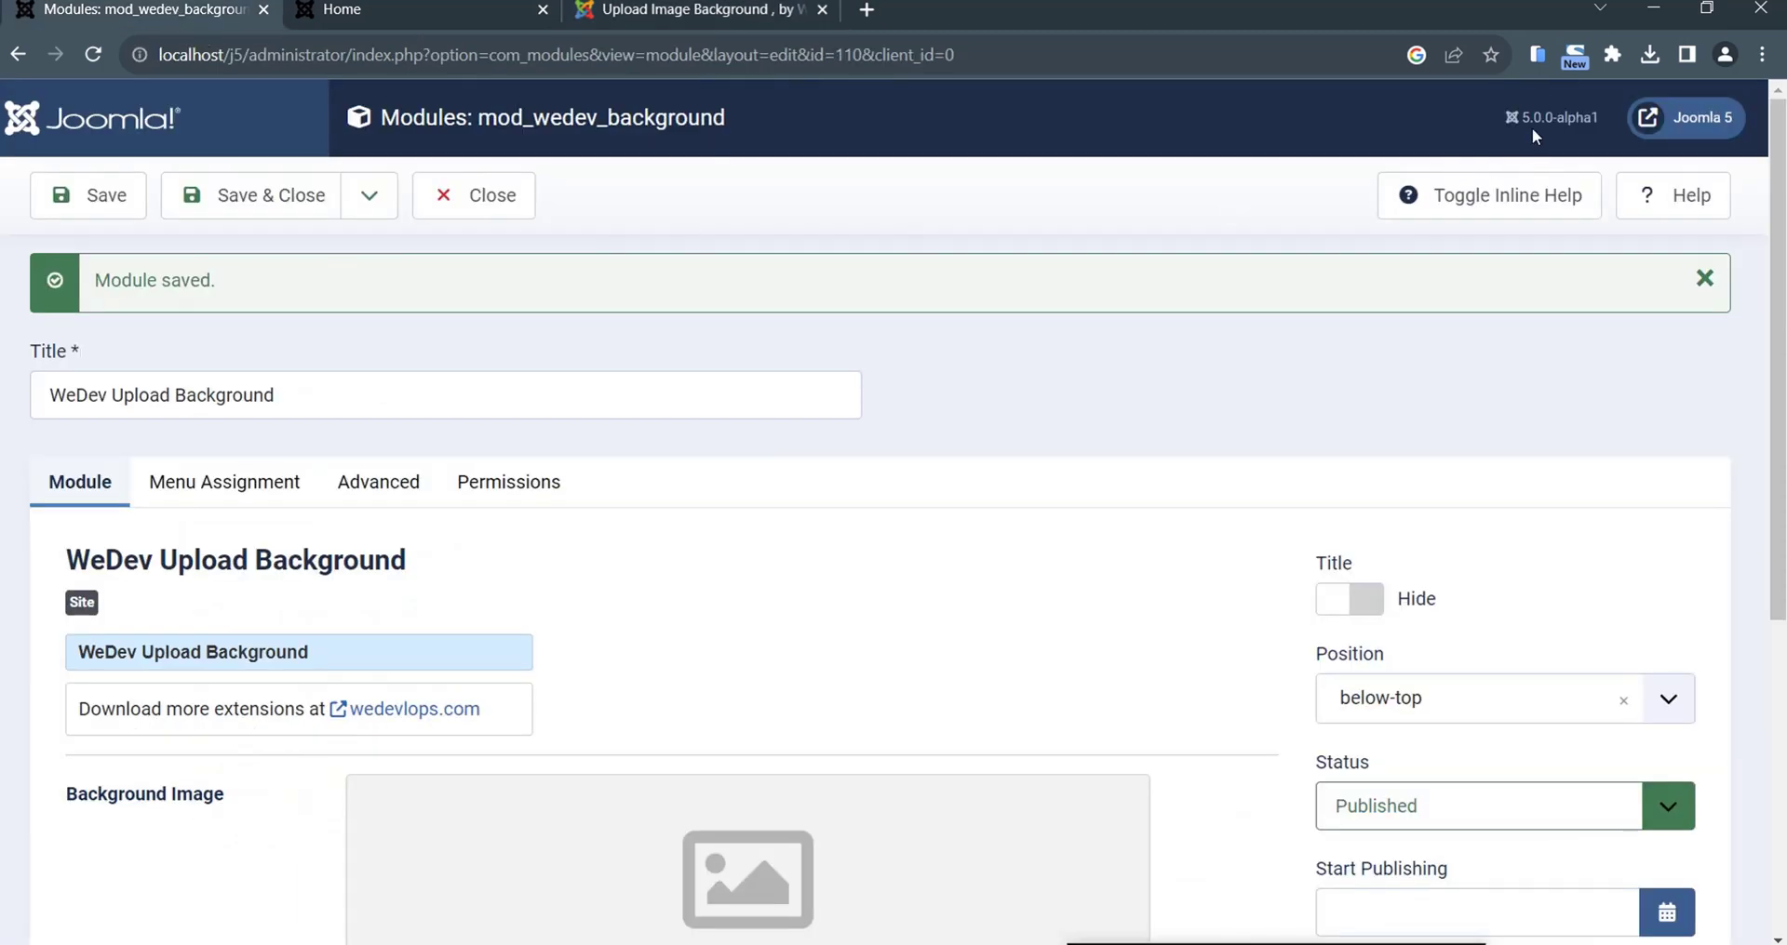
scroll(1004, 531, down, 3)
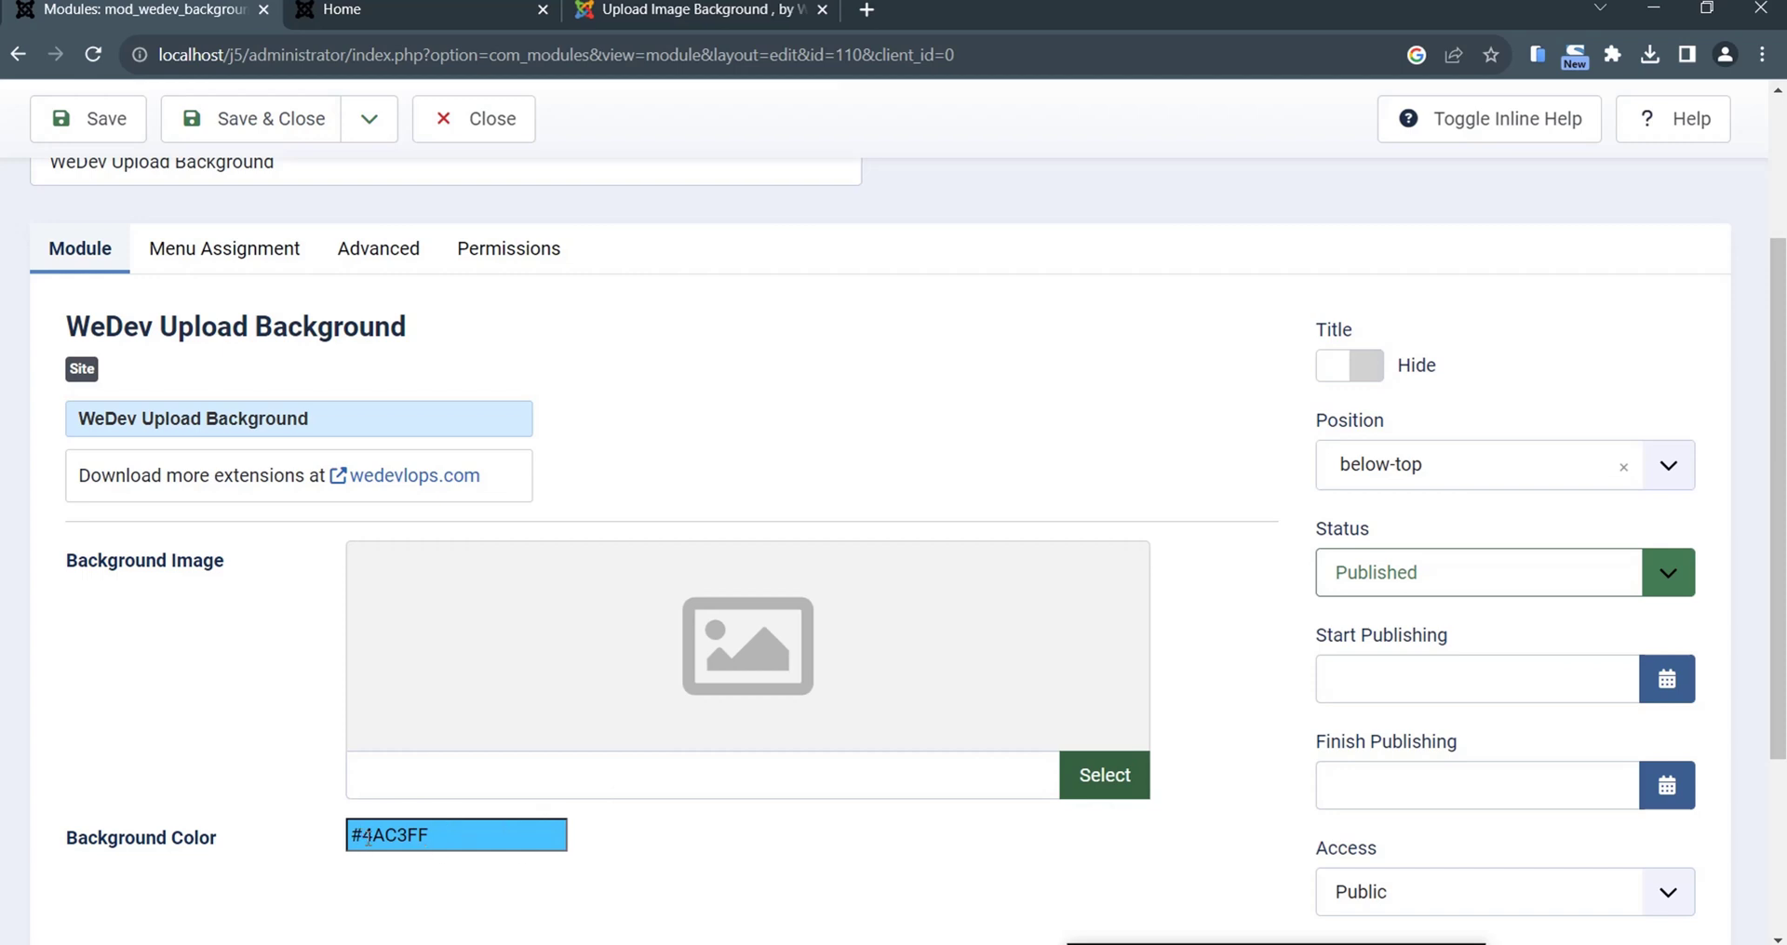
click(395, 19)
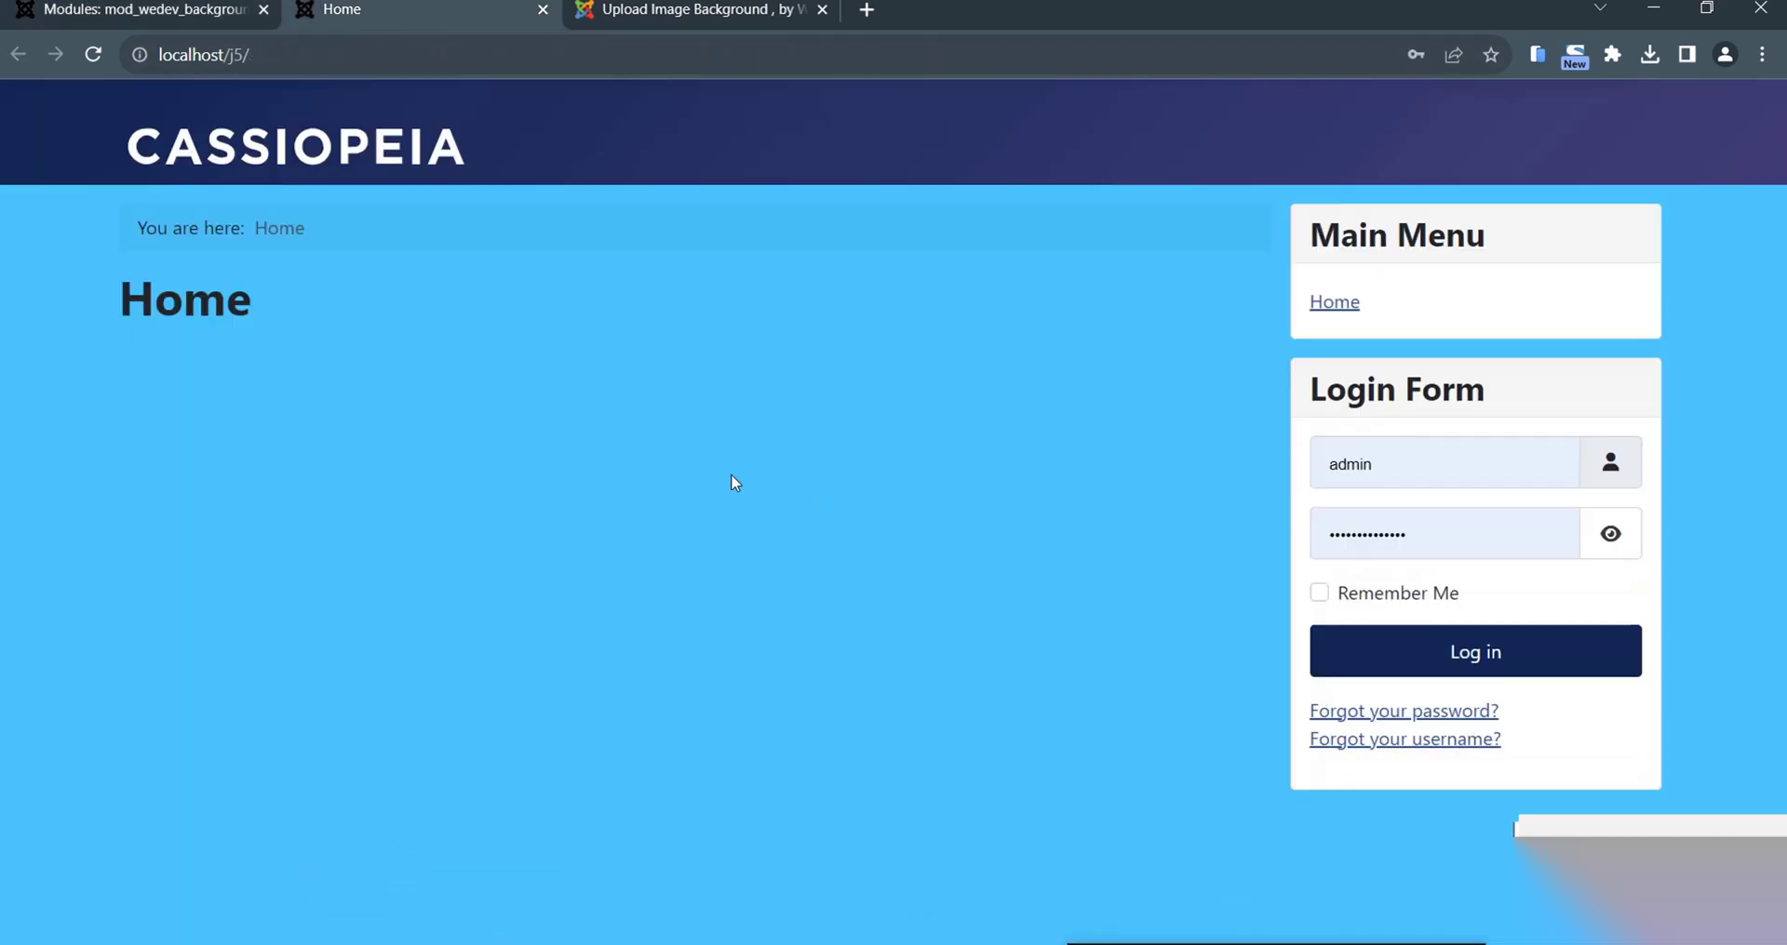
click(198, 15)
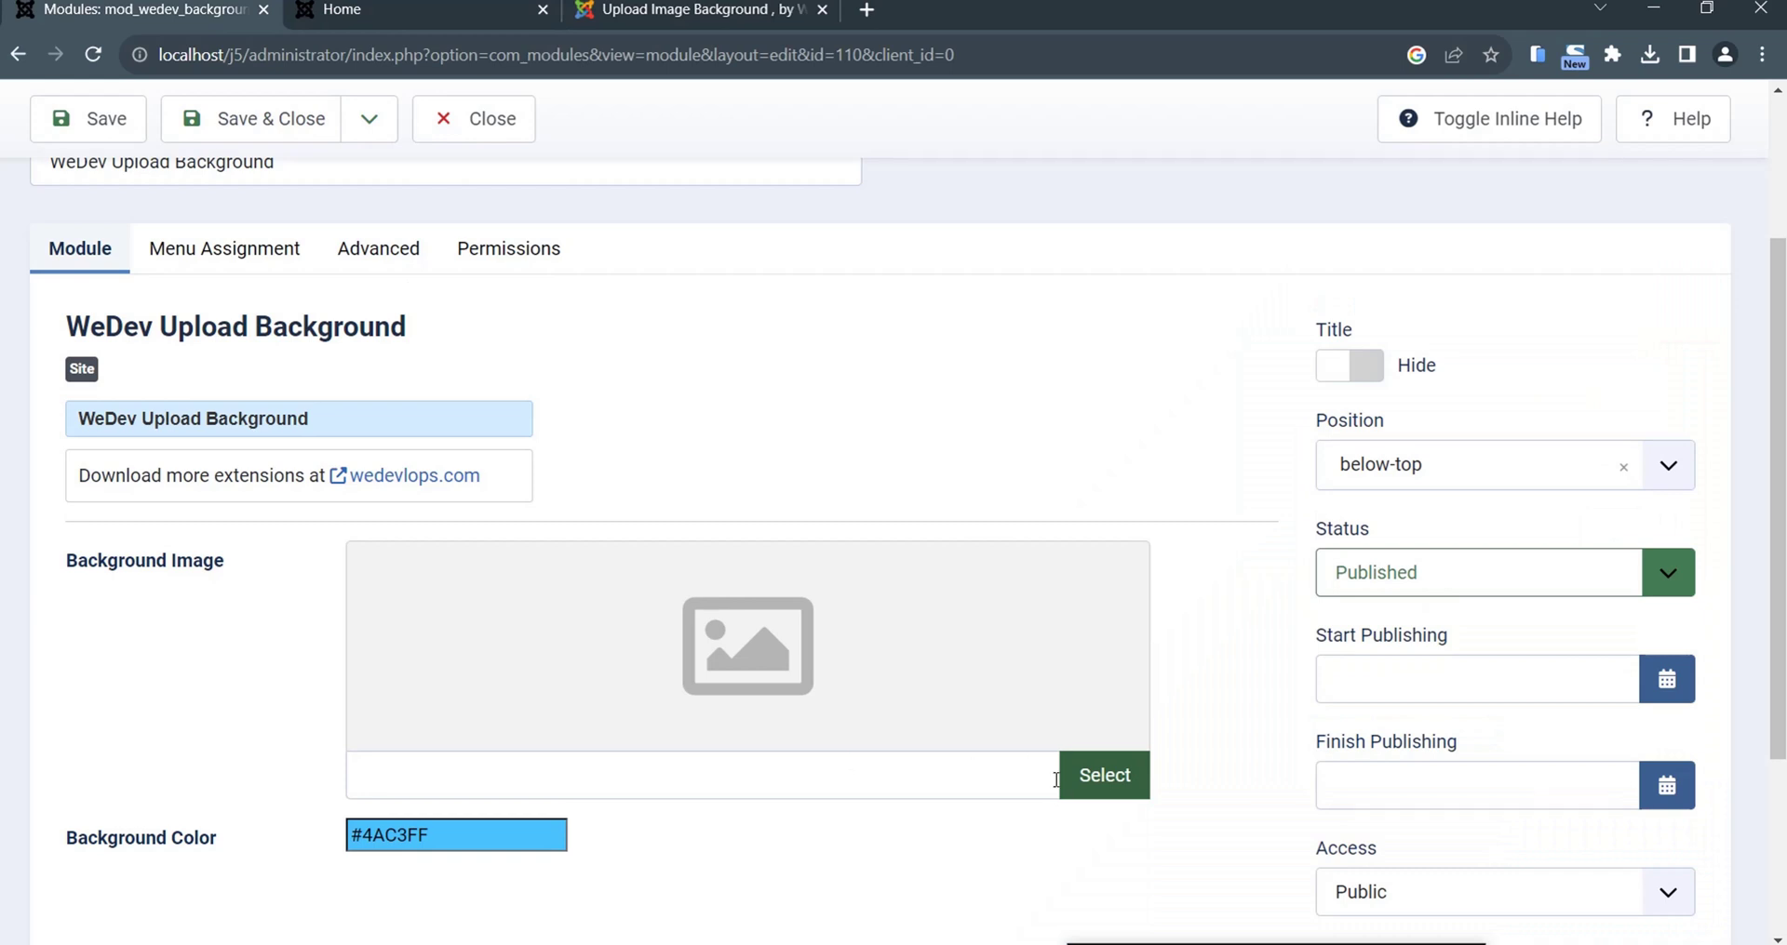
- Set the Background Image to polynesia-3021072_1920.jpg and save the module
click(1091, 785)
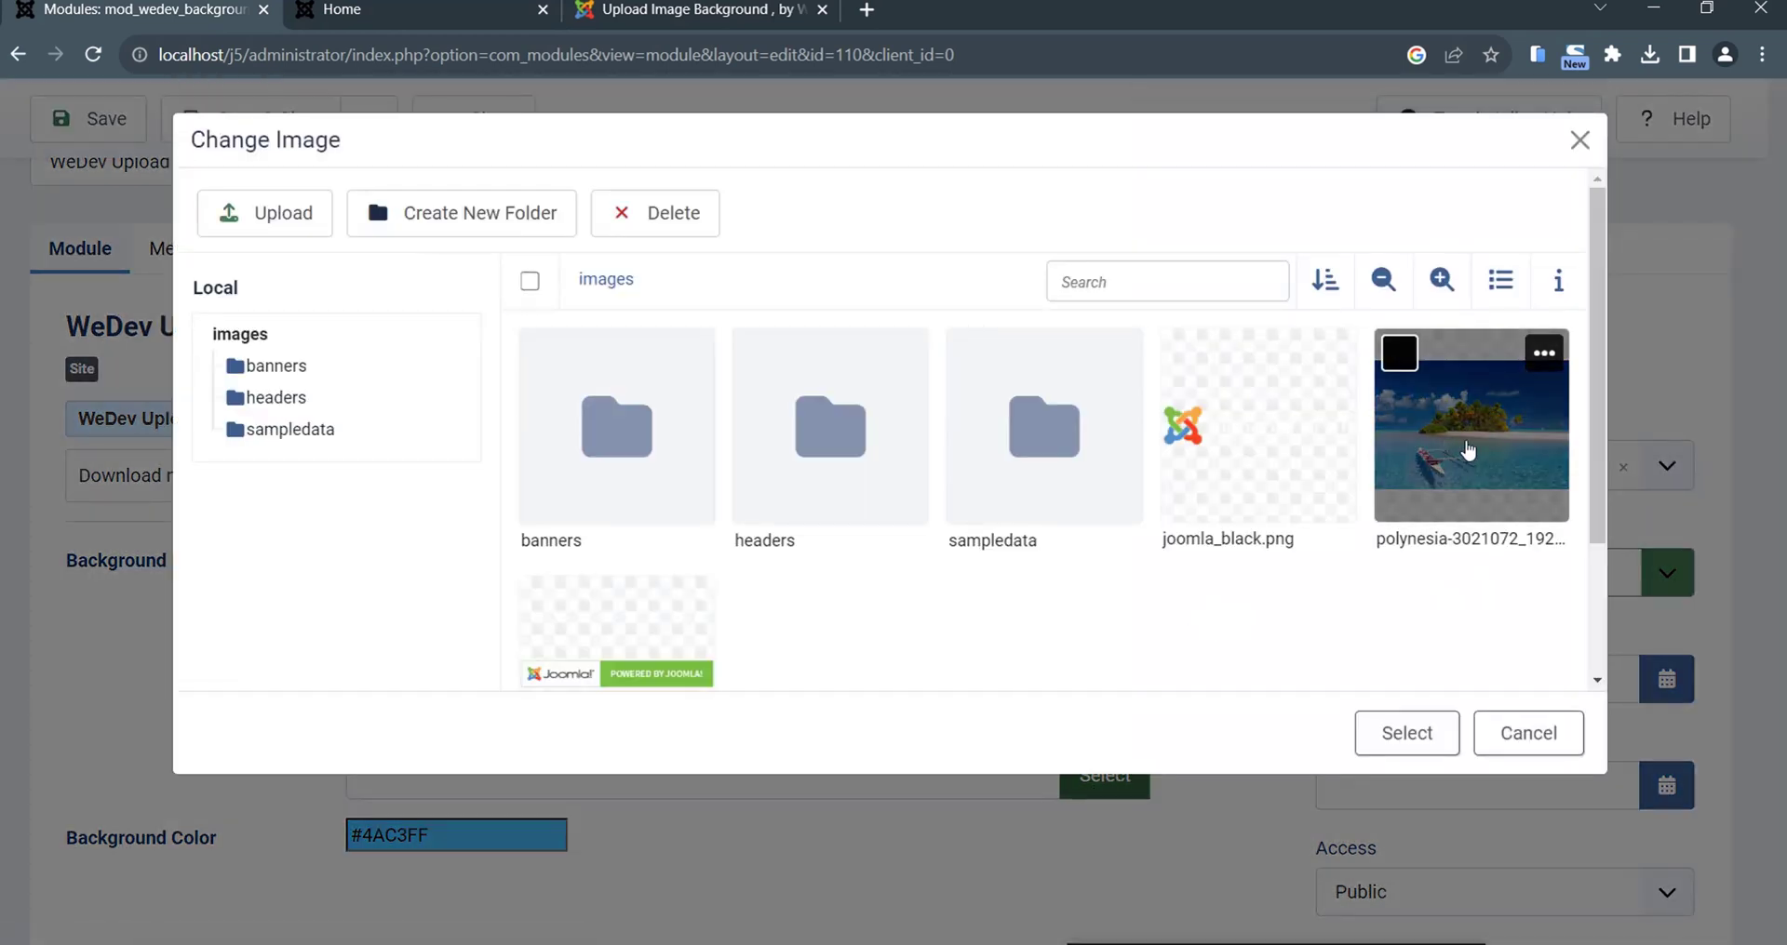
click(1467, 450)
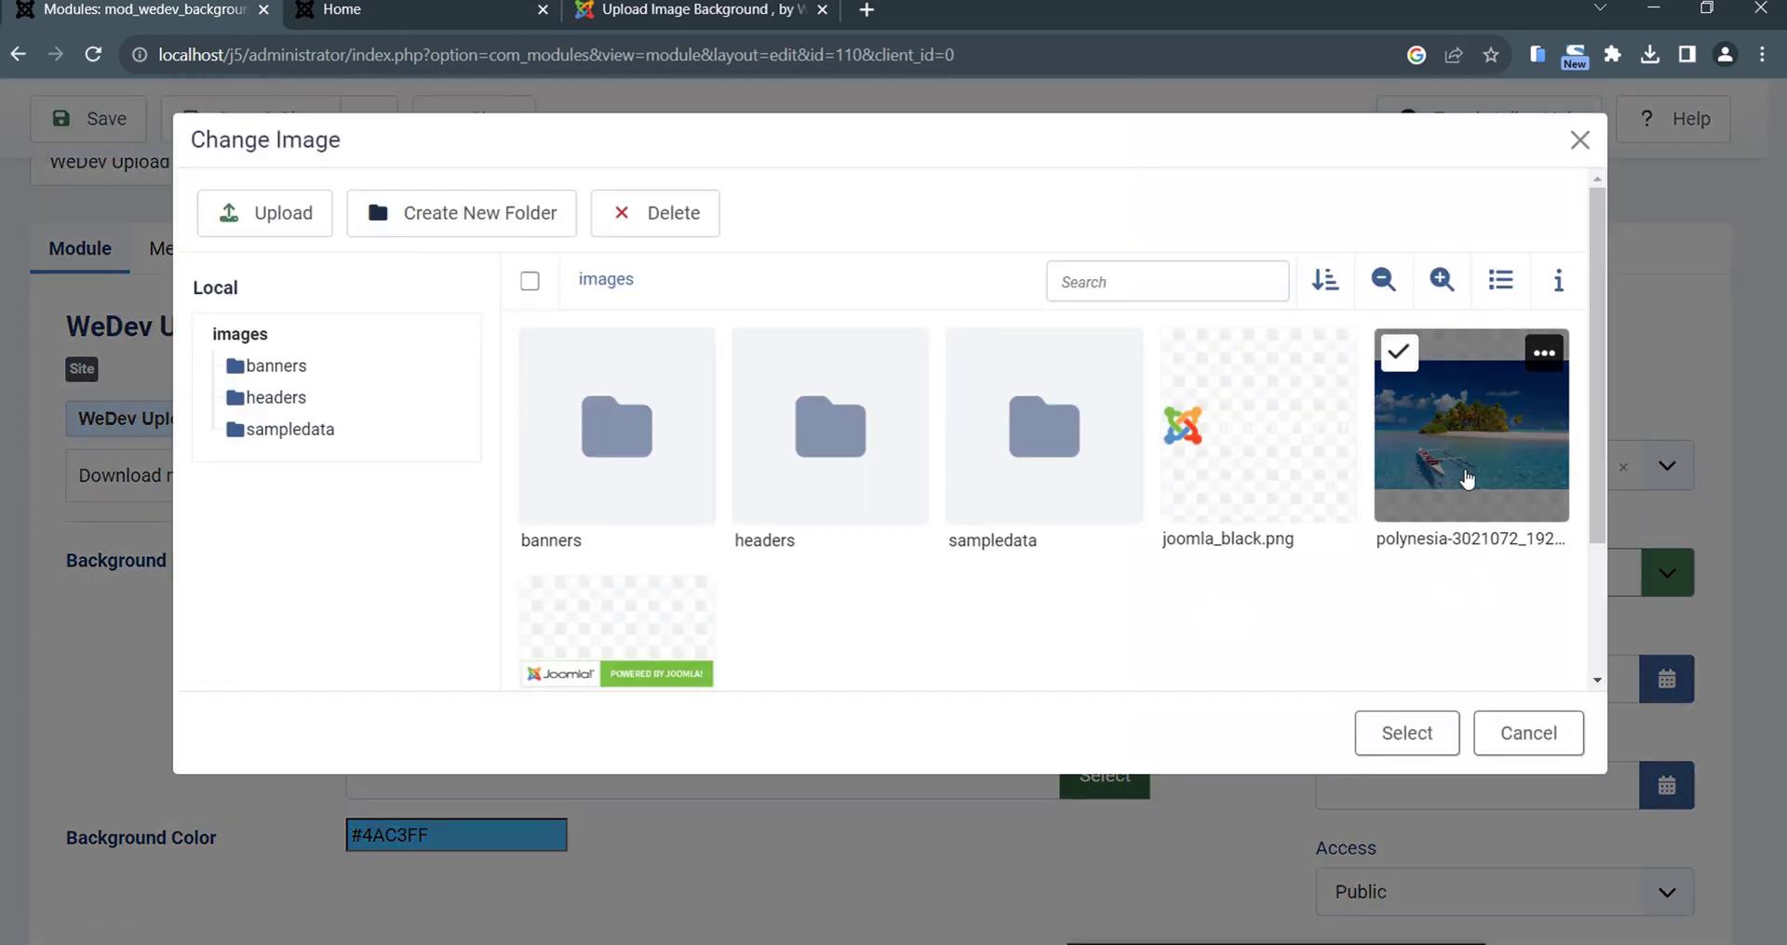
click(1406, 734)
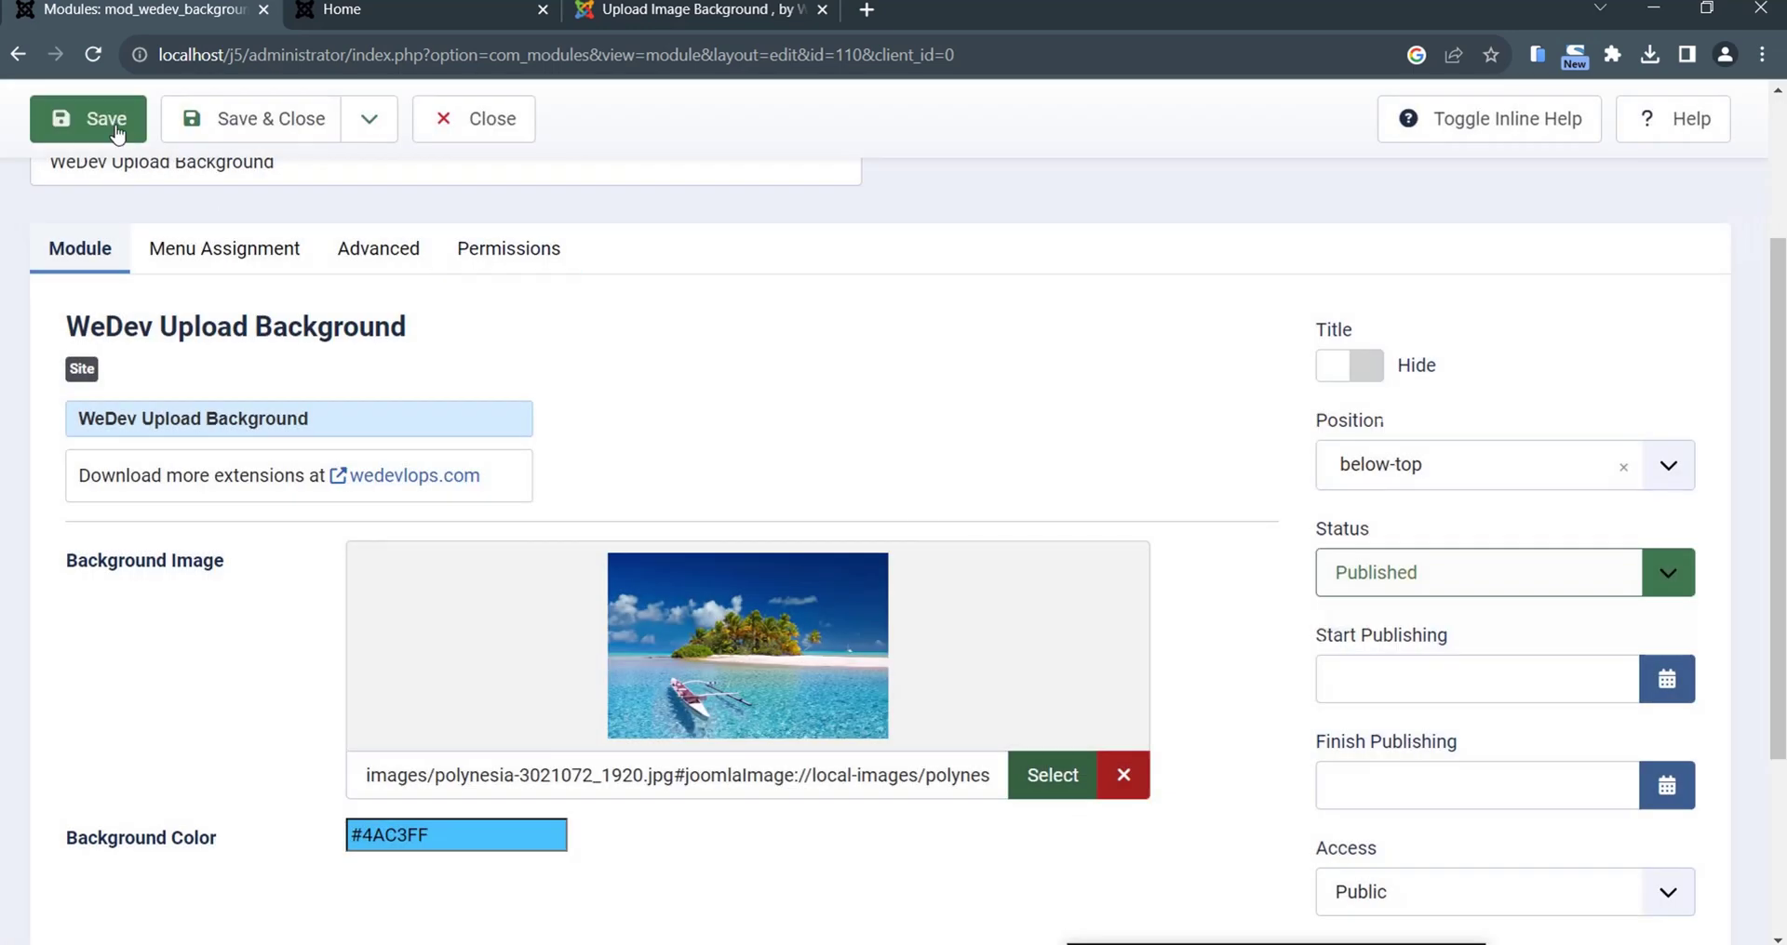
click(117, 133)
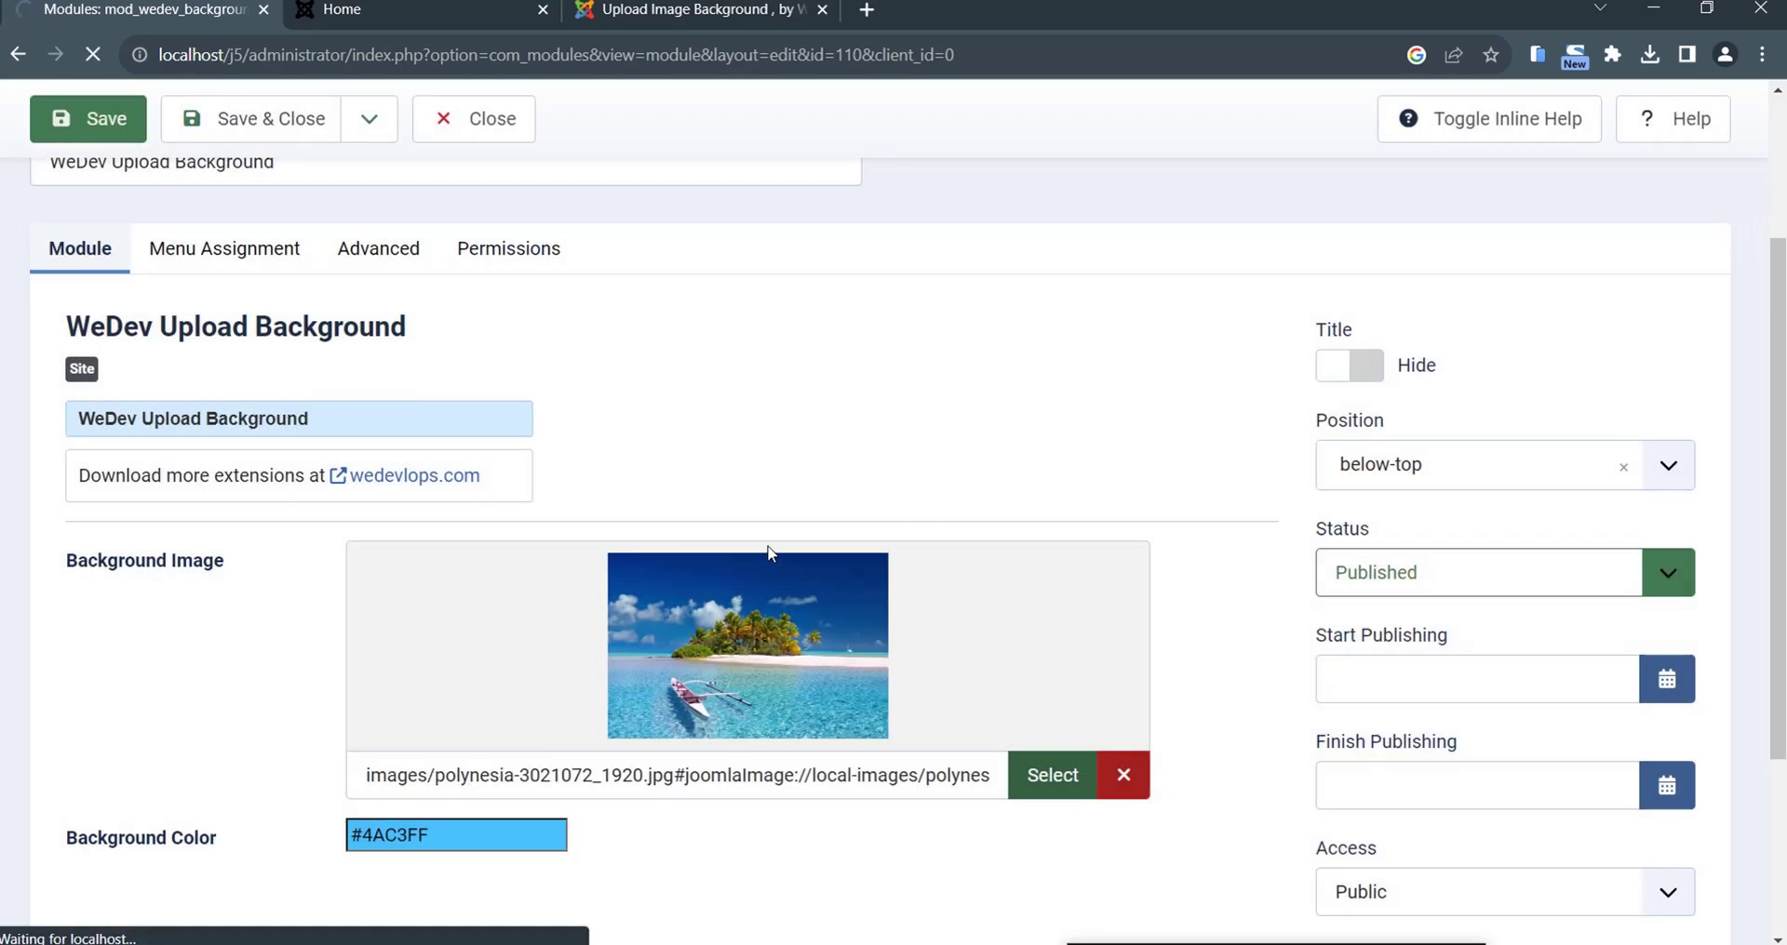
scroll(858, 595, down, 5)
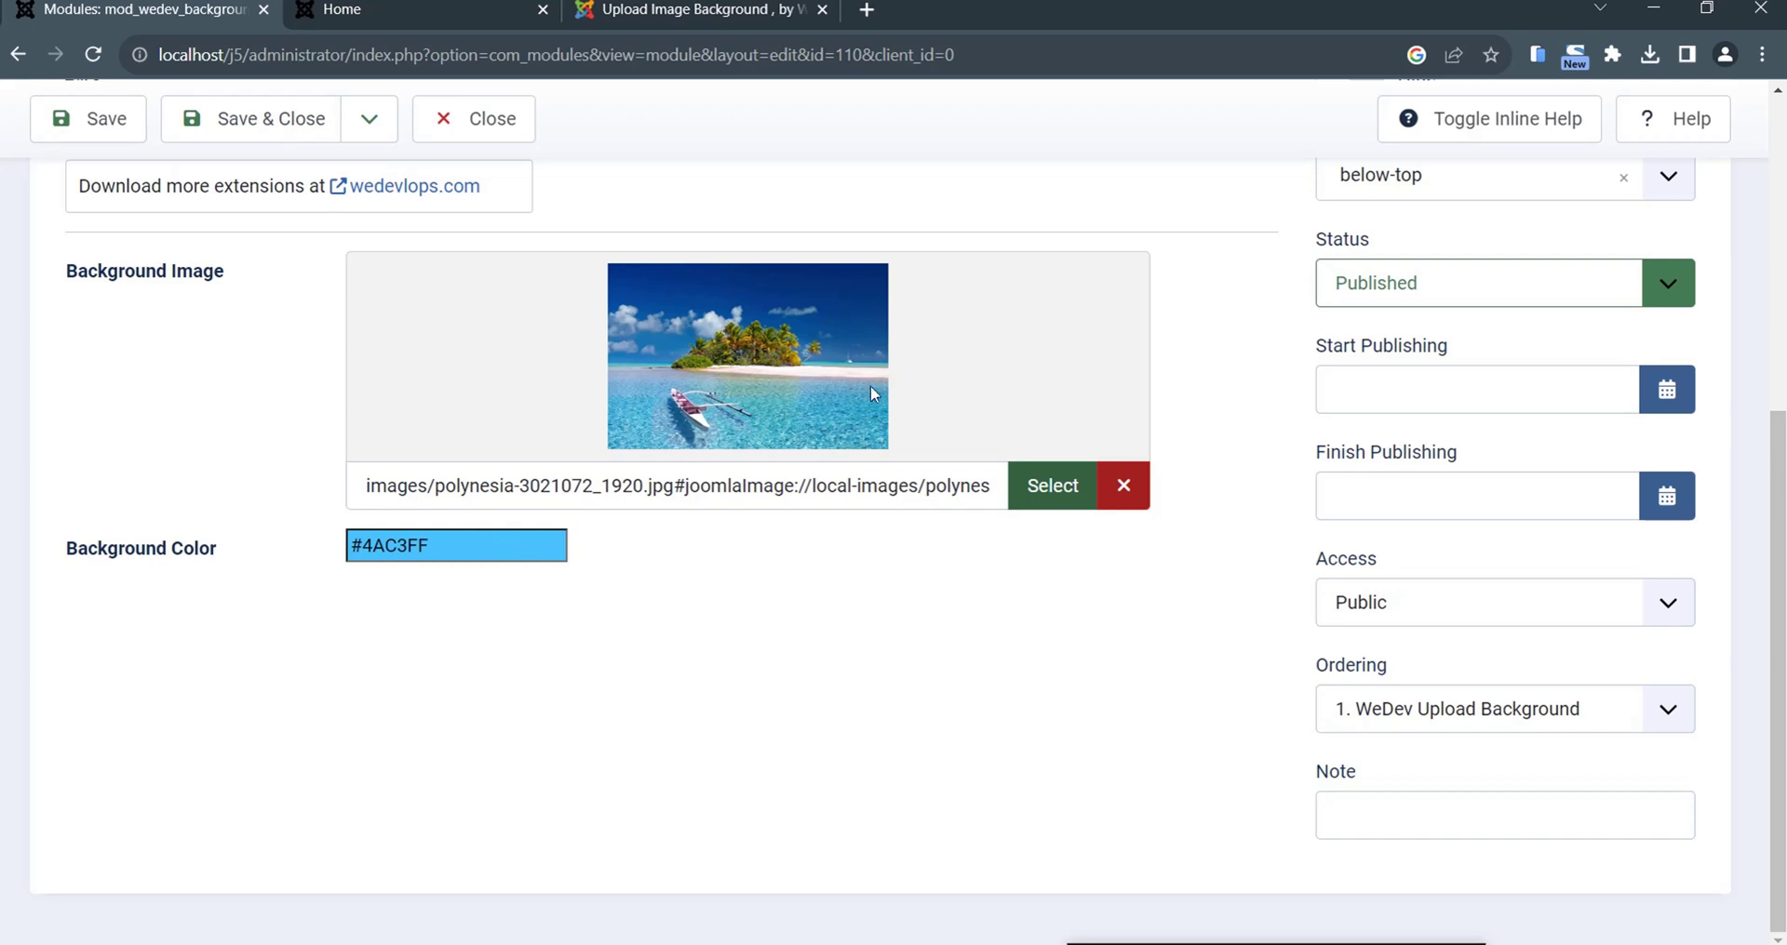
- Reload the site's Home page to show the polynesia beach photo background
click(466, 14)
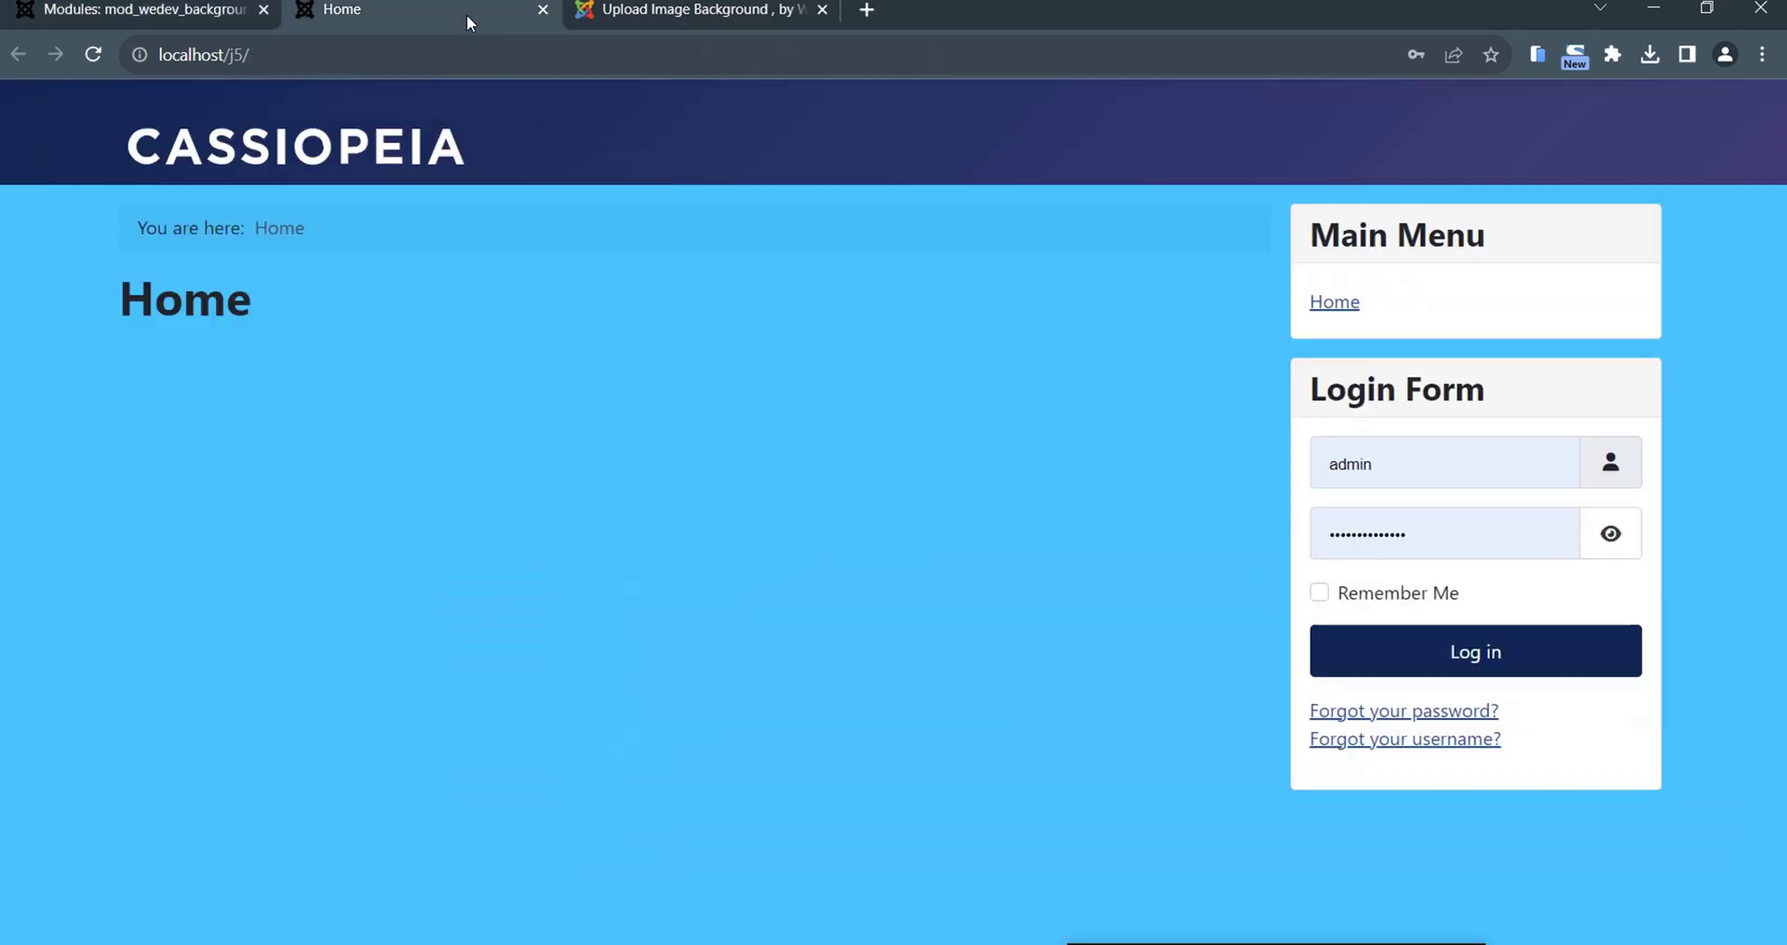
click(94, 54)
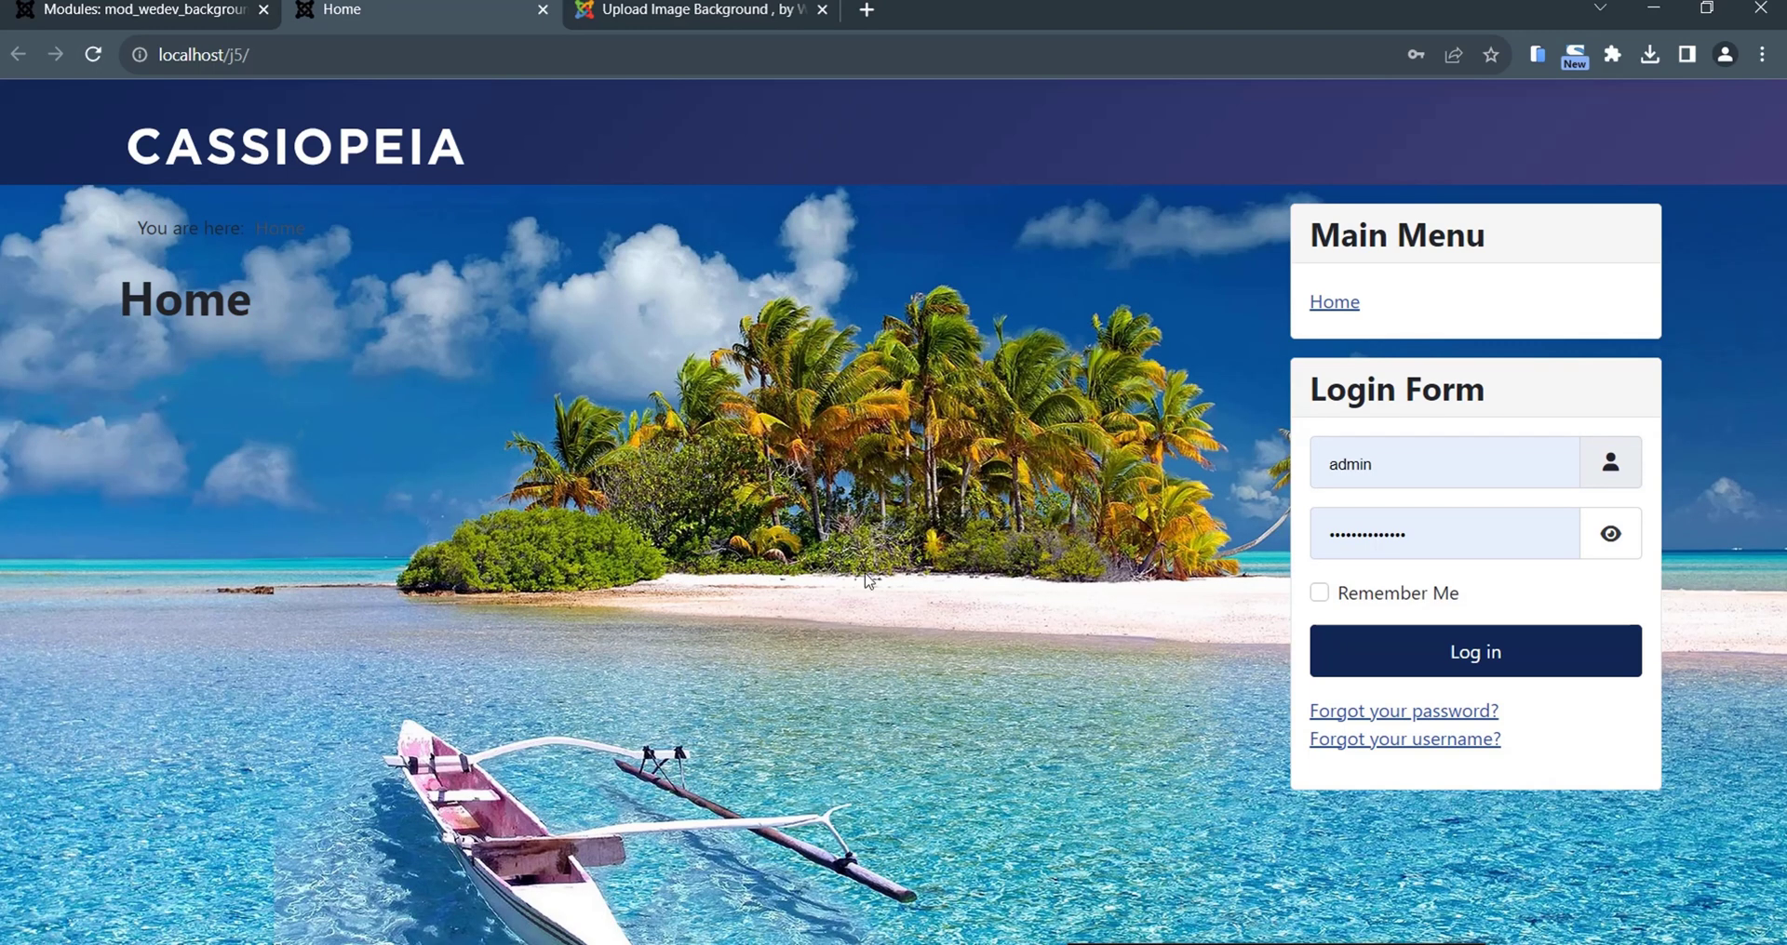
- Pick coral #FF6A4D as Background Color, clear the polynesia photo, and save the module
click(170, 13)
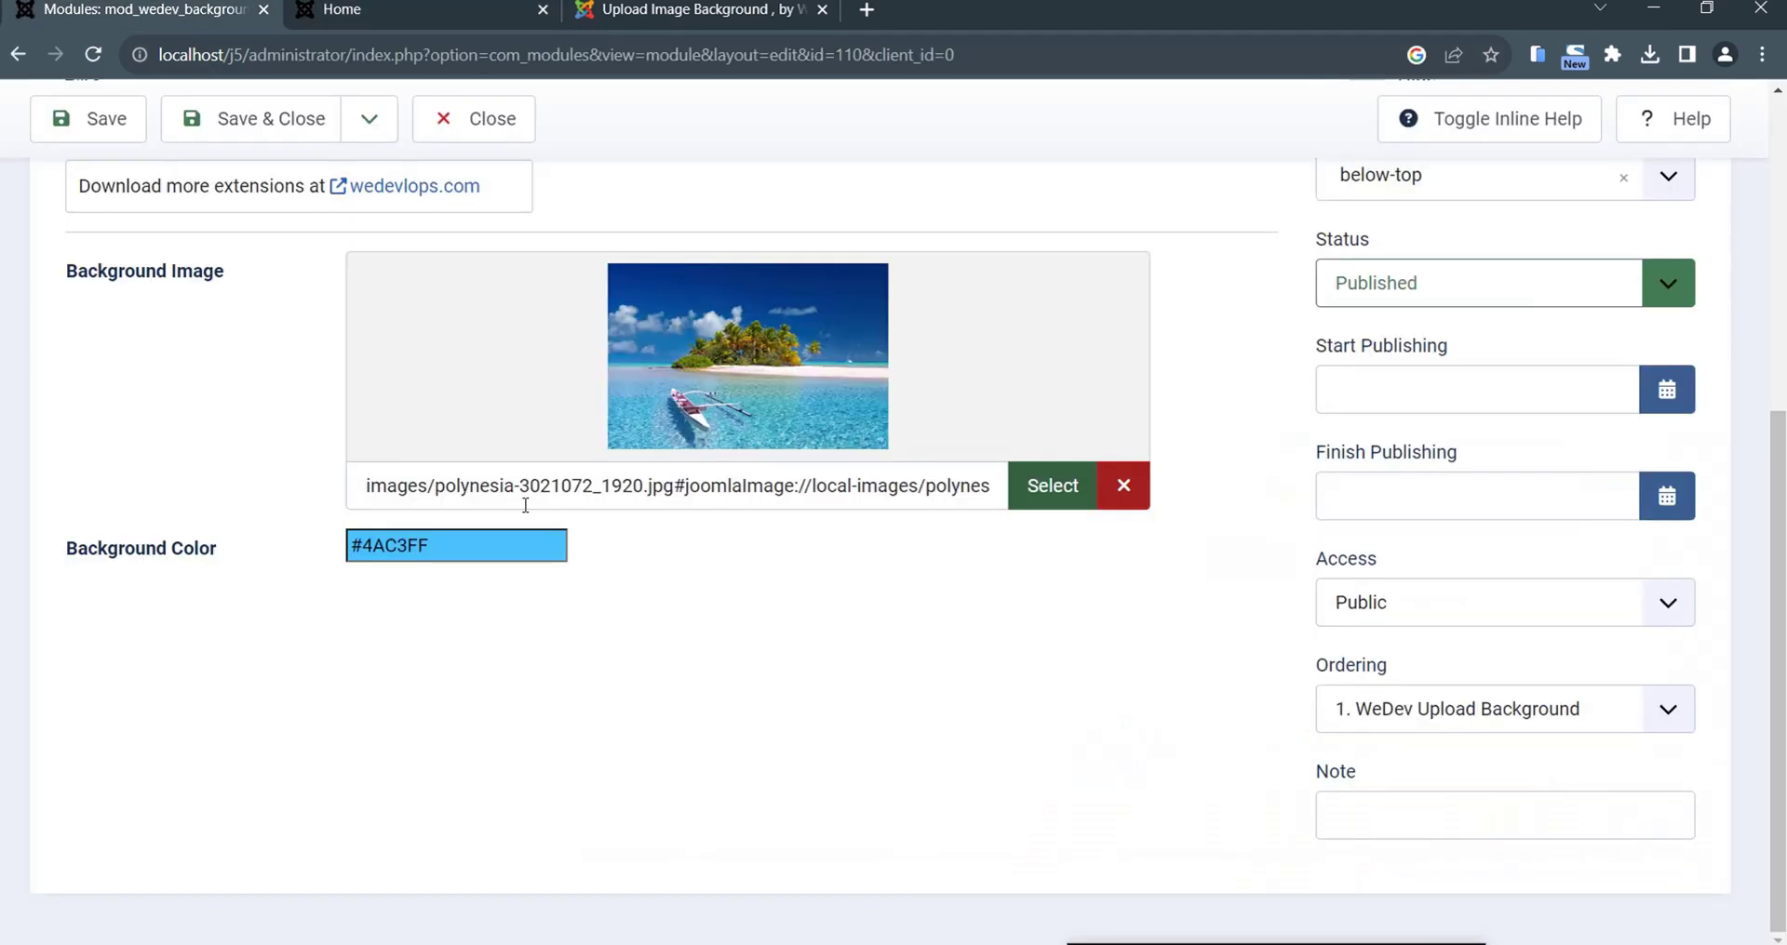
click(430, 550)
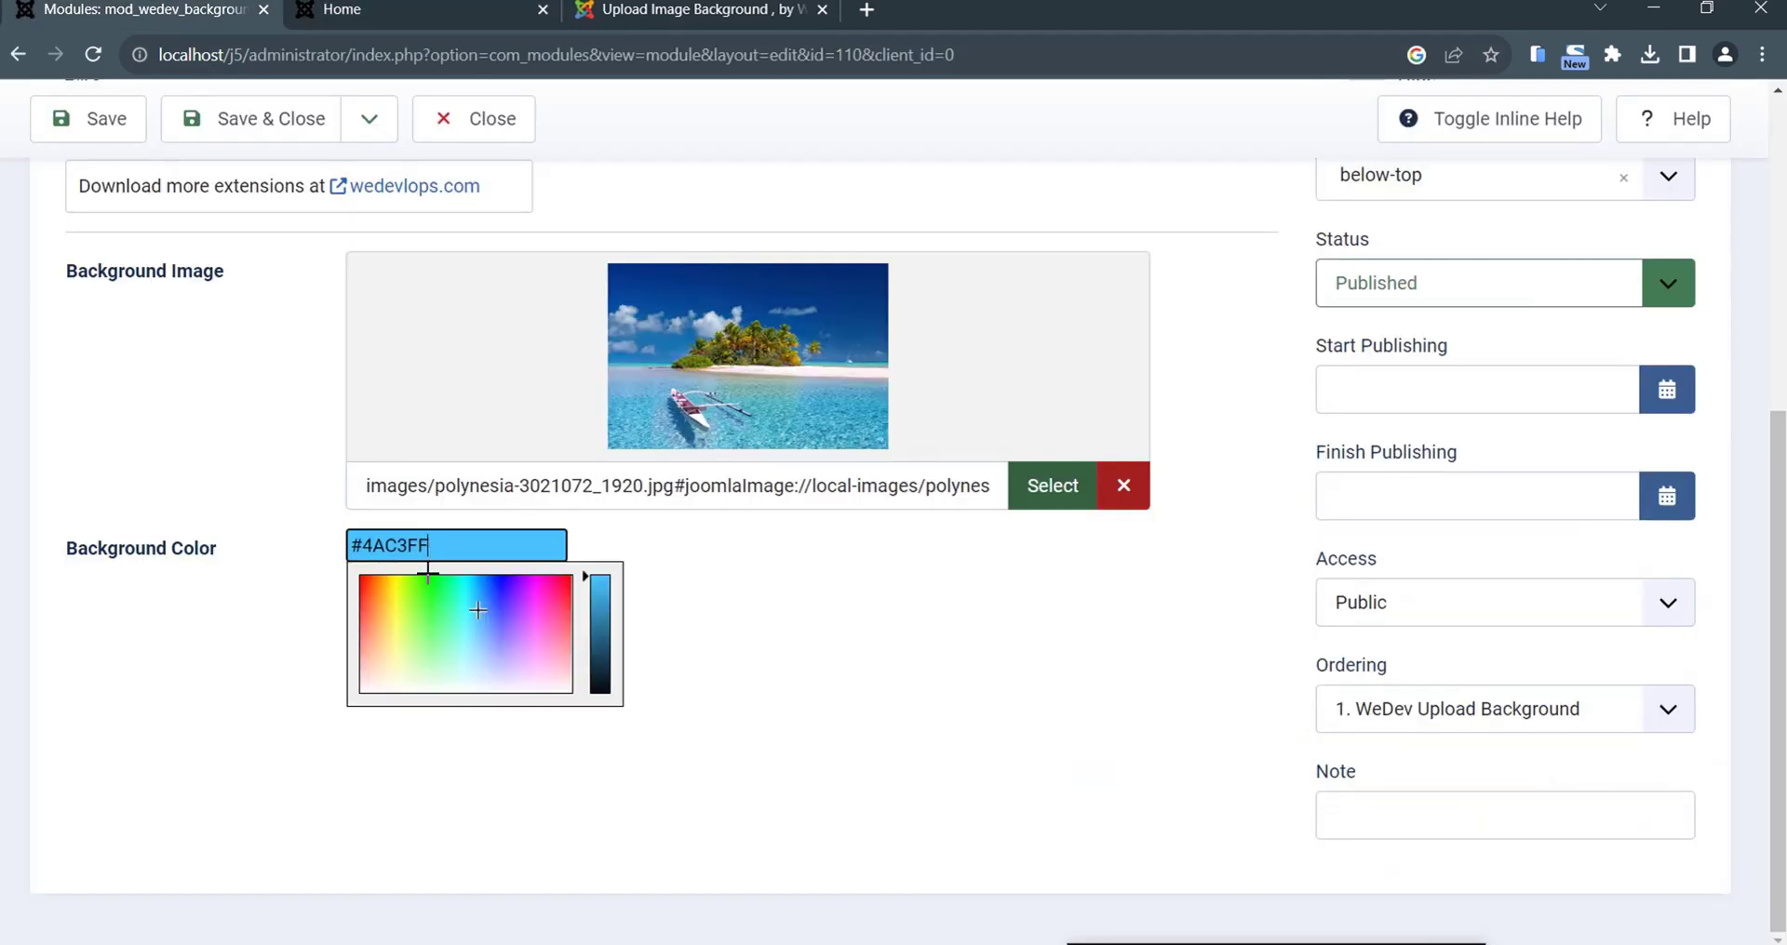
click(369, 611)
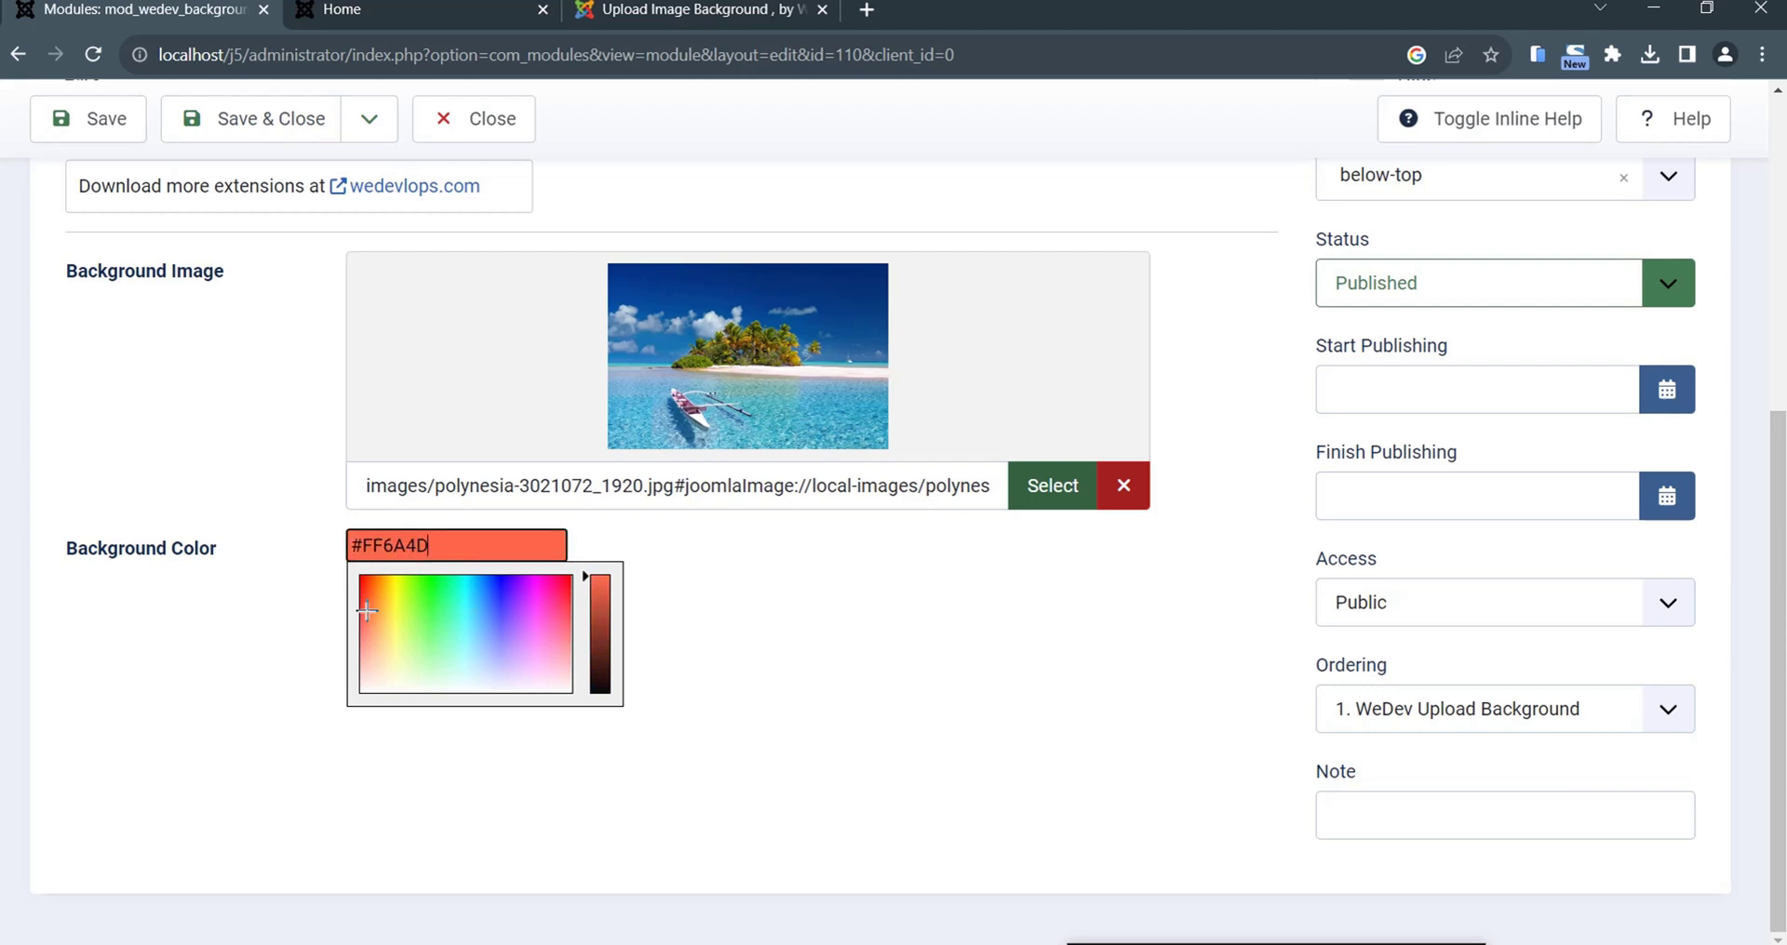
click(822, 614)
click(1122, 495)
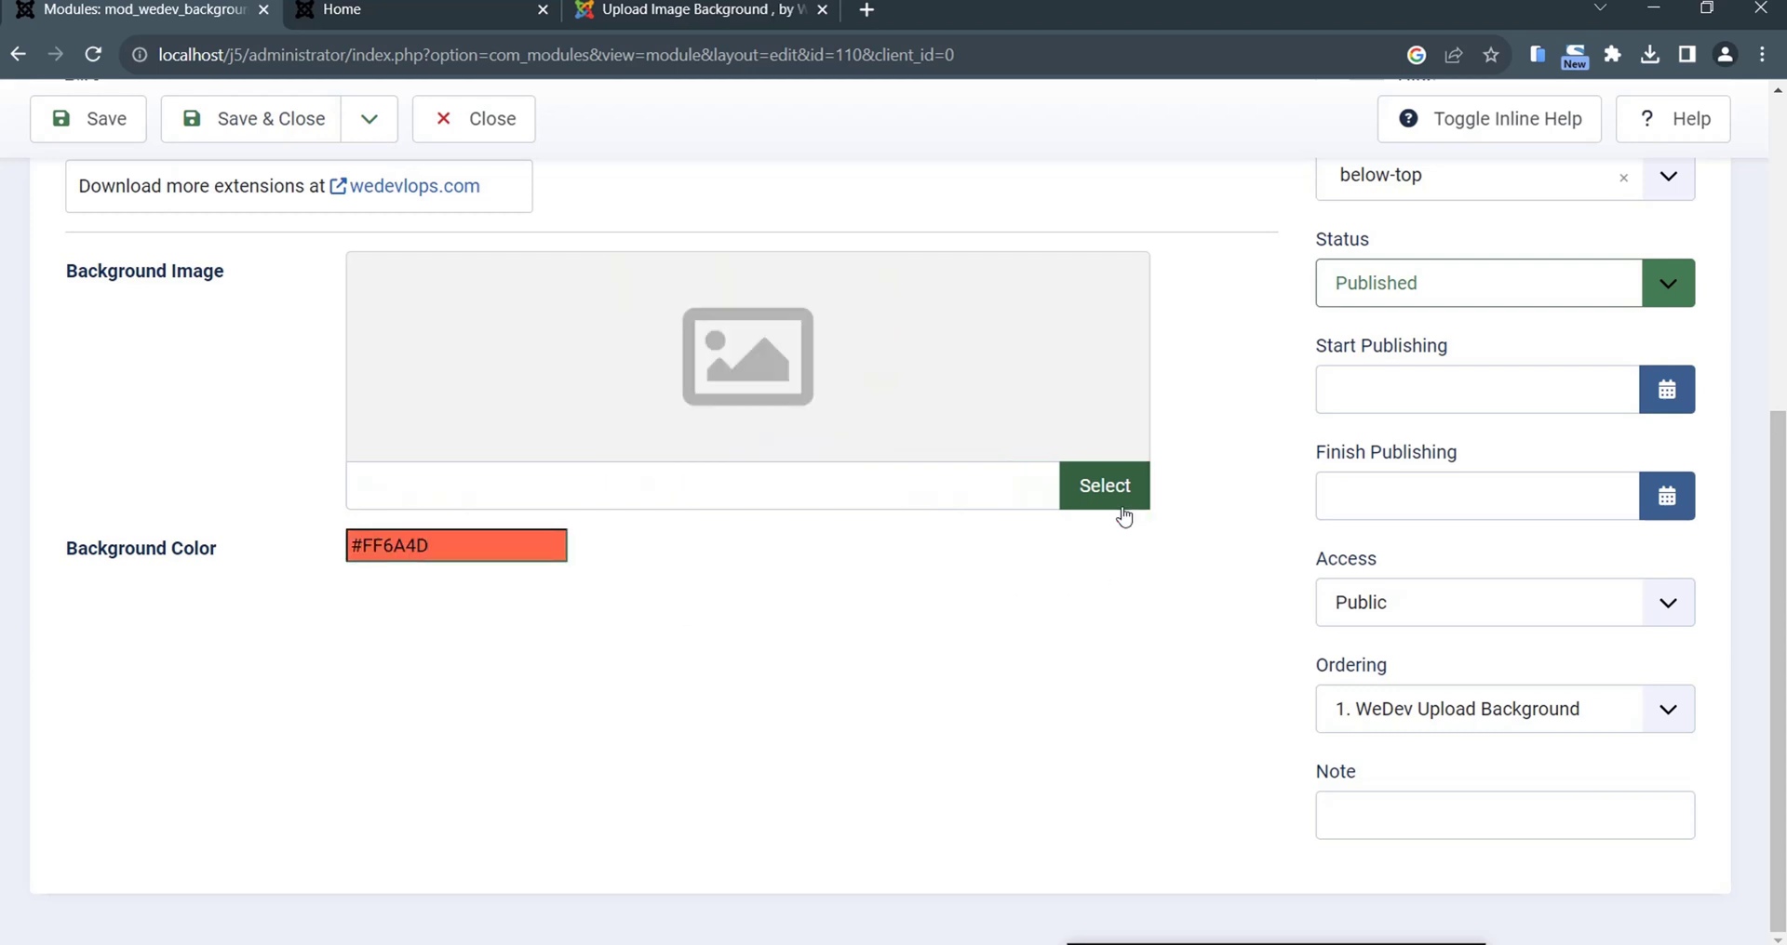
click(103, 136)
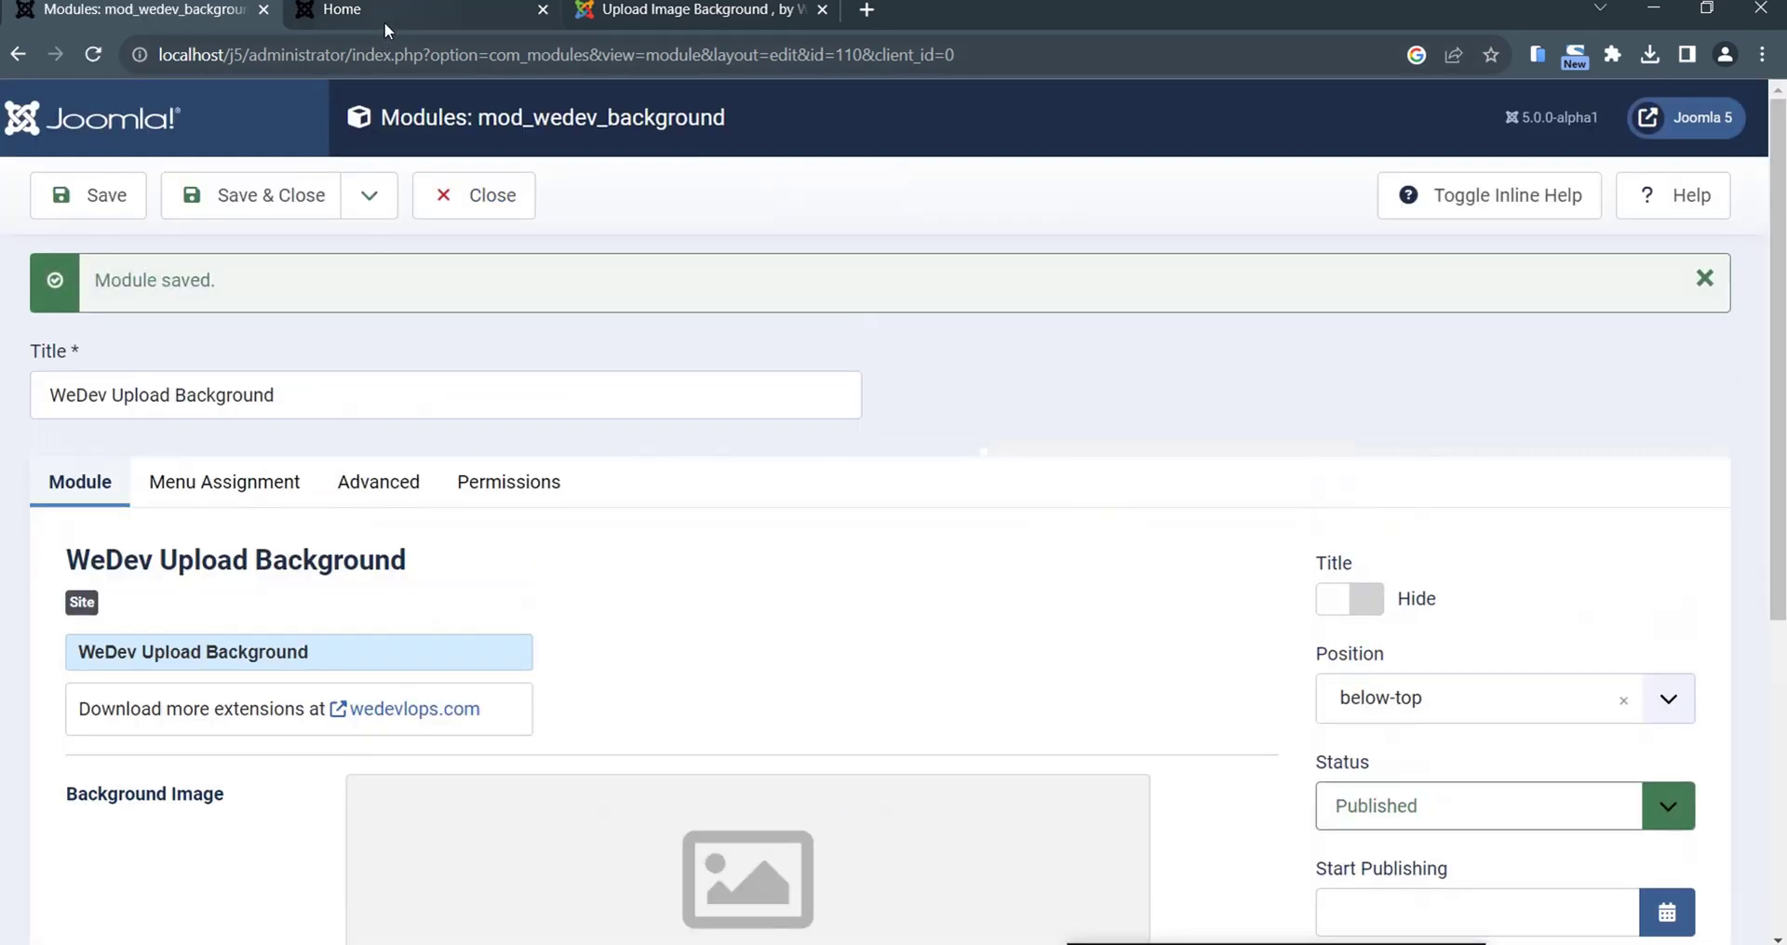
- Reload the Home page to see the coral #FF6A4D background, then return to the Upload Image Background listing
click(385, 26)
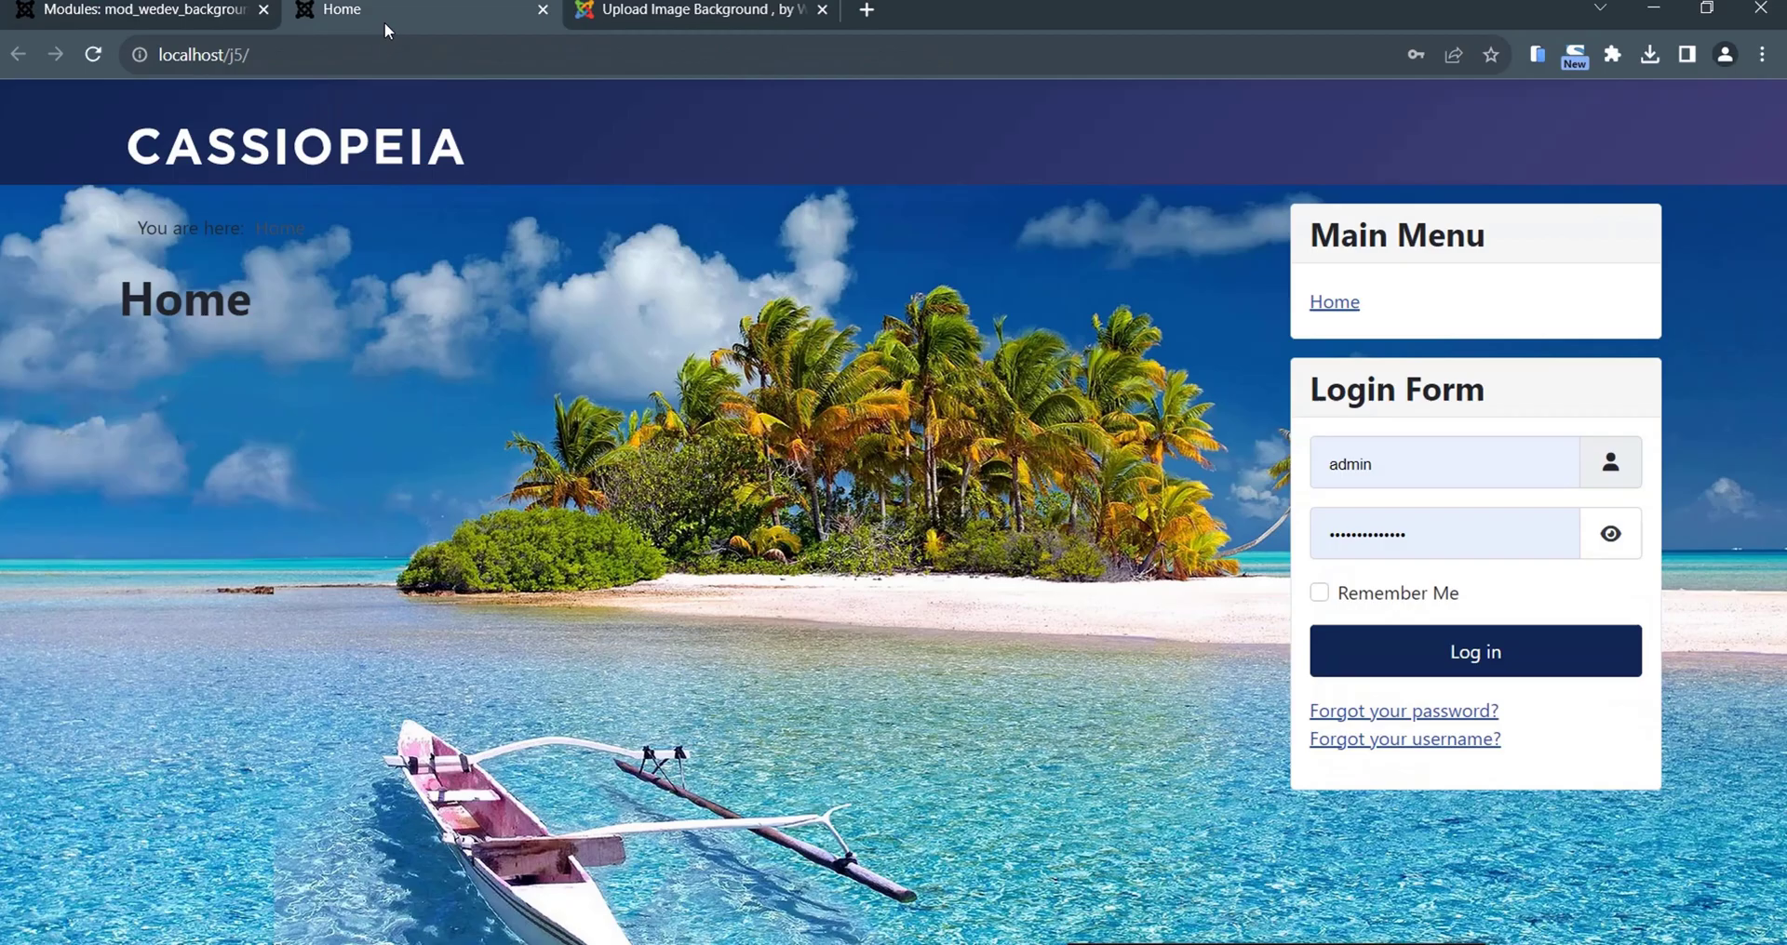
click(93, 55)
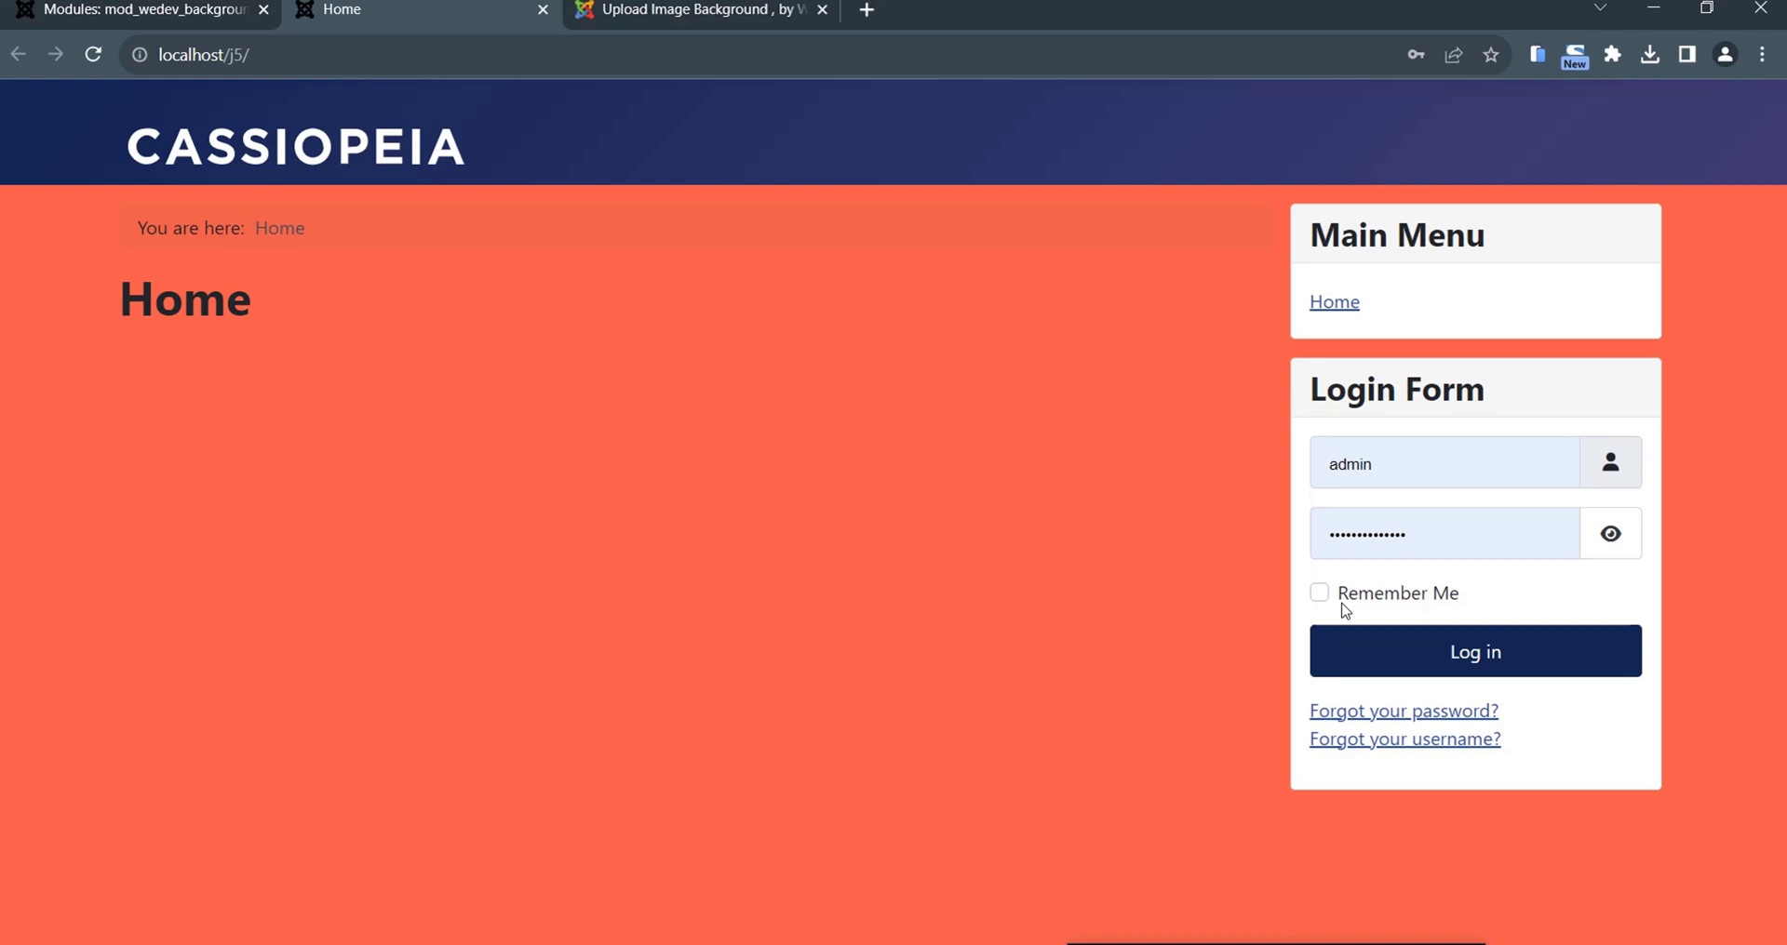
click(746, 13)
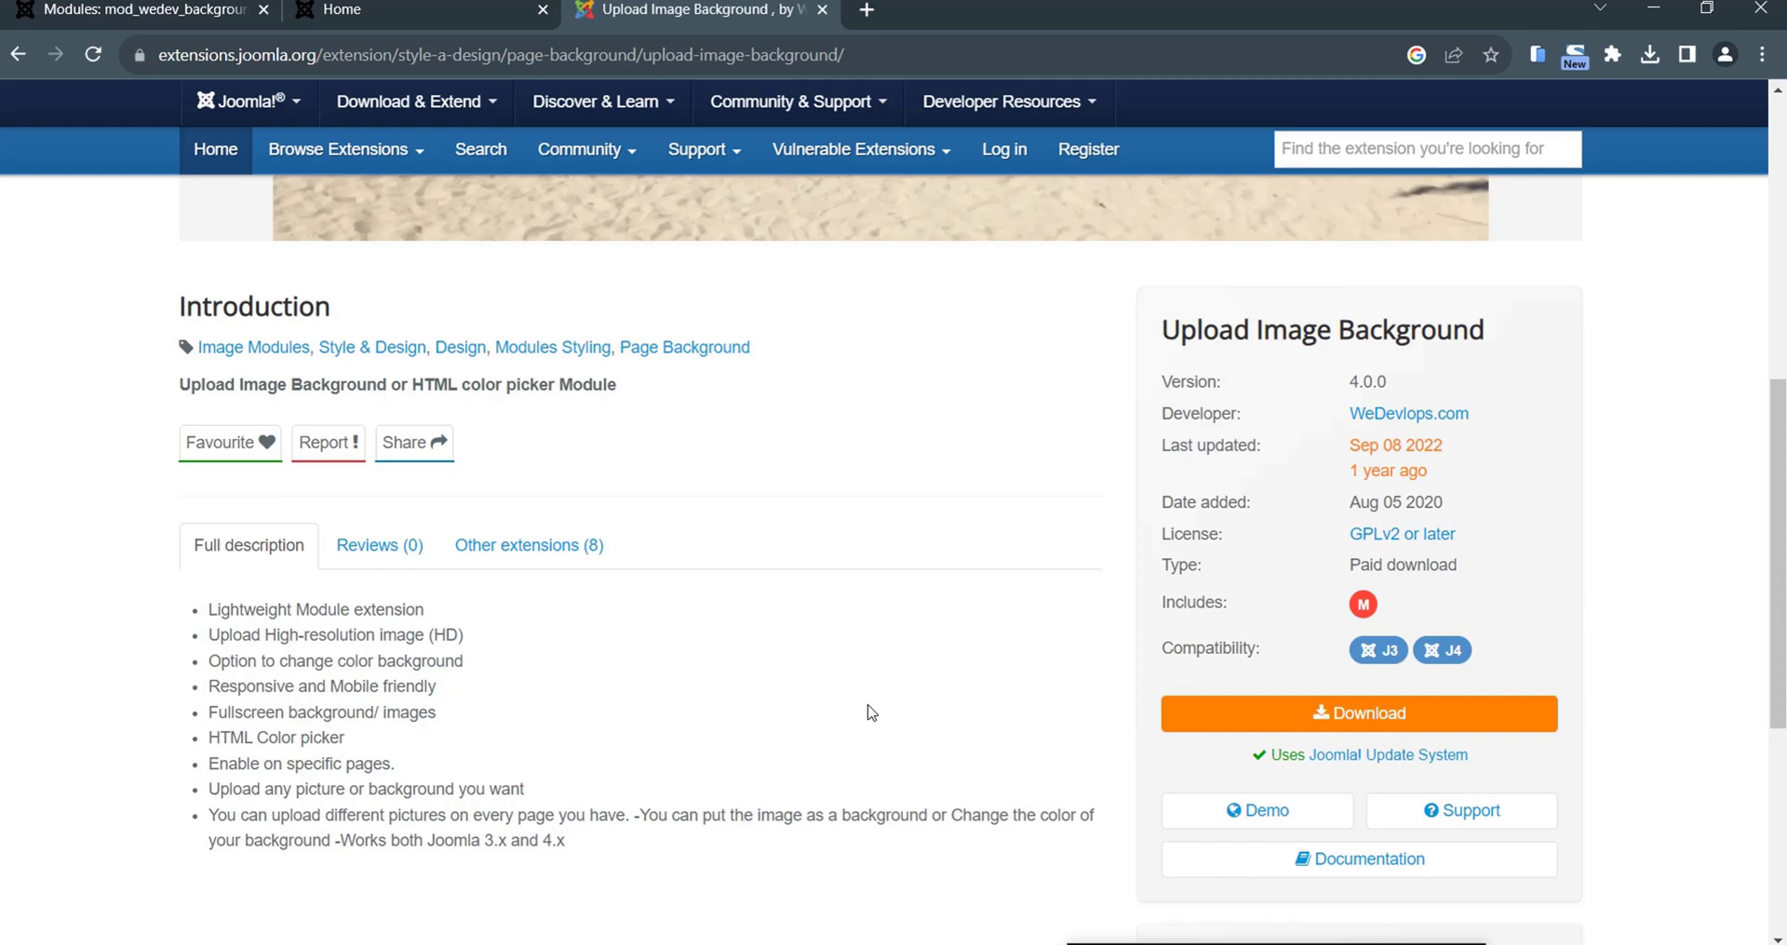
scroll(931, 738, up, 4)
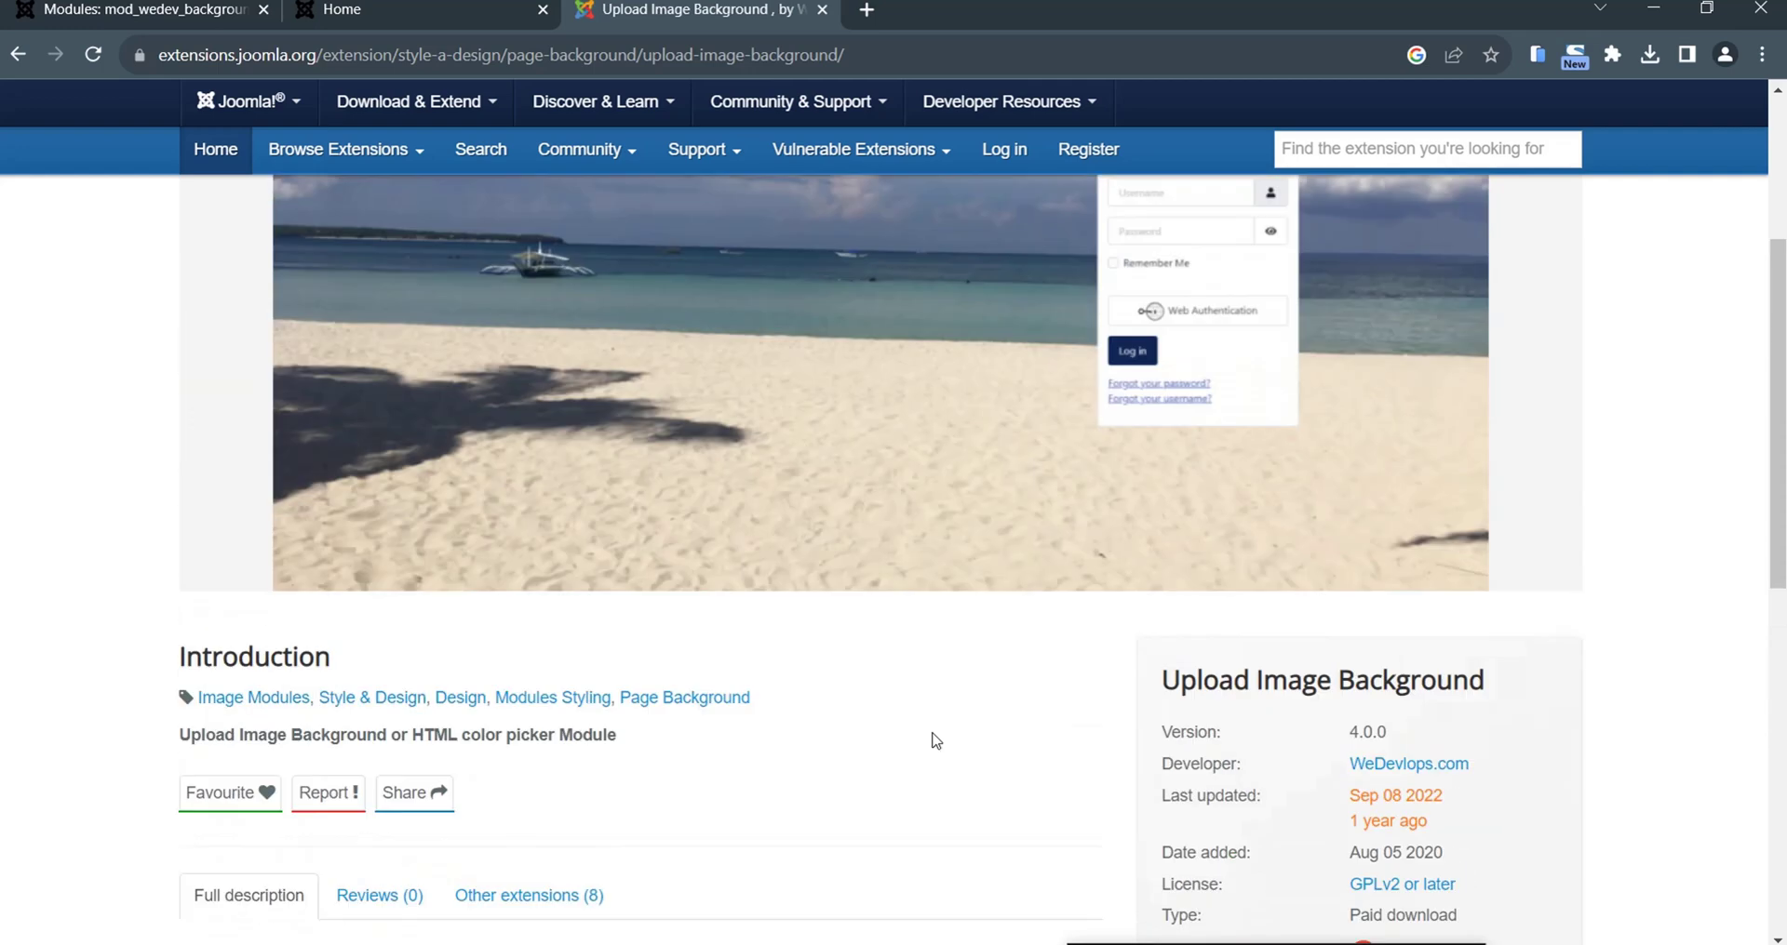